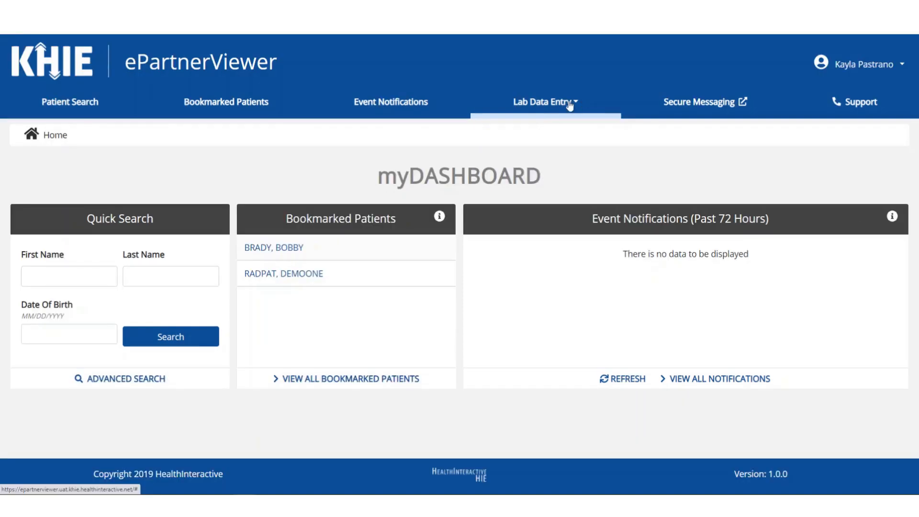
# Step: Open a new ordering provider form and enter prefix Dr., the provider's first and last name, and suffix Sr
pyautogui.click(570, 104)
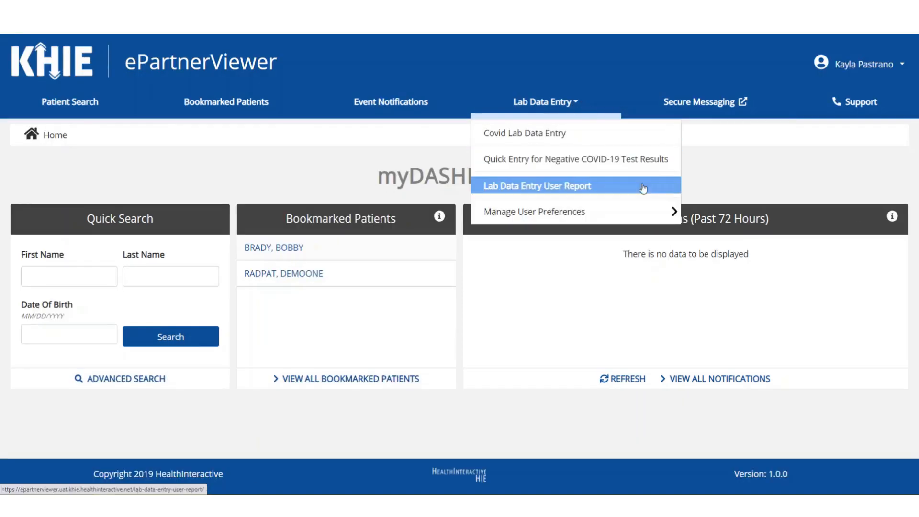
pyautogui.click(632, 215)
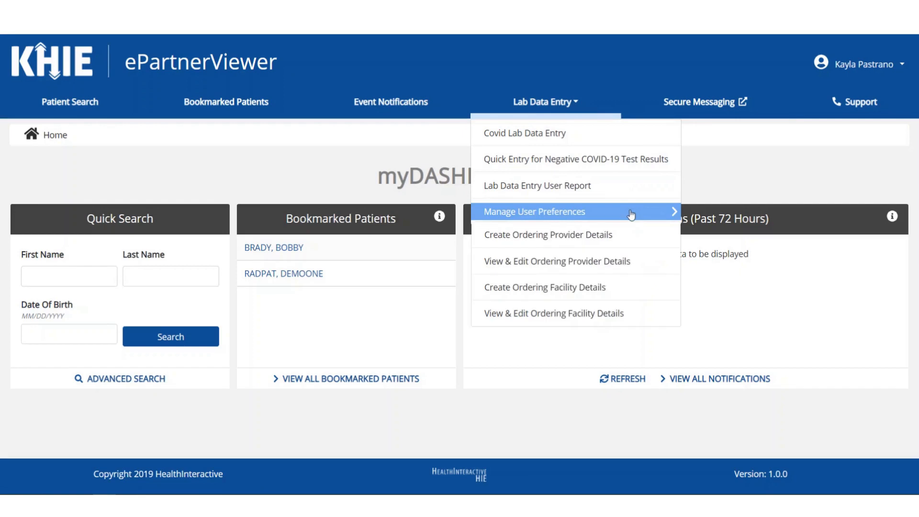
pyautogui.click(636, 234)
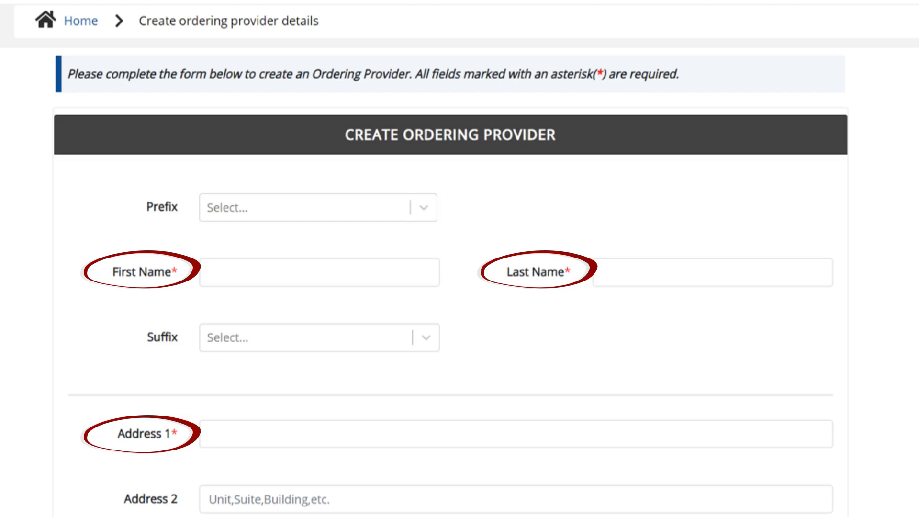
pyautogui.click(384, 209)
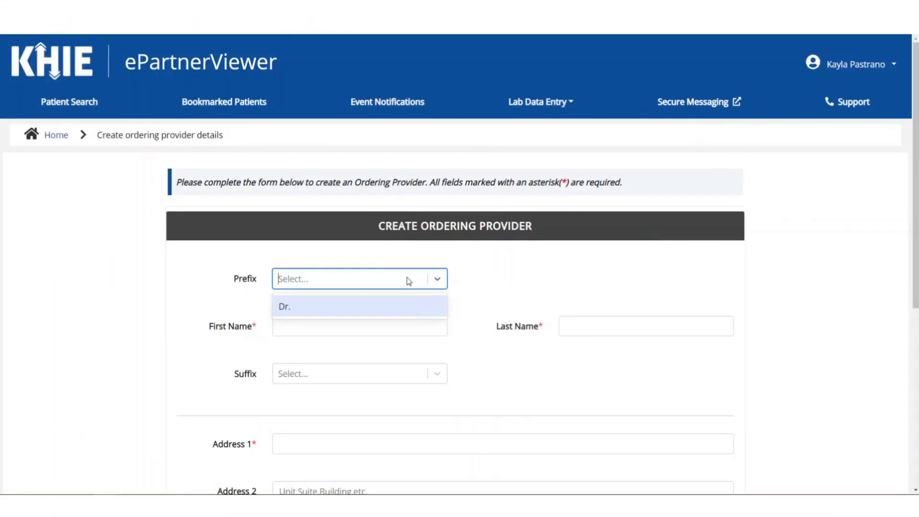
pyautogui.click(408, 307)
pyautogui.click(419, 324)
pyautogui.write('Martin')
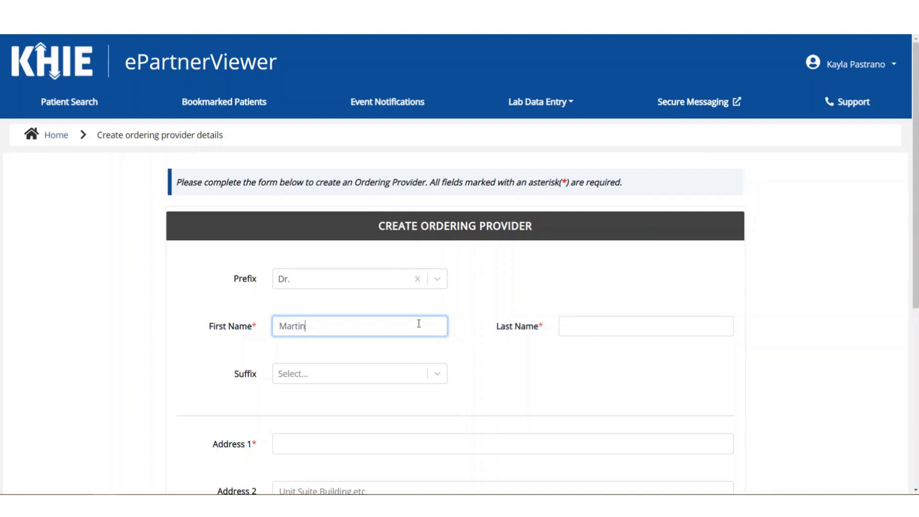
pyautogui.press('Tab')
pyautogui.write('Crane')
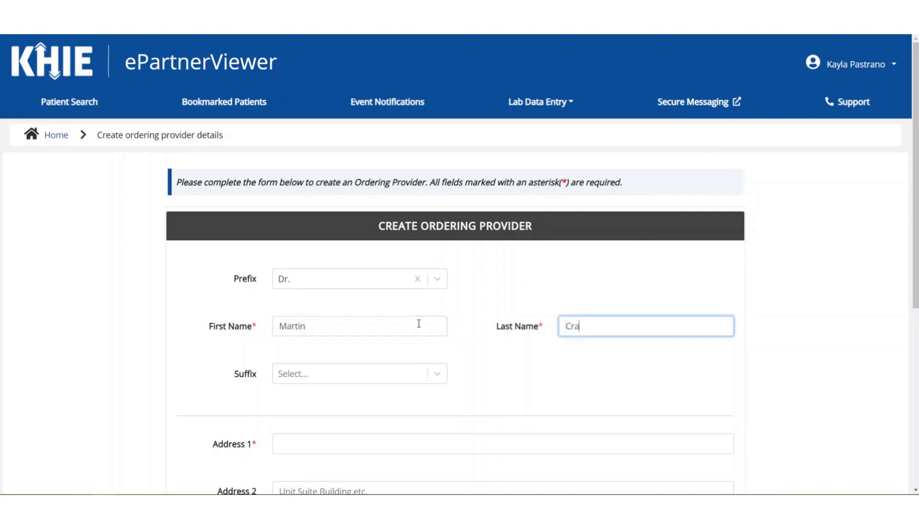
pyautogui.click(437, 376)
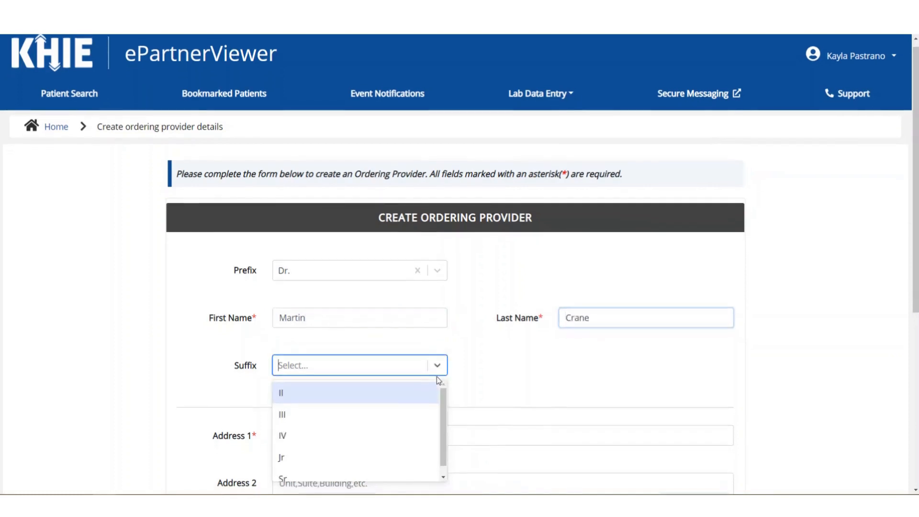
pyautogui.click(406, 470)
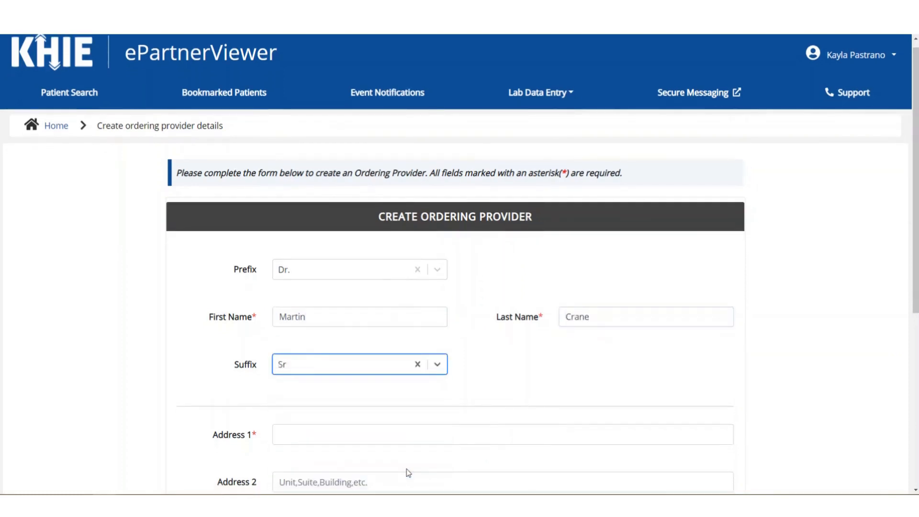
# Step: Enter the provider's street address, second address line, city Frankfort, state KY and zip code
pyautogui.scroll(-5, 656, 372)
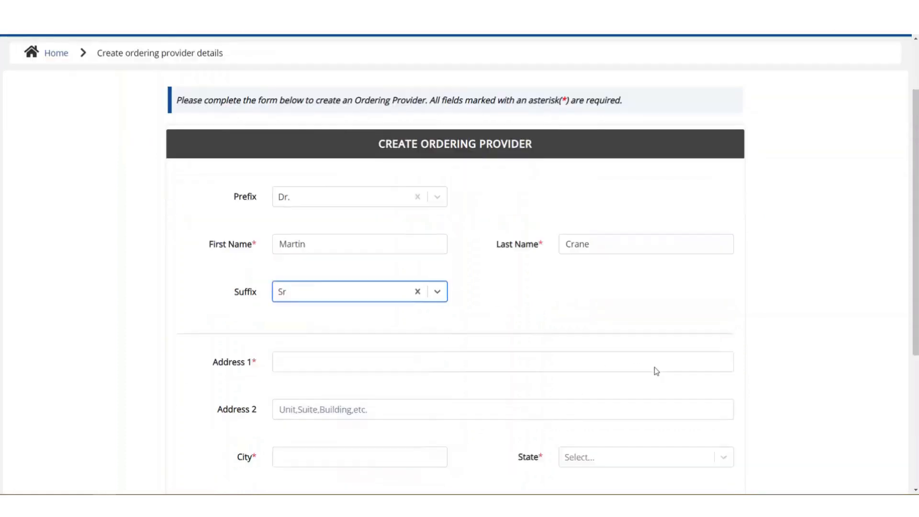
pyautogui.scroll(-1, 656, 372)
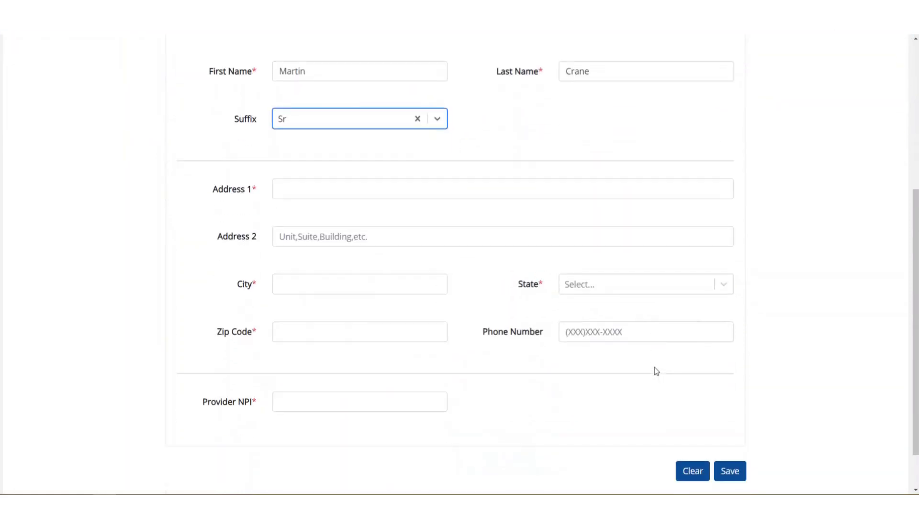
pyautogui.click(464, 186)
pyautogui.write('123 Fr')
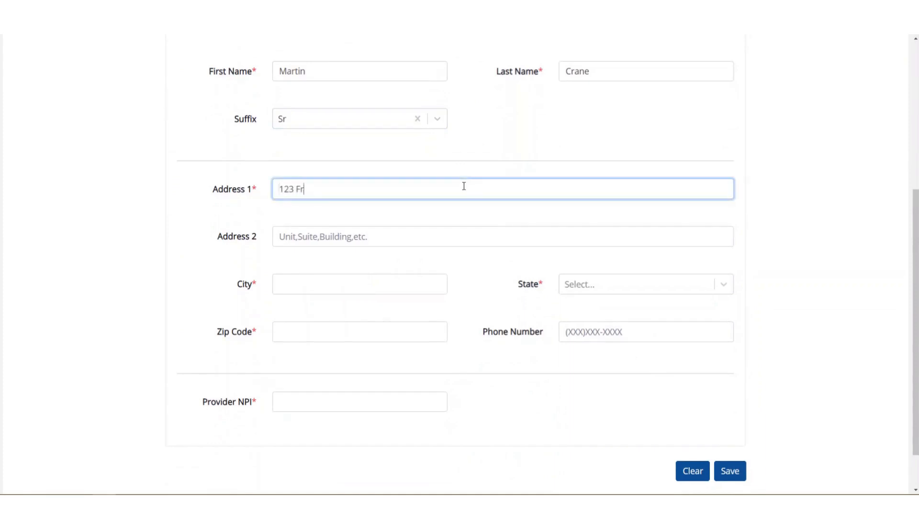
pyautogui.write('ankfort Avenue')
pyautogui.press('Tab')
pyautogui.write('100')
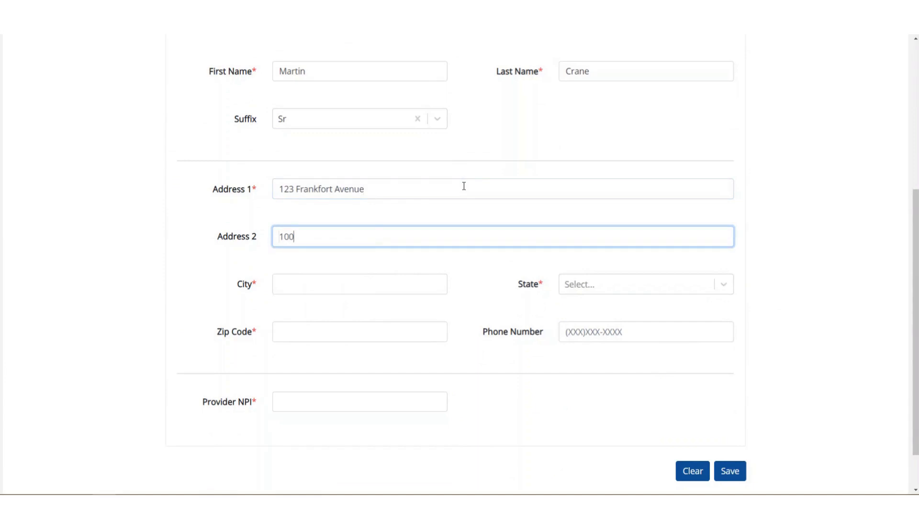
pyautogui.press('Tab')
pyautogui.write('Frankfort')
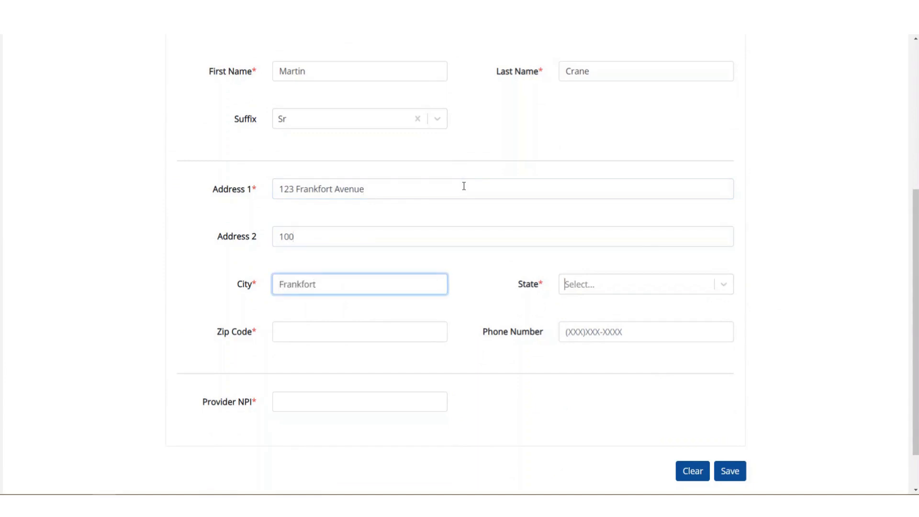
pyautogui.press('Tab')
pyautogui.write('K')
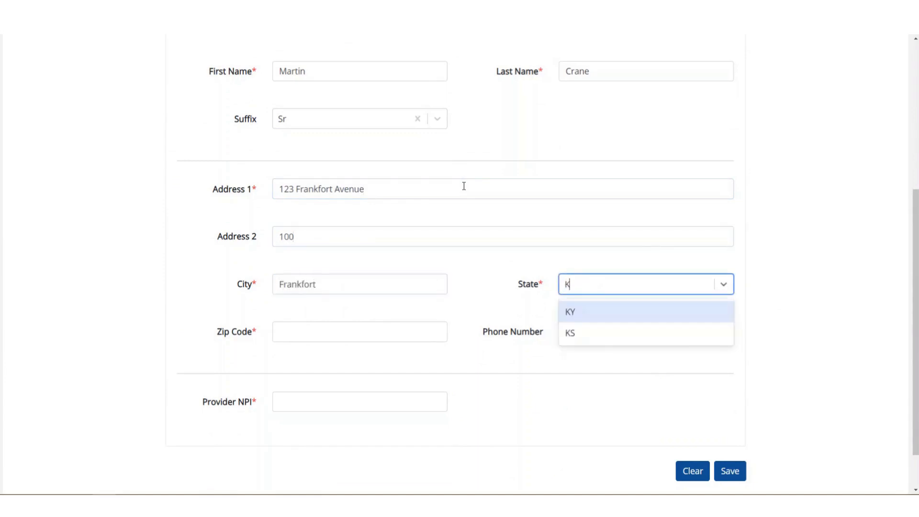
pyautogui.click(635, 311)
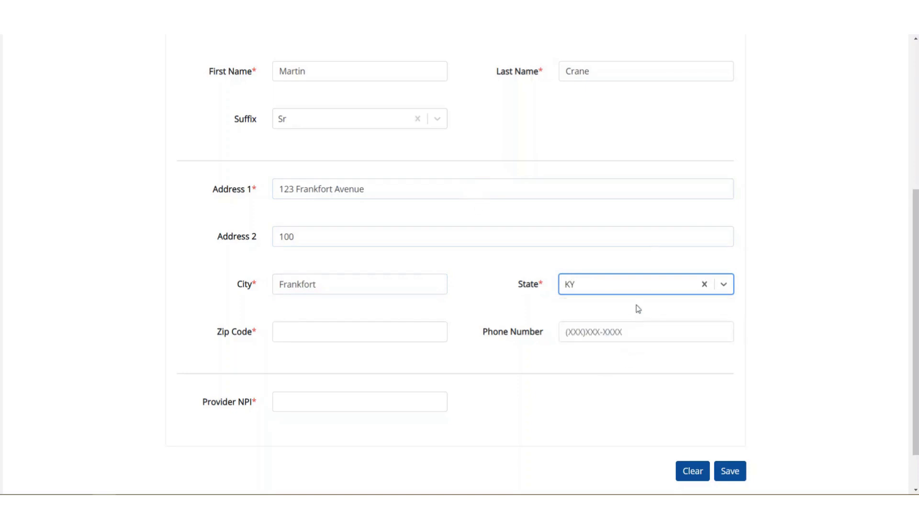
pyautogui.click(372, 328)
pyautogui.write('40601-')
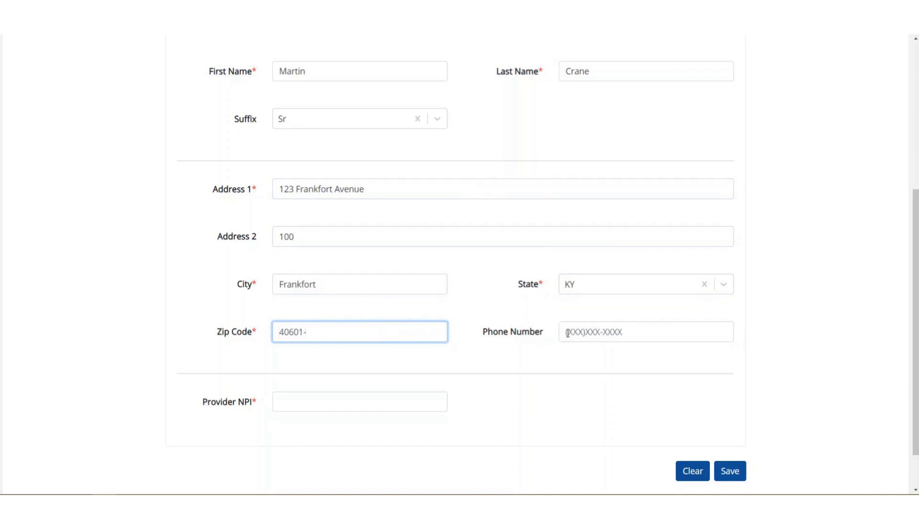
# Step: Fill in the provider's NPI and phone number, then save the new provider
pyautogui.click(415, 401)
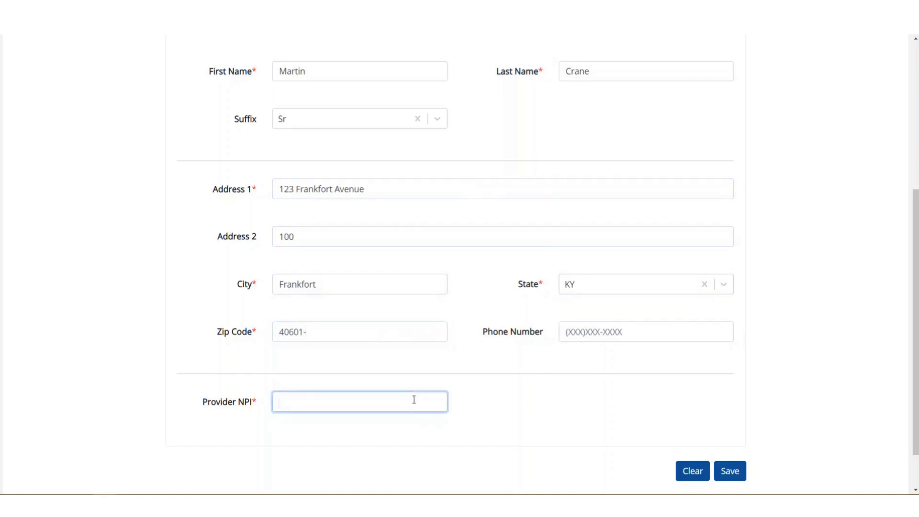
pyautogui.write('1098765432')
pyautogui.click(568, 335)
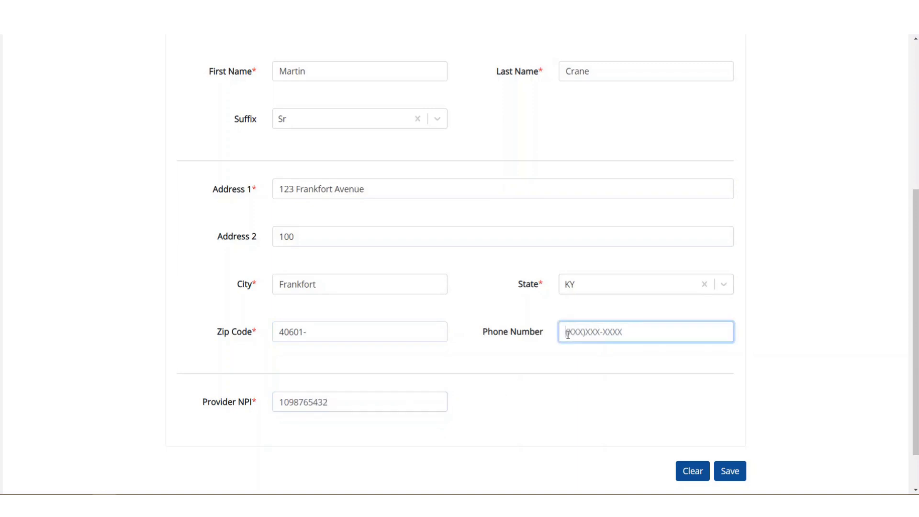
pyautogui.write('555) 123-4000')
pyautogui.click(731, 471)
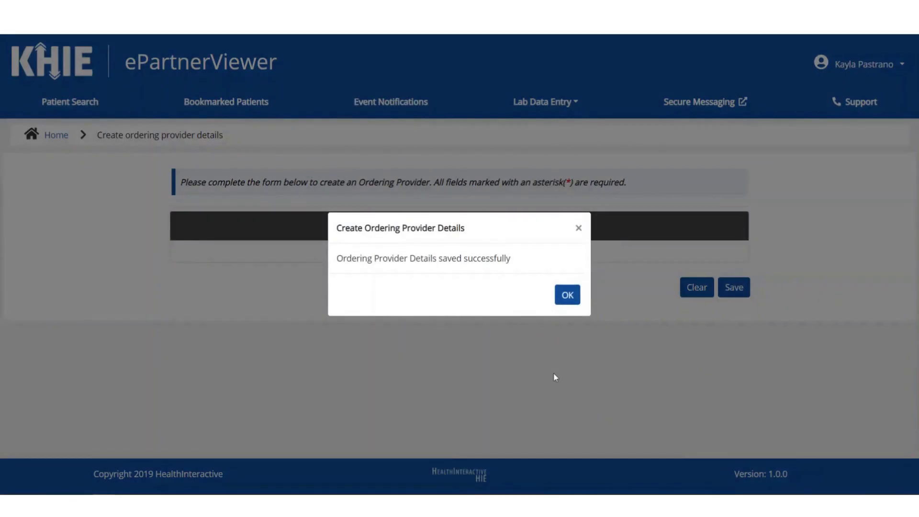
# Step: Change the first provider's Address 2 to 200 and save, then cancel a deletion of that record
pyautogui.click(566, 296)
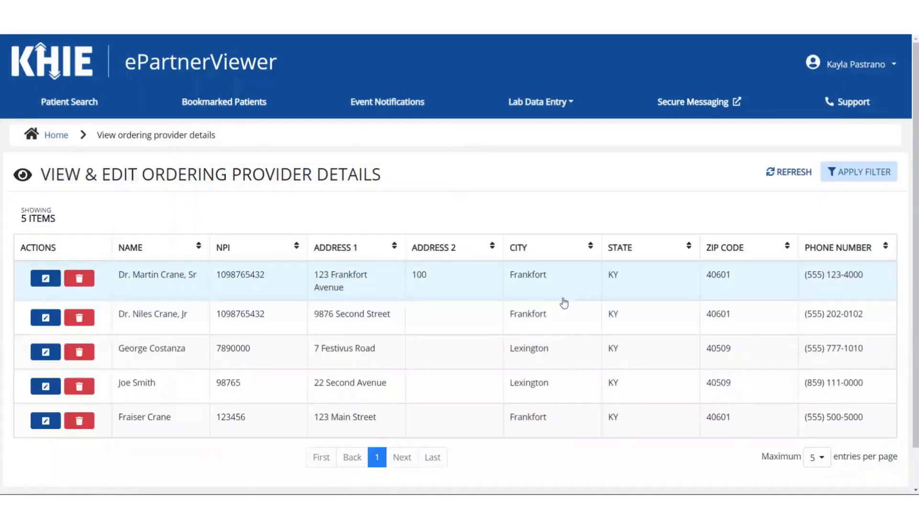
pyautogui.scroll(-1, 552, 396)
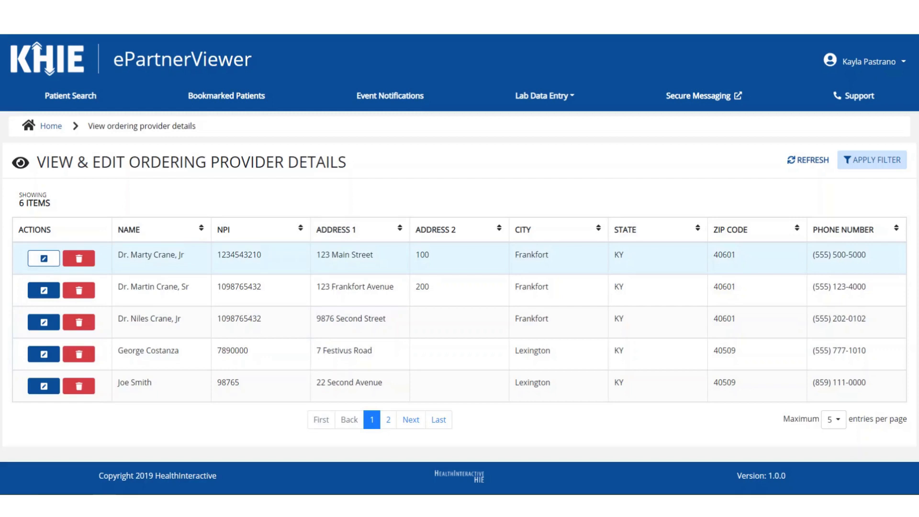
pyautogui.click(44, 258)
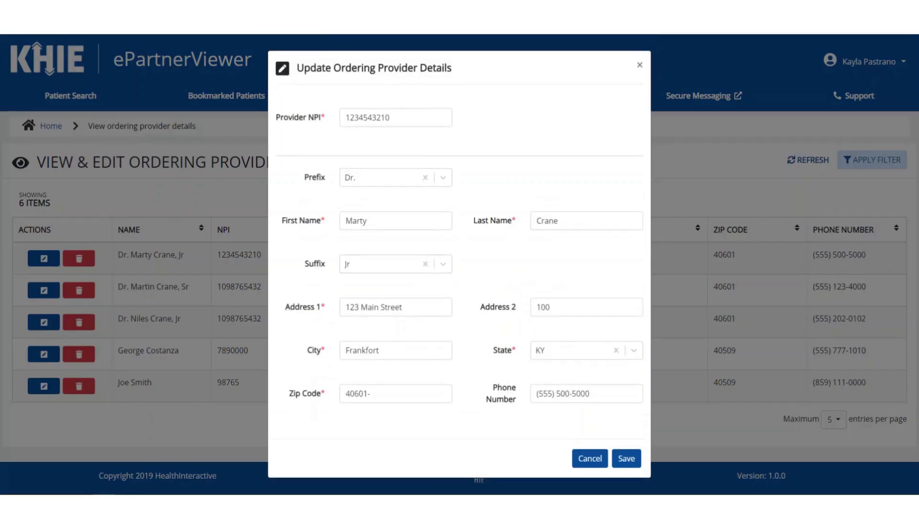
pyautogui.click(552, 308)
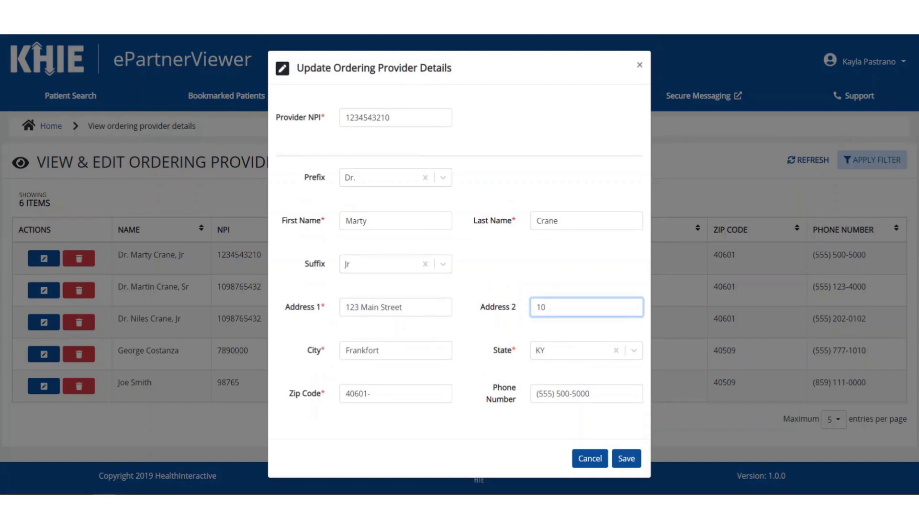
pyautogui.press('BackSpace')
pyautogui.press('BackSpace')
pyautogui.write('200')
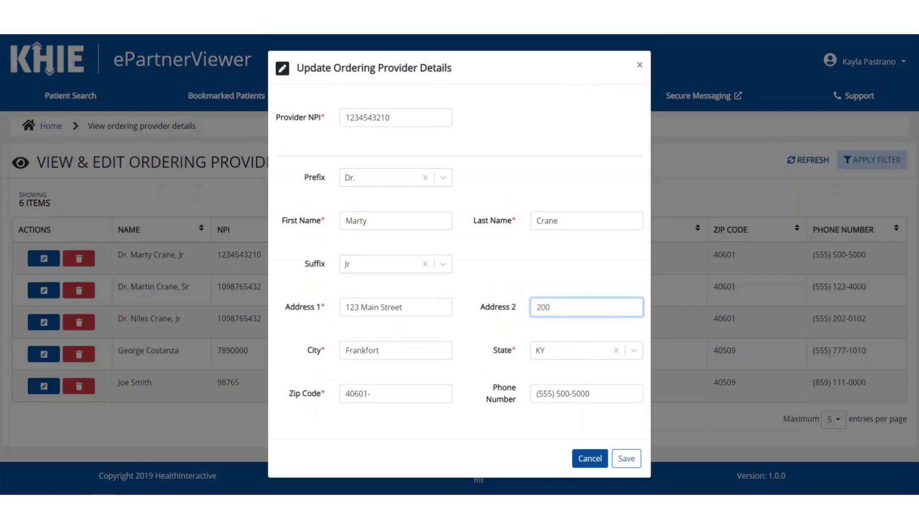
pyautogui.click(626, 458)
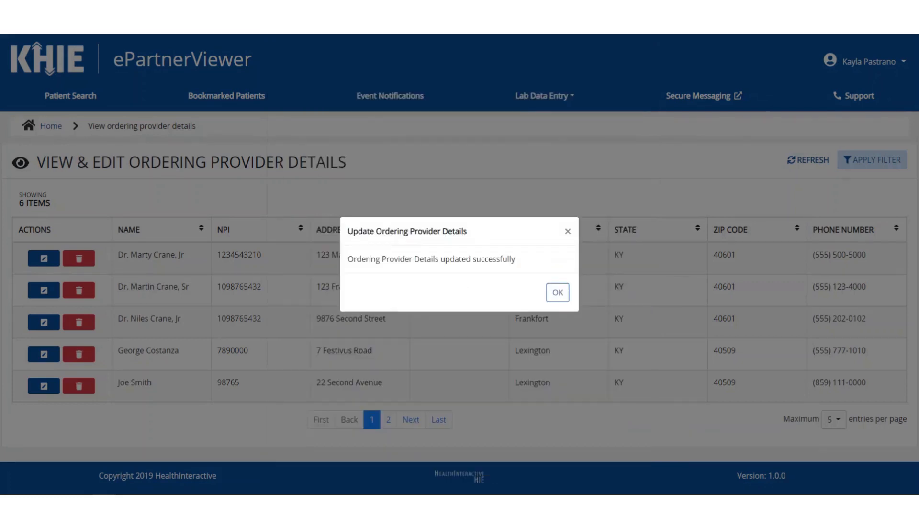
pyautogui.click(557, 292)
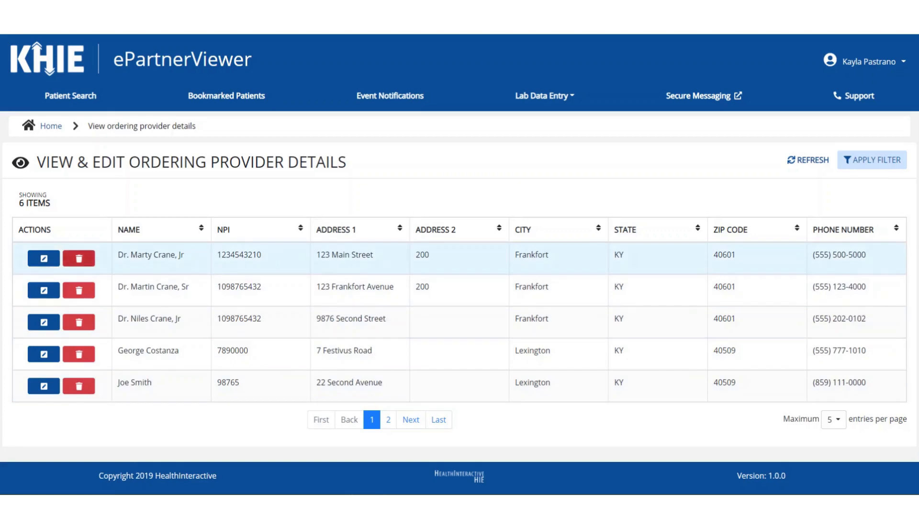
pyautogui.click(79, 259)
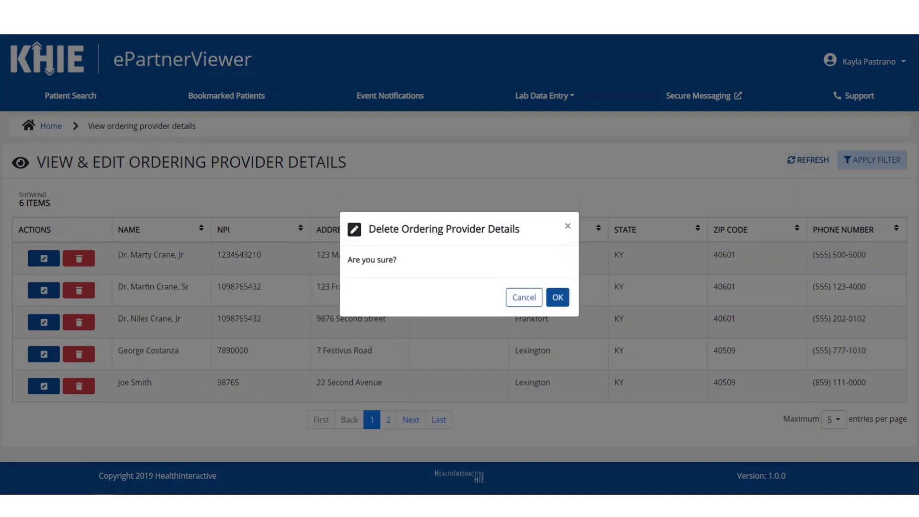
pyautogui.click(524, 297)
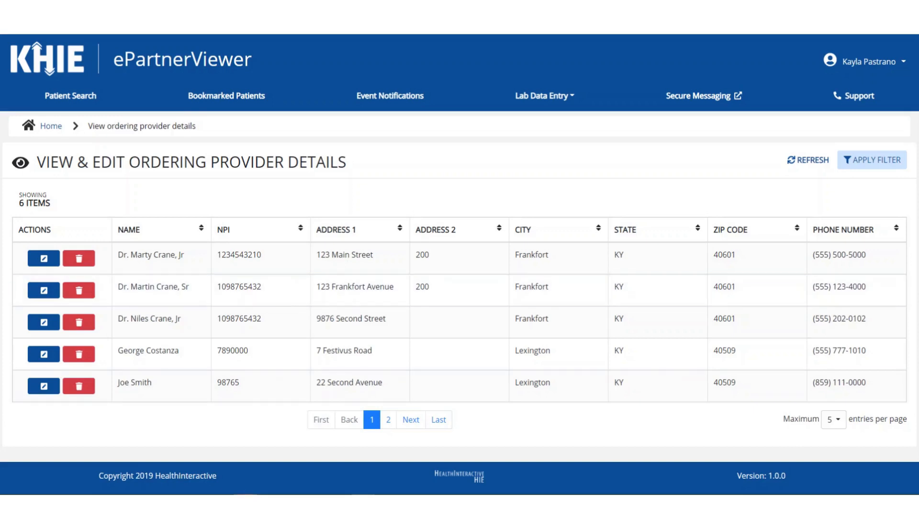
# Step: Show the column filters and filter the provider list by a provider's name
pyautogui.click(871, 160)
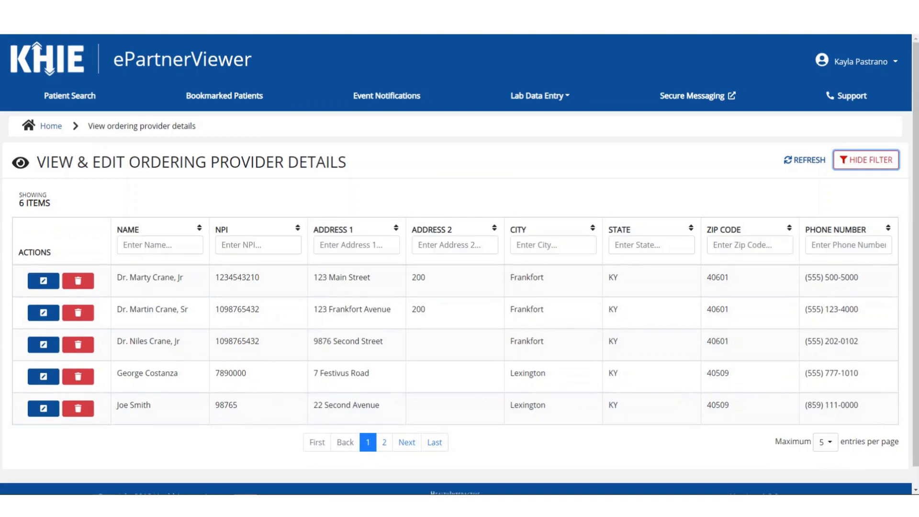
pyautogui.click(160, 245)
pyautogui.write('Fraiser')
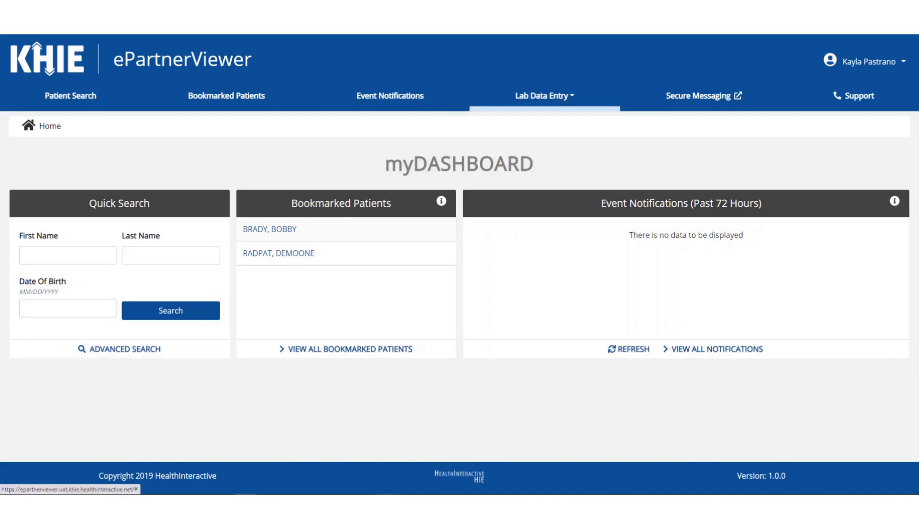
# Step: Open a new ordering facility form and name the facility 'General Hospital'
pyautogui.click(545, 96)
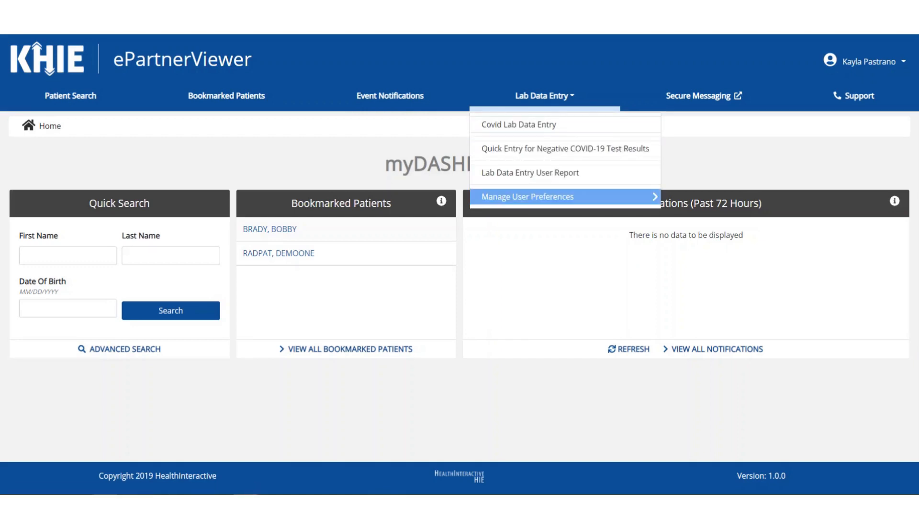
pyautogui.click(528, 197)
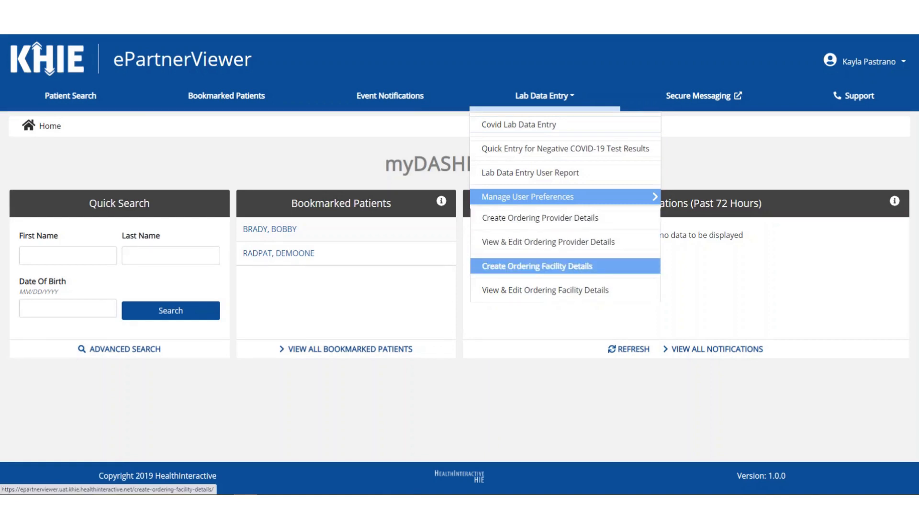
pyautogui.click(537, 266)
pyautogui.scroll(-1, 538, 266)
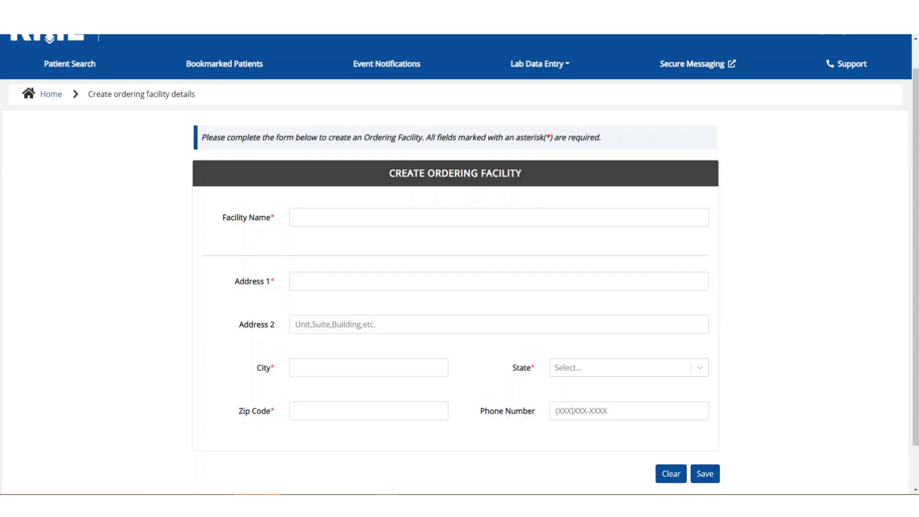
pyautogui.click(296, 217)
pyautogui.write('G')
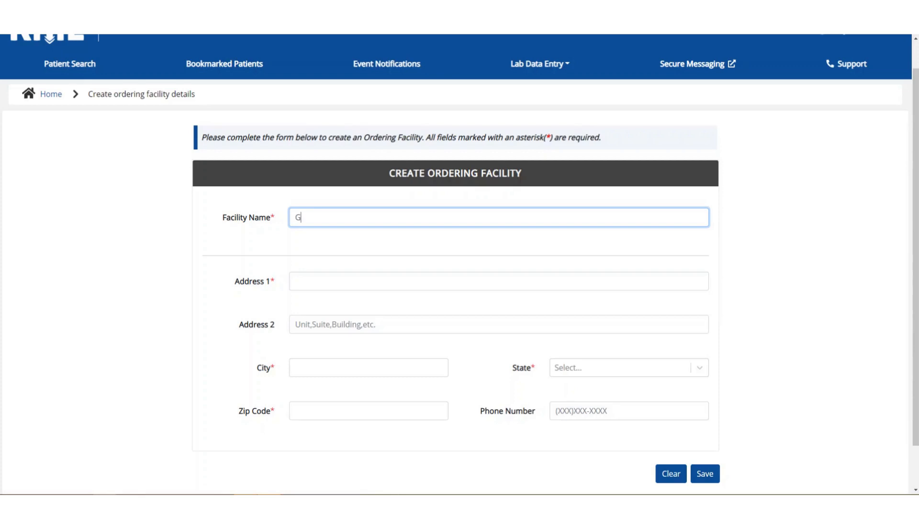
pyautogui.press('BackSpace')
pyautogui.write('General Hospital')
# Step: Enter the facility's street address, city Lexington, state KY, zip code and phone, then save it
pyautogui.press('Tab')
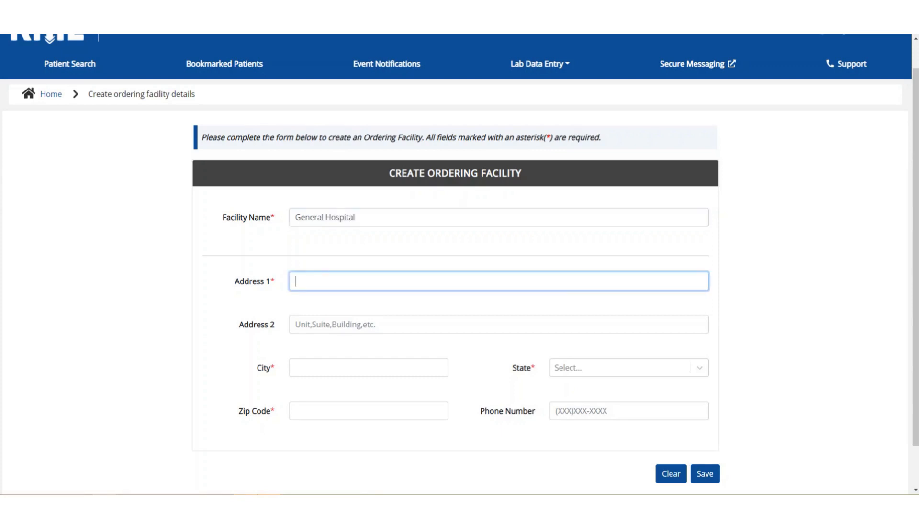
pyautogui.write('4567 King Drive')
pyautogui.press('Tab')
pyautogui.press('Tab')
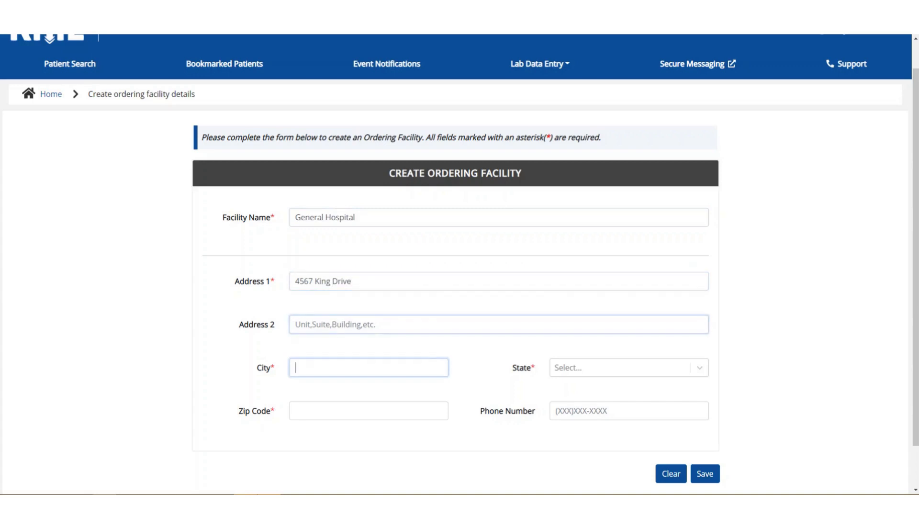
pyautogui.write('Lexington')
pyautogui.press('Tab')
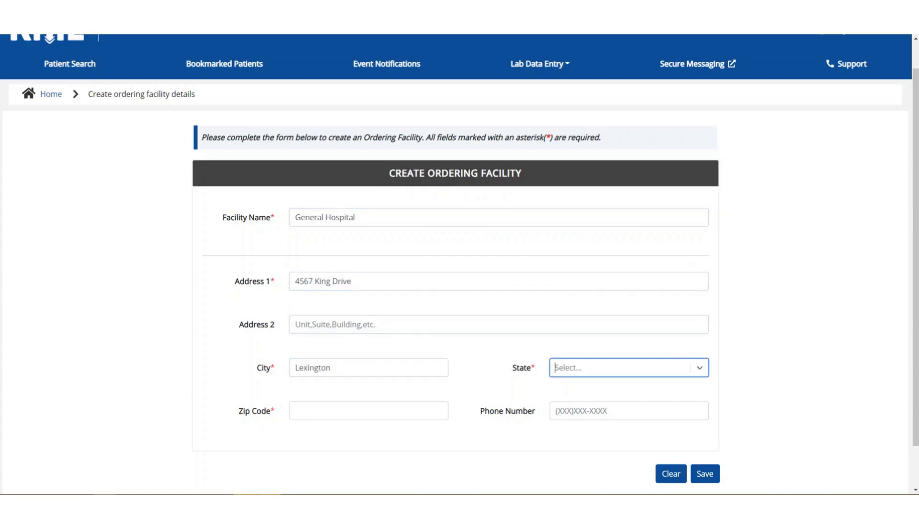
pyautogui.write('K')
pyautogui.press('Return')
pyautogui.press('Tab')
pyautogui.write('4')
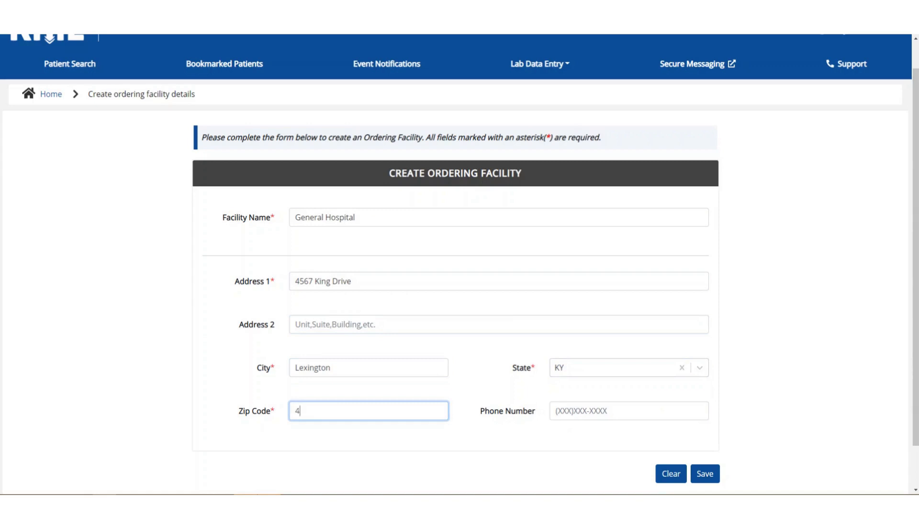
pyautogui.write('0511-')
pyautogui.press('Tab')
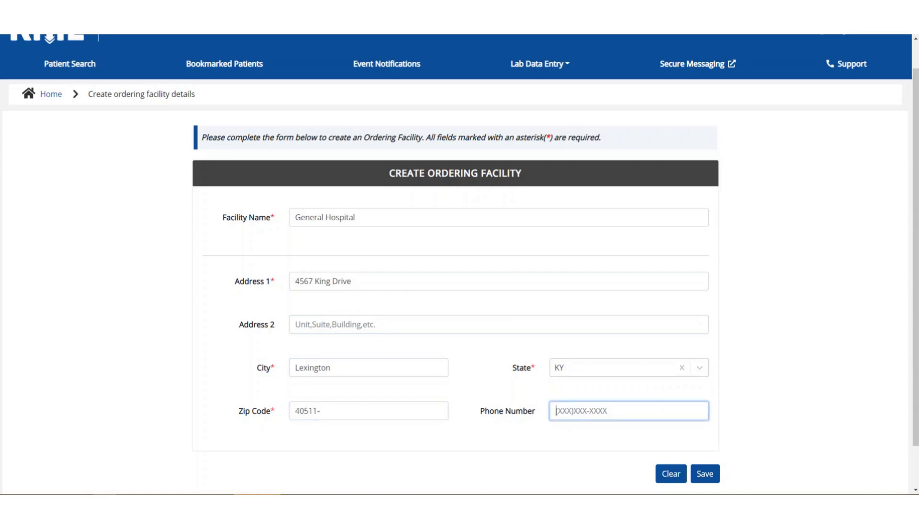
pyautogui.write('555) 678-9000')
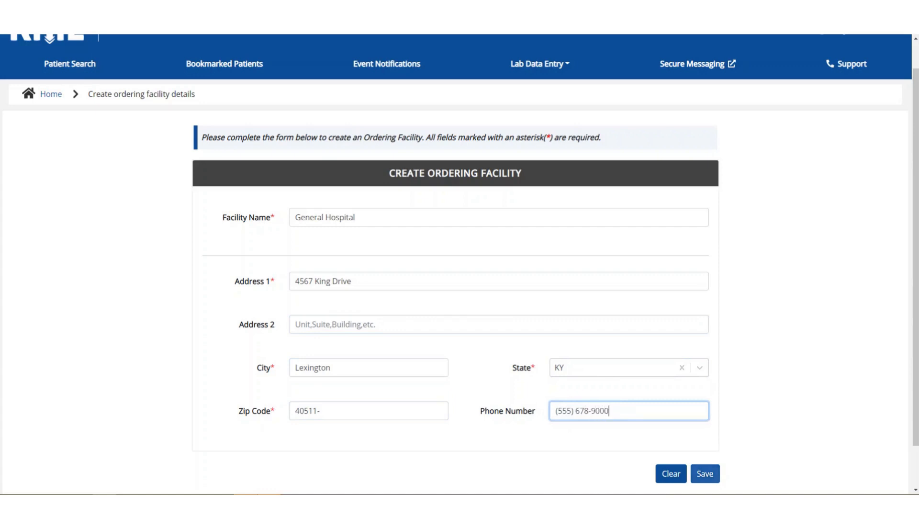
pyautogui.click(704, 474)
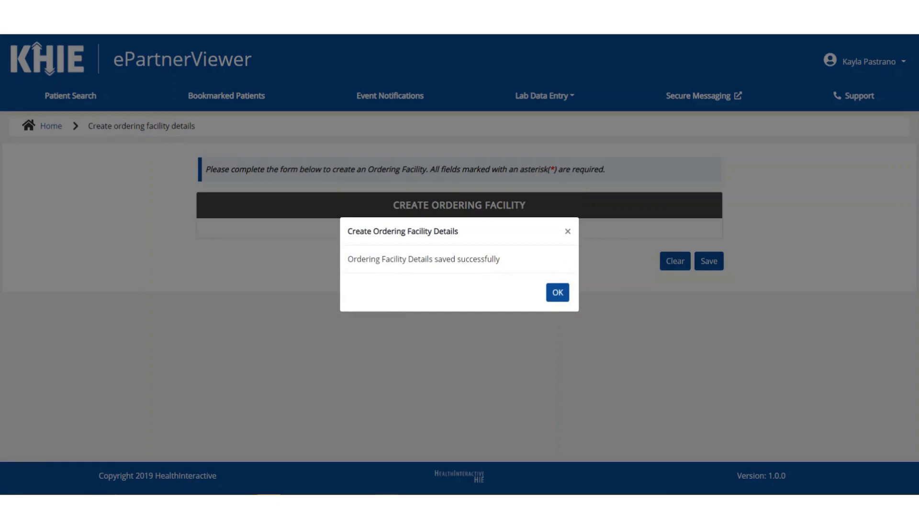
pyautogui.click(558, 292)
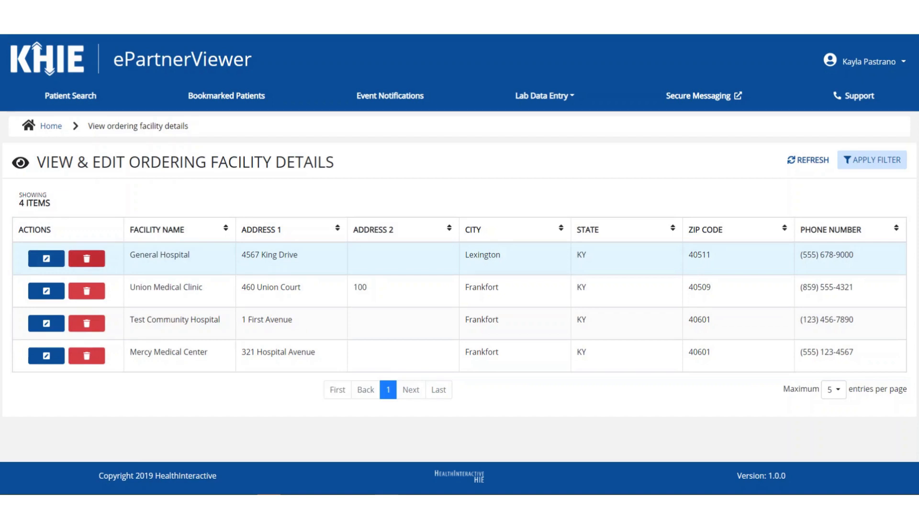
# Step: Show filter boxes on the facility list and move through the Facility Name, City and State filters
pyautogui.click(872, 160)
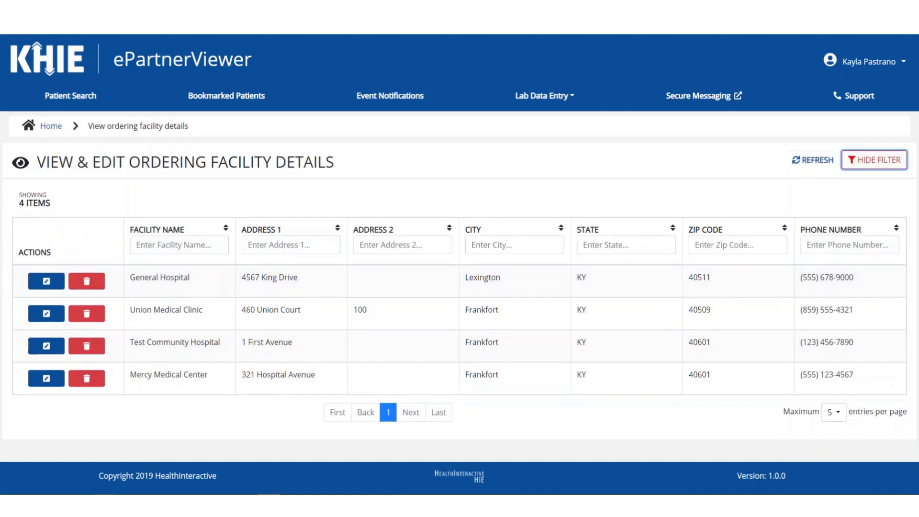
pyautogui.press('Tab')
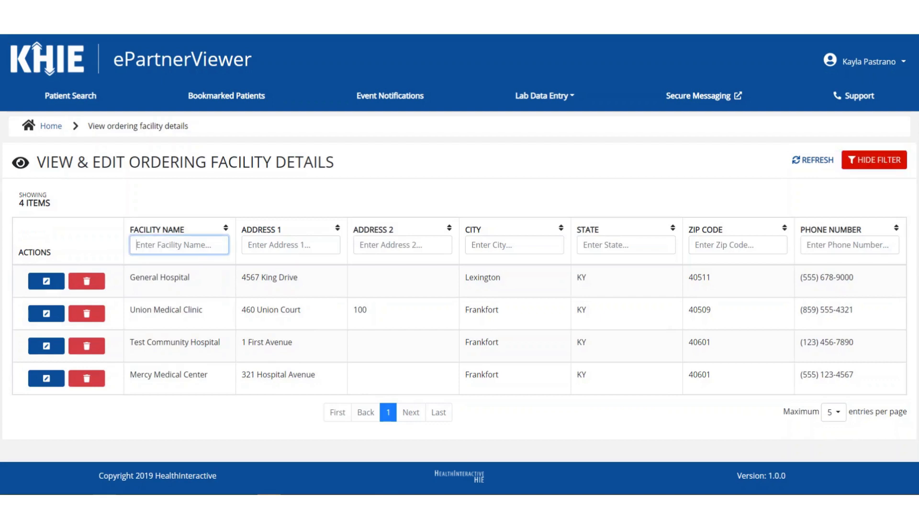
pyautogui.press('Tab')
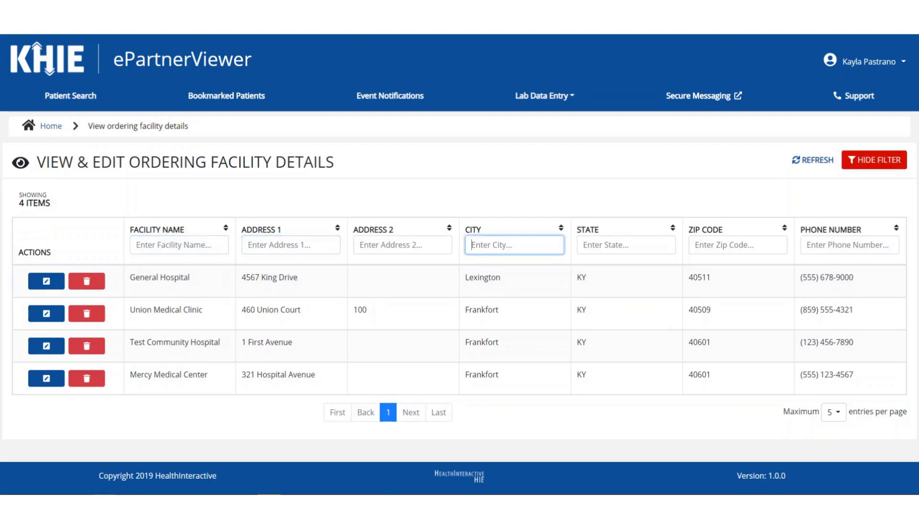
pyautogui.press('Tab')
pyautogui.press('Tab')
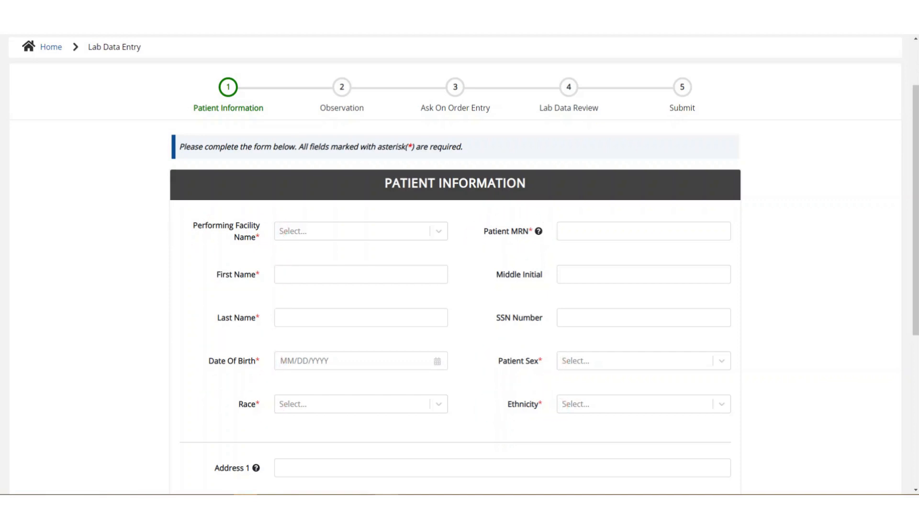
# Step: Set the patient's State to KY and County to Adair
pyautogui.moveTo(539, 231)
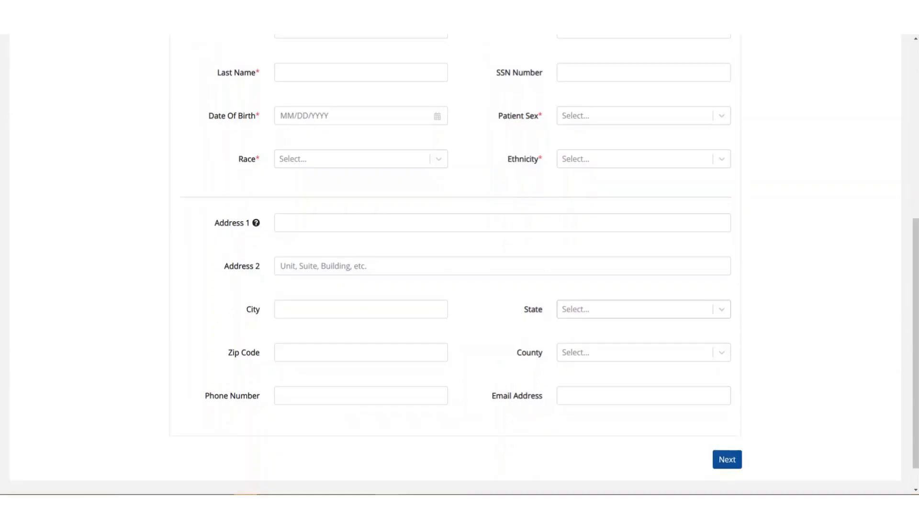
pyautogui.click(643, 309)
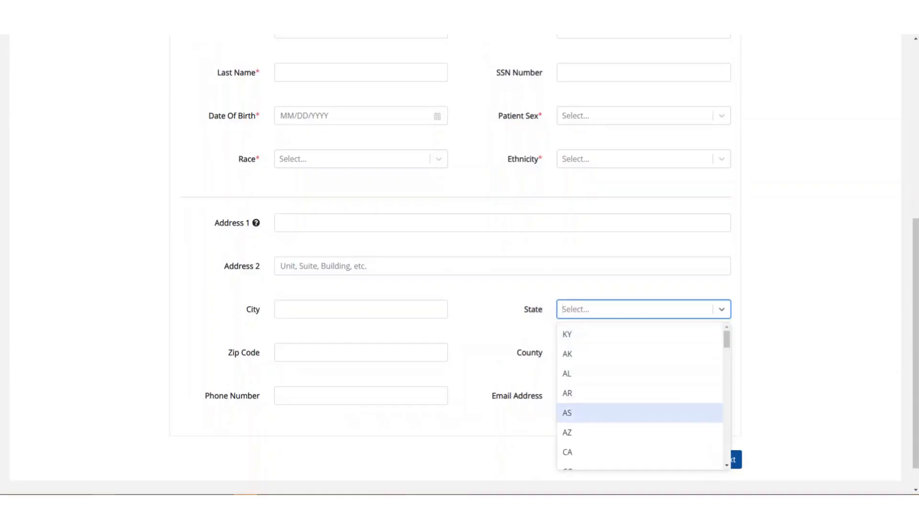
pyautogui.click(640, 335)
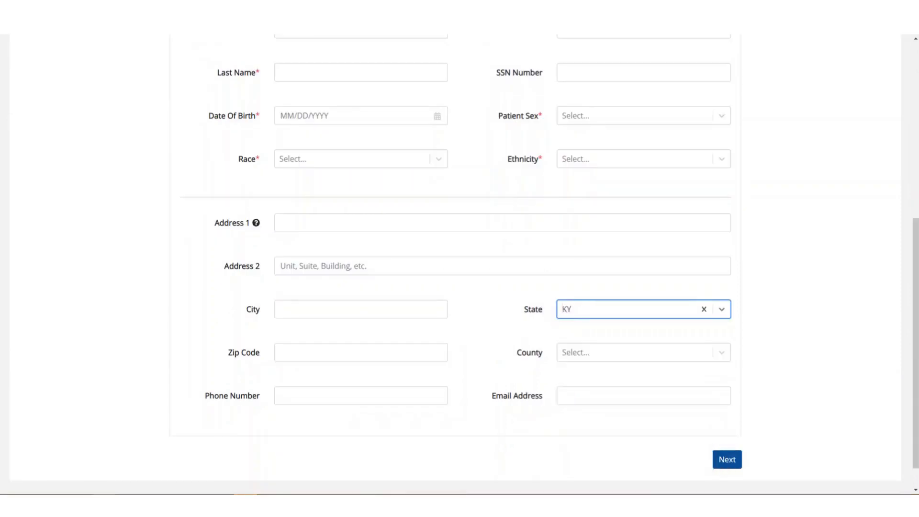
pyautogui.click(644, 352)
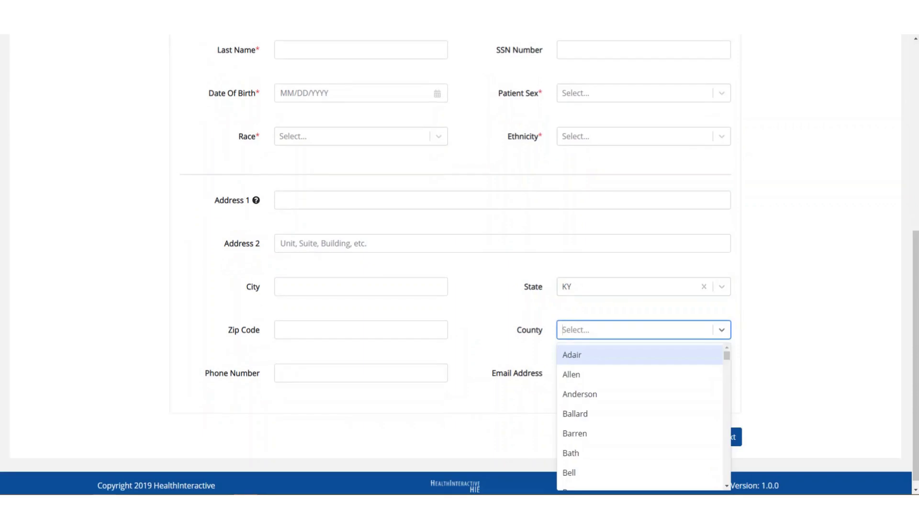
pyautogui.scroll(-3, 727, 357)
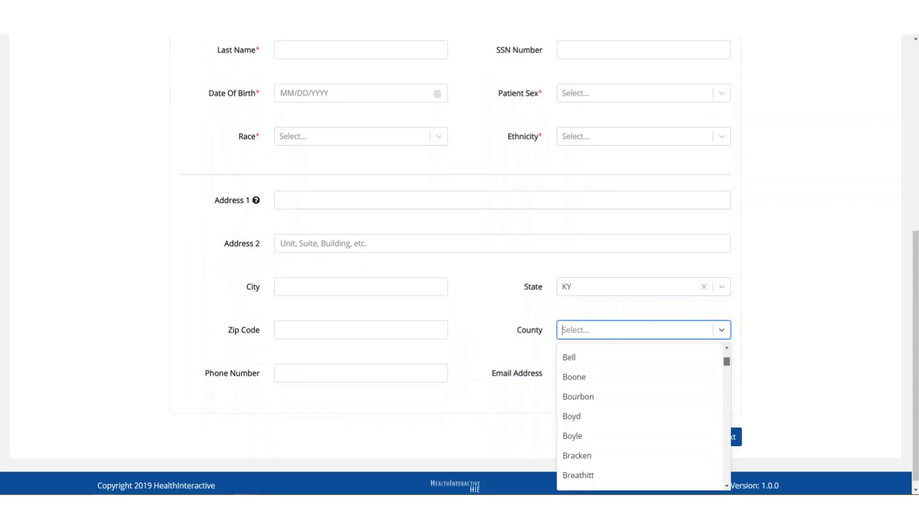
pyautogui.scroll(3, 642, 416)
pyautogui.click(640, 355)
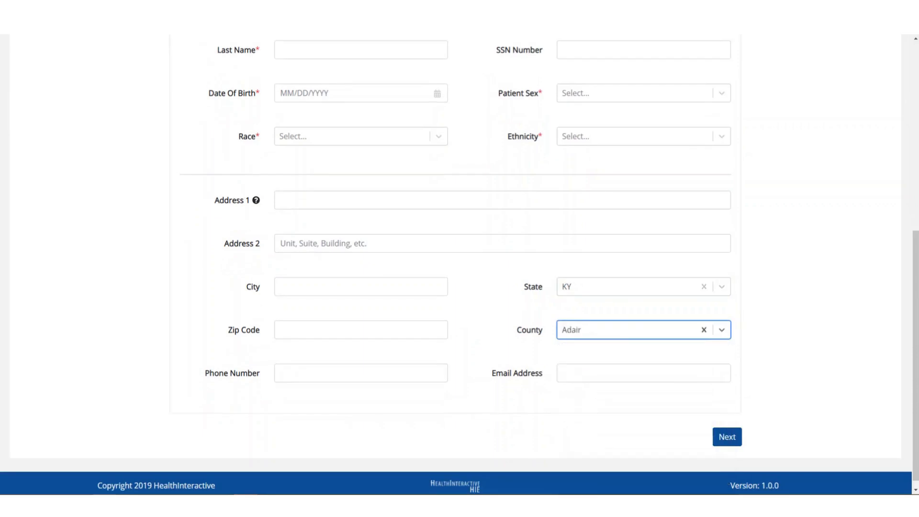
# Step: Clear the state and county, then choose AK, leaving County as Out Of System State
pyautogui.click(703, 286)
pyautogui.press('Down')
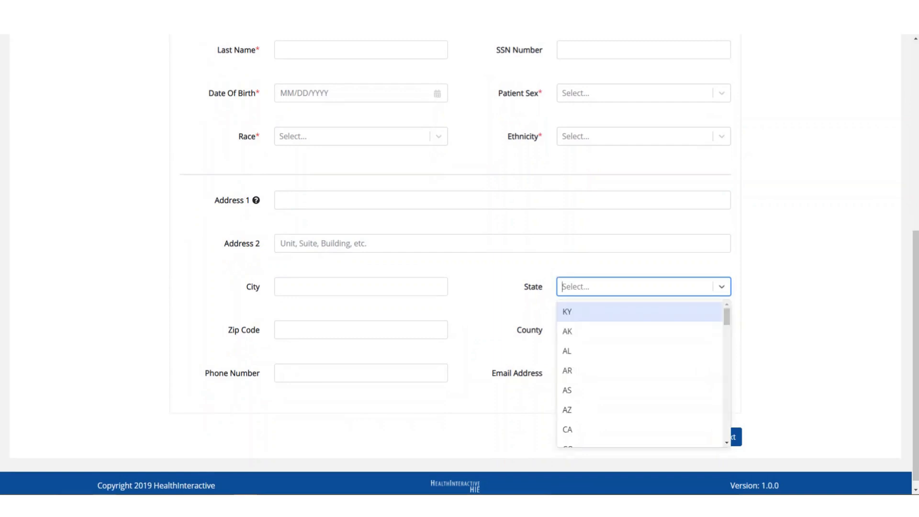
pyautogui.press('Down')
pyautogui.press('Return')
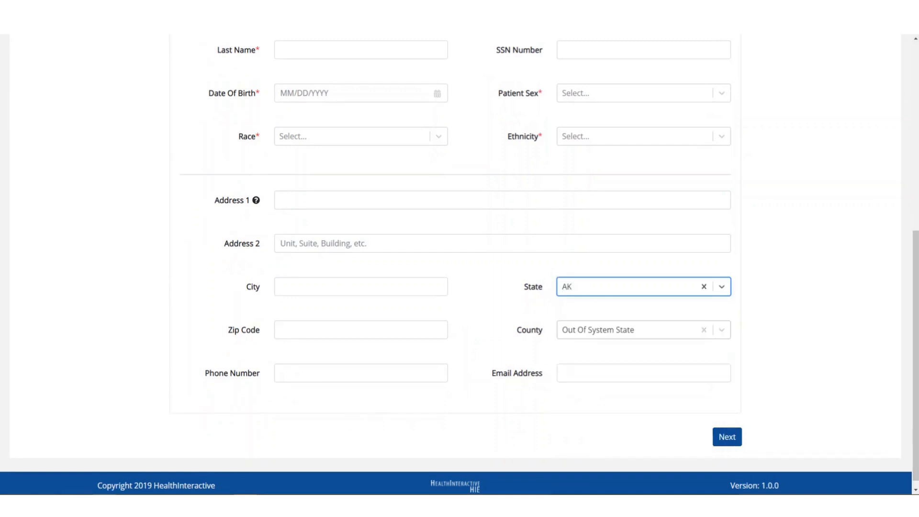
pyautogui.click(640, 330)
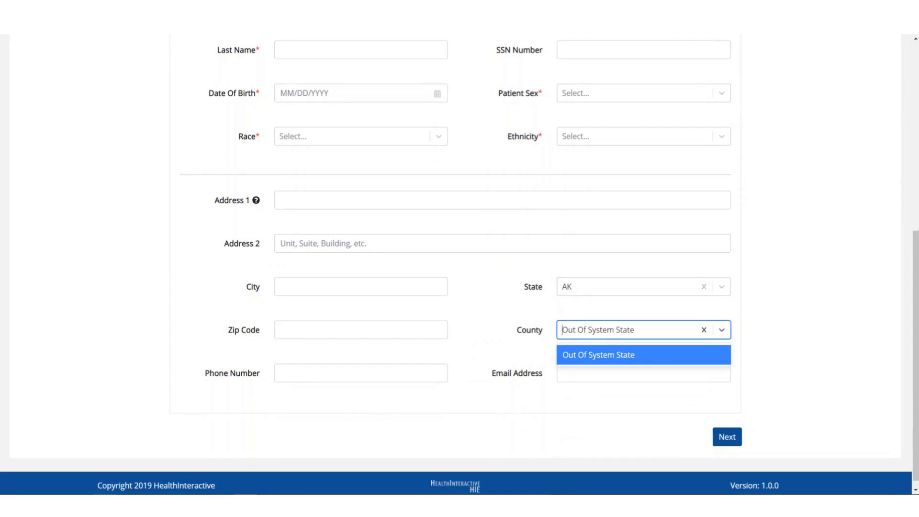
pyautogui.press('Return')
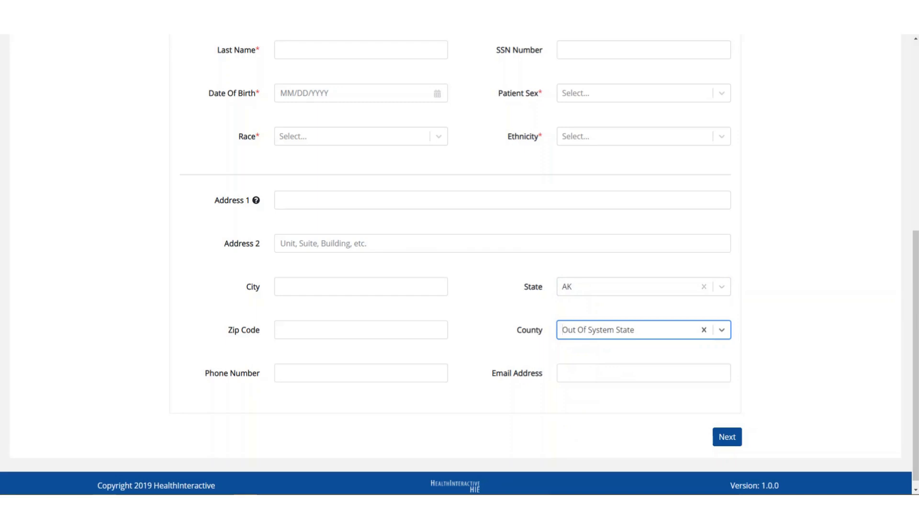
pyautogui.hotkey('alt', 'Tab')
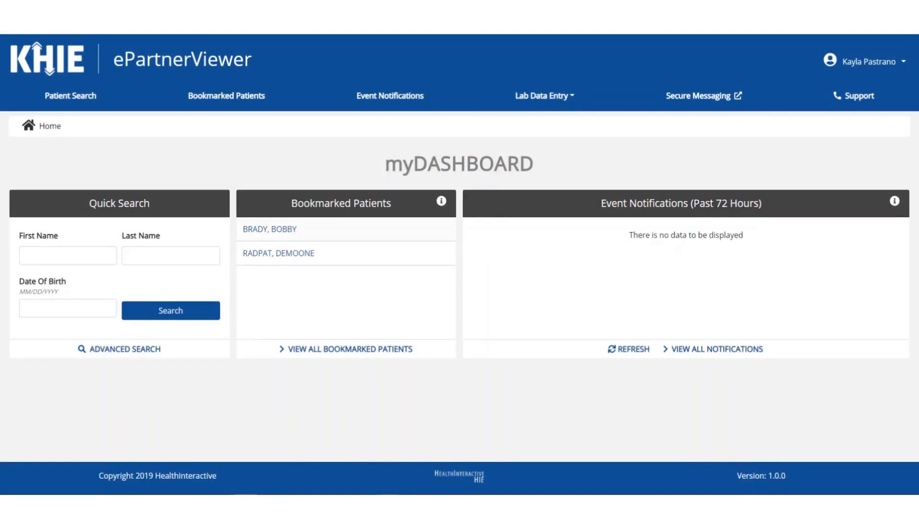
# Step: Start a new COVID lab data entry with Test Medical Center as the performing facility
pyautogui.click(545, 96)
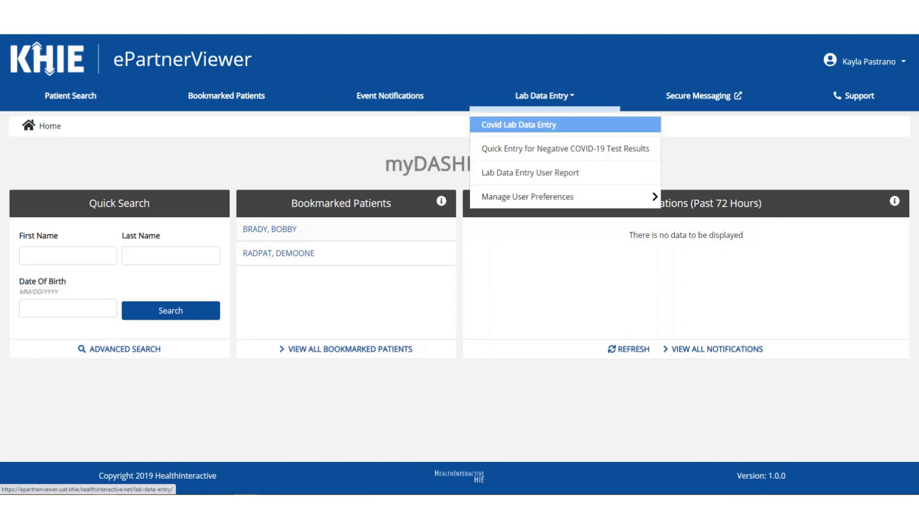
pyautogui.click(519, 125)
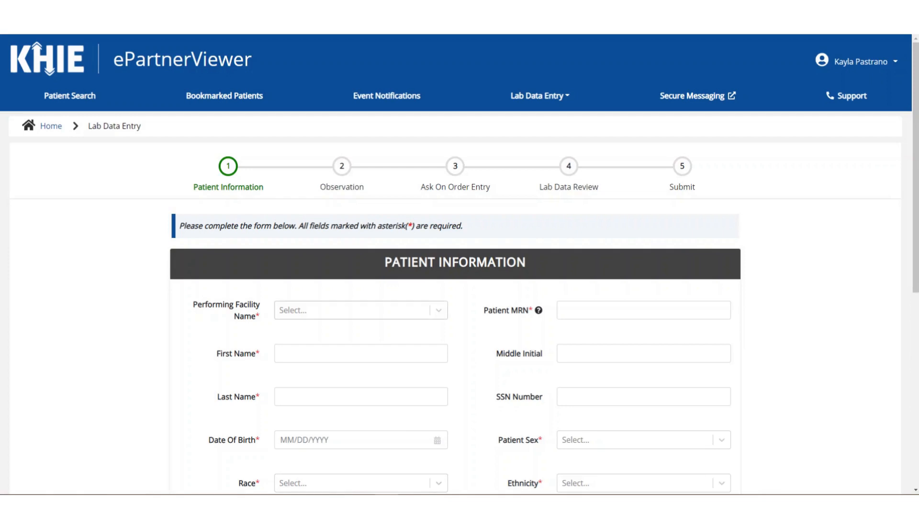
pyautogui.click(438, 311)
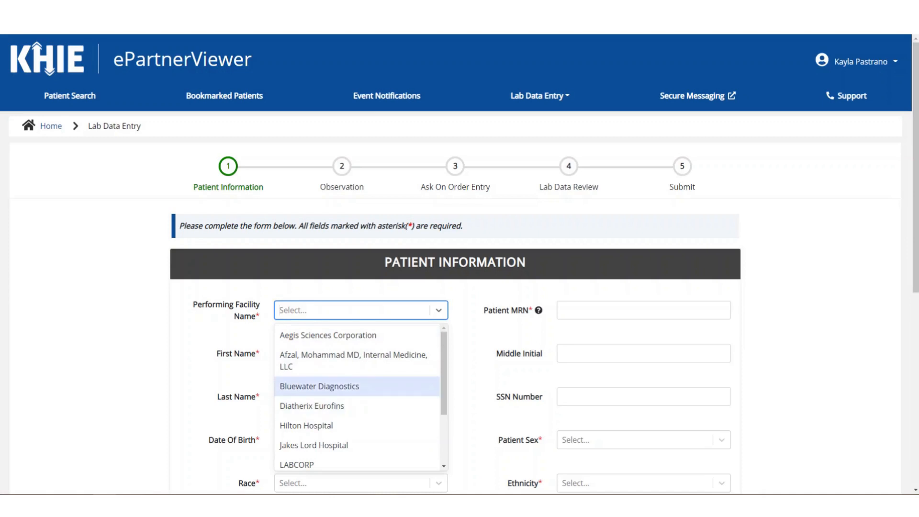
pyautogui.scroll(-3, 356, 397)
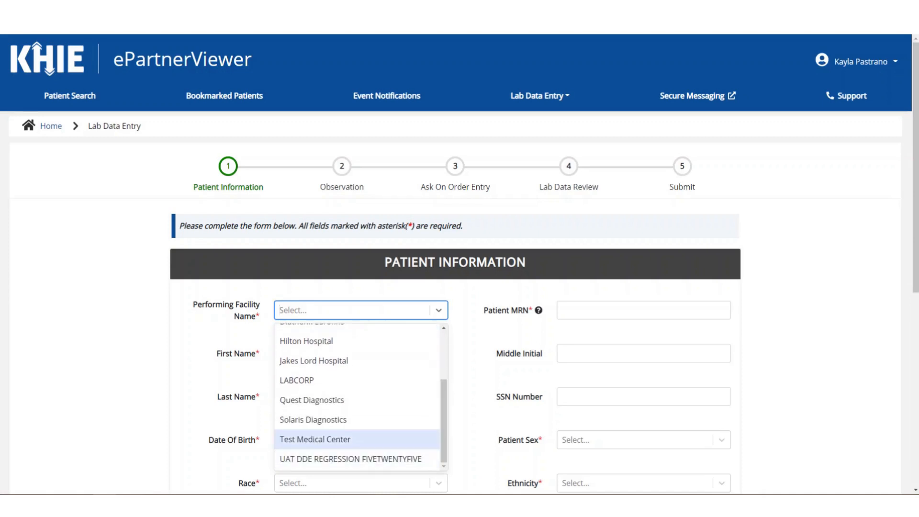
pyautogui.click(335, 439)
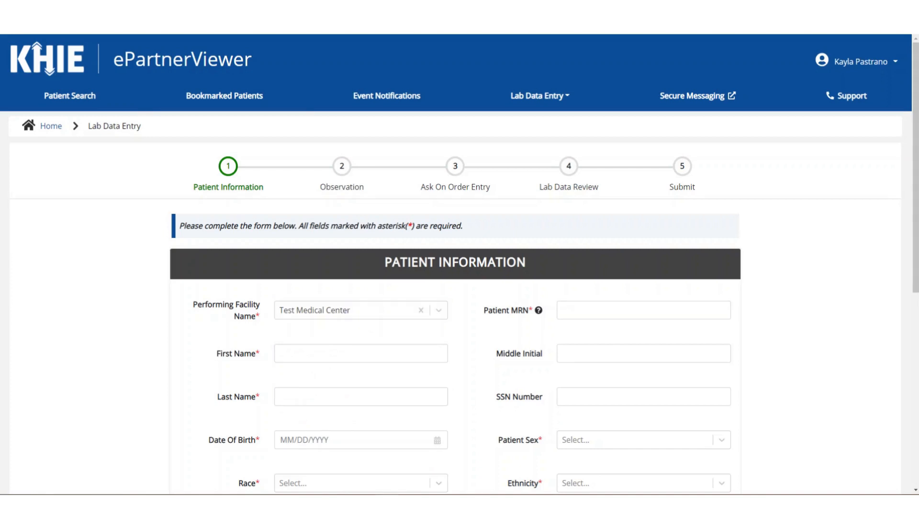
pyautogui.moveTo(539, 311)
# Step: Enter the patient's MRN, first name, last name, middle initial and SSN
pyautogui.click(644, 311)
pyautogui.write('EB')
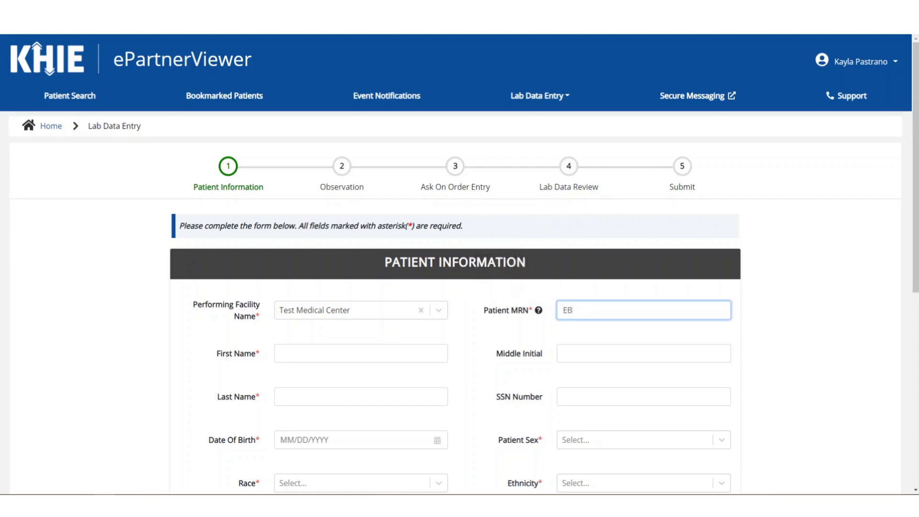
pyautogui.write('01231950')
pyautogui.press('Tab')
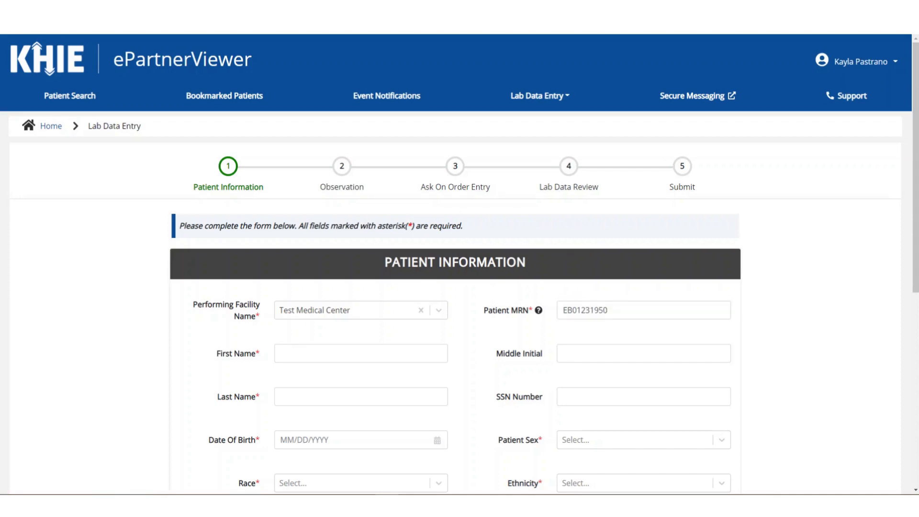
pyautogui.write('Elaine')
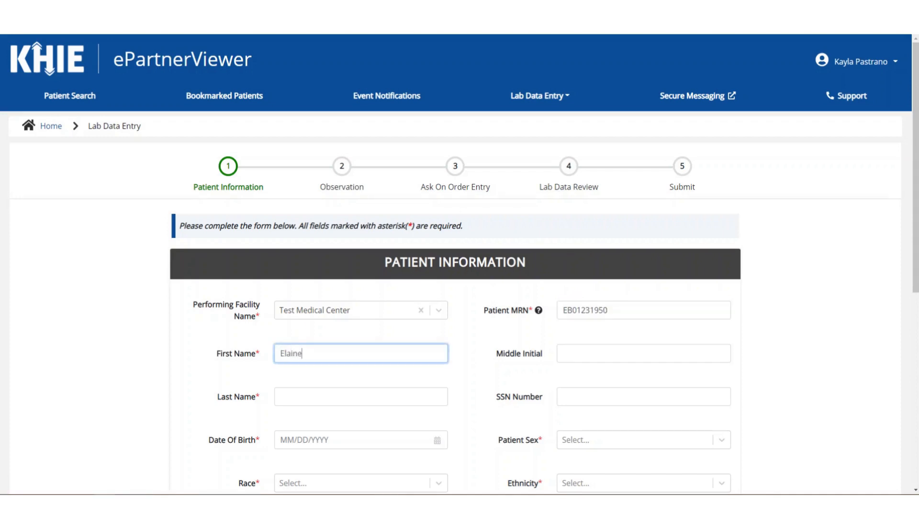
pyautogui.press('Tab')
pyautogui.press('Tab')
pyautogui.write('Benes')
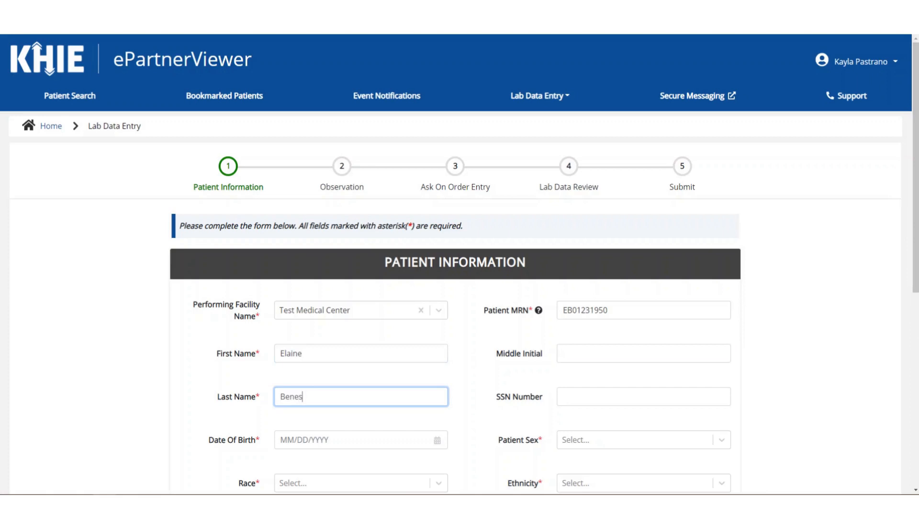
pyautogui.hotkey('shift', 'Tab')
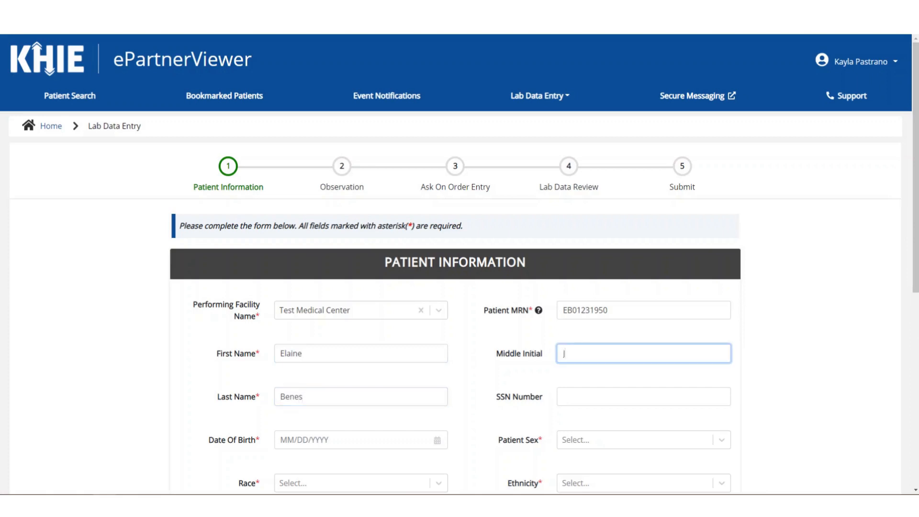
pyautogui.press('Tab')
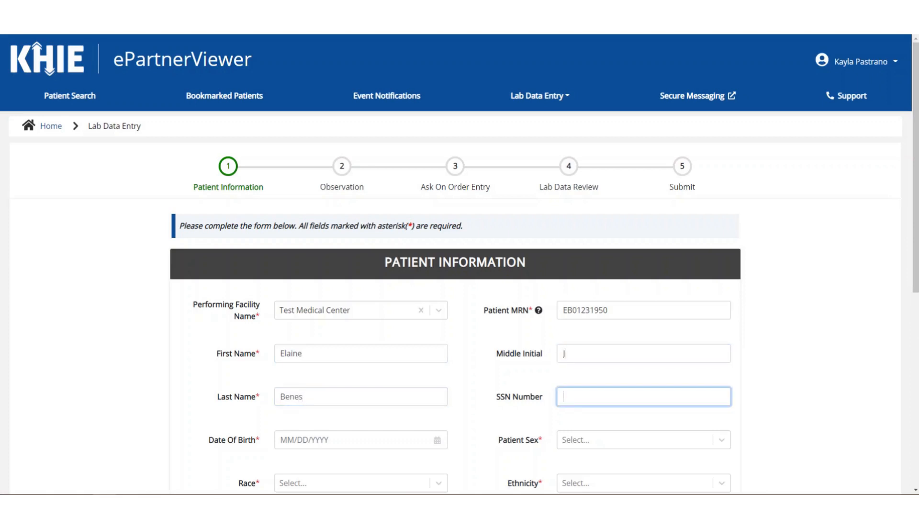
pyautogui.write('444-40-0444')
pyautogui.scroll(-2, 460, 263)
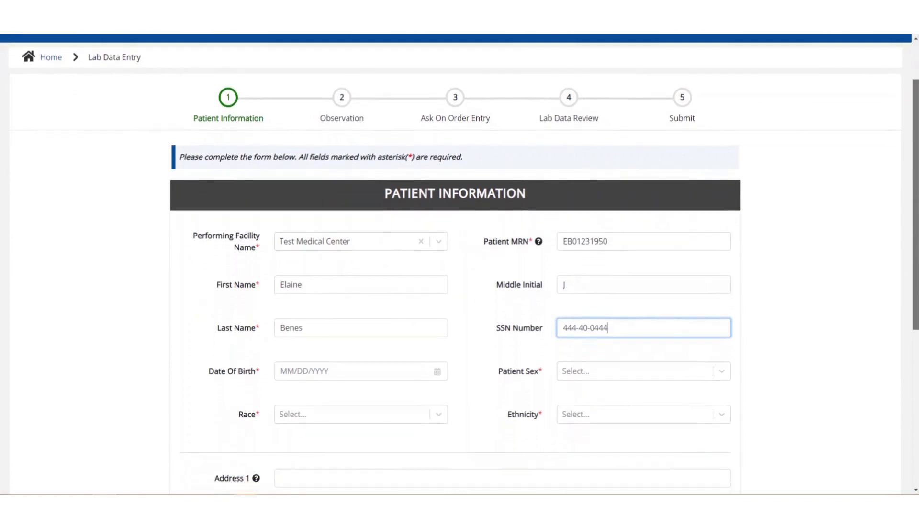
pyautogui.moveTo(915, 229); pyautogui.dragTo(915, 232)
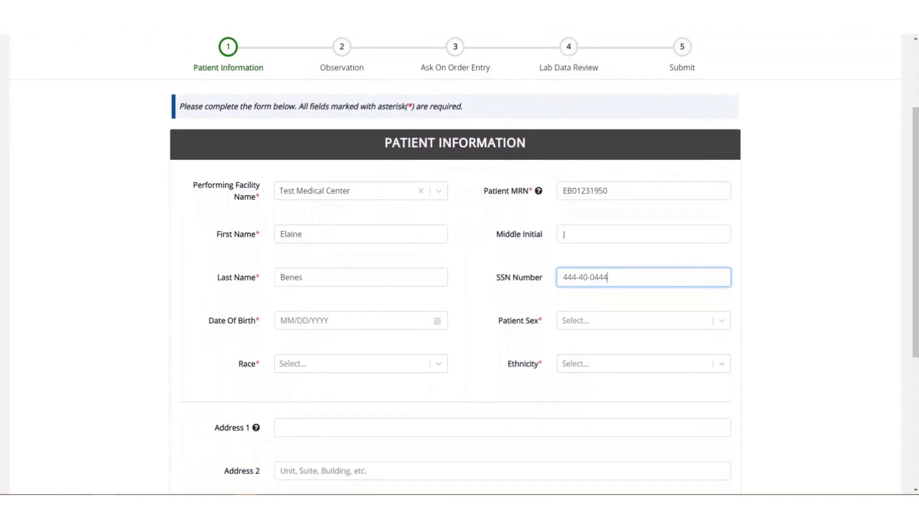
pyautogui.click(354, 321)
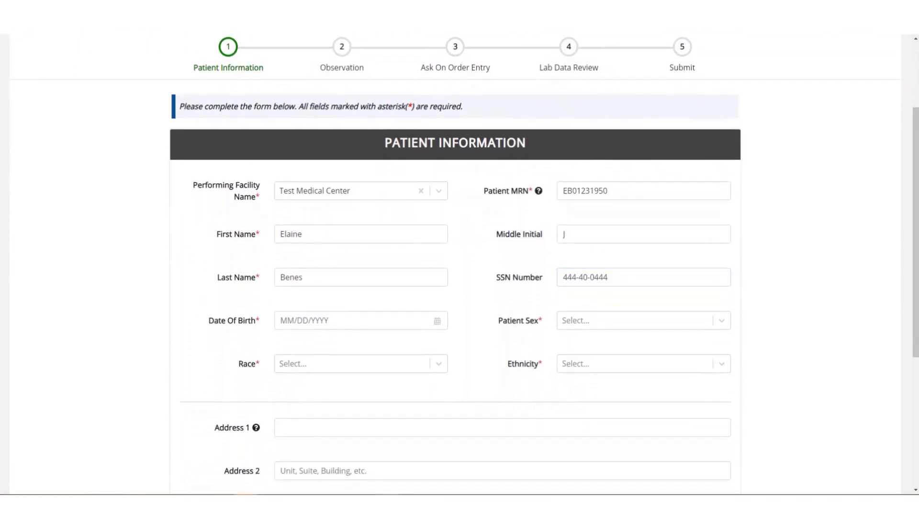
# Step: Set the patient's date of birth to 01/23/2021 using the calendar
pyautogui.press('Tab')
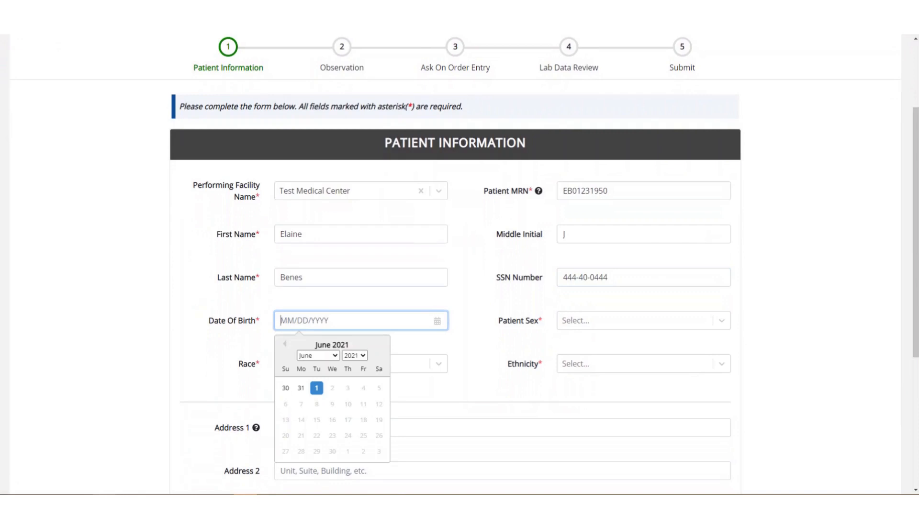
pyautogui.write('01/23/')
pyautogui.click(318, 356)
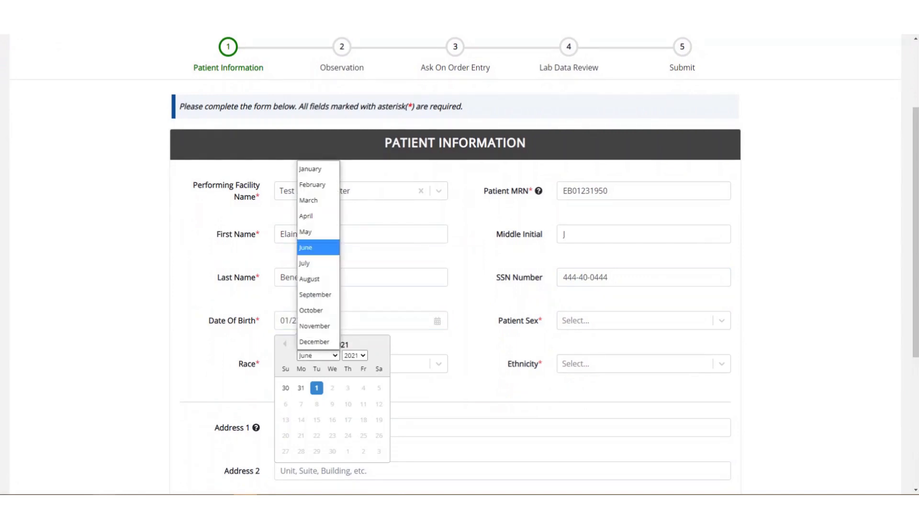
pyautogui.click(310, 169)
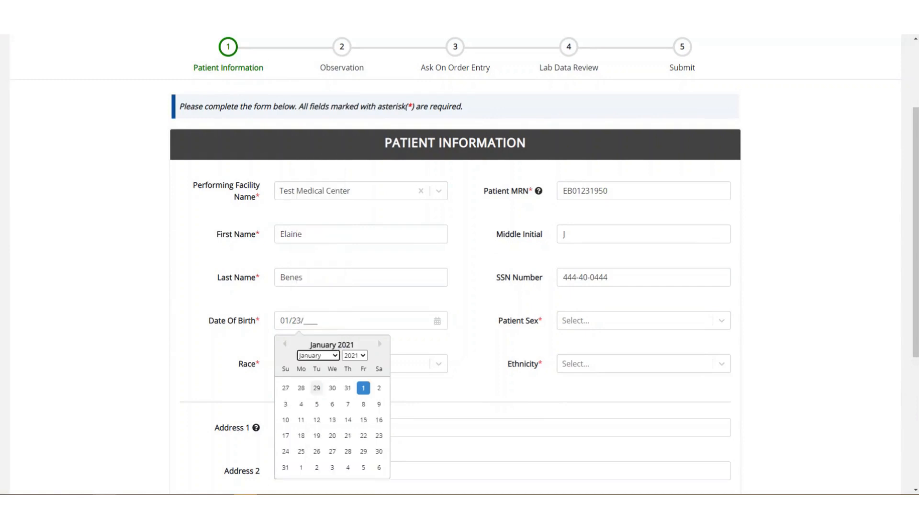
pyautogui.click(379, 435)
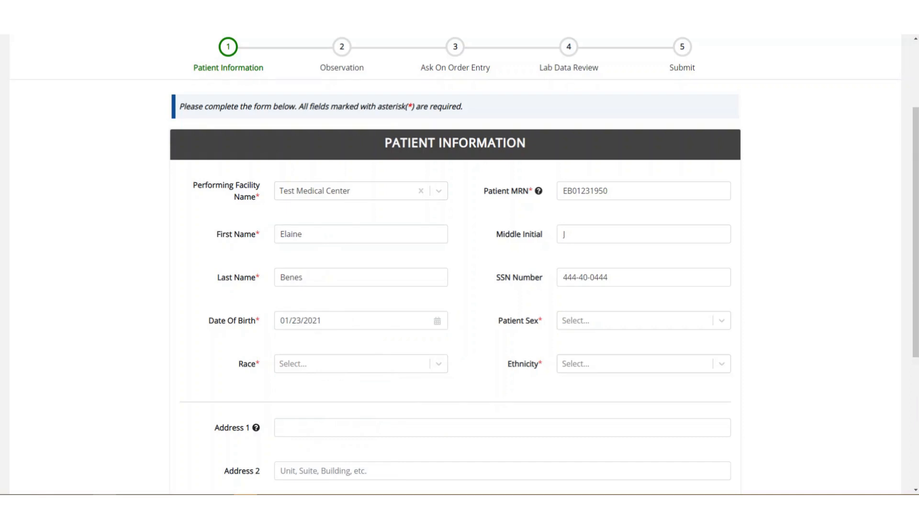
pyautogui.click(360, 321)
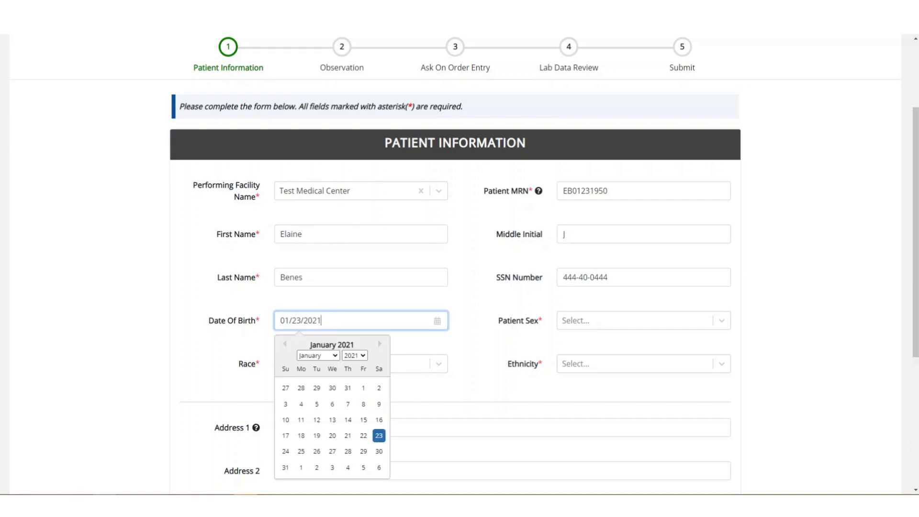
pyautogui.click(355, 356)
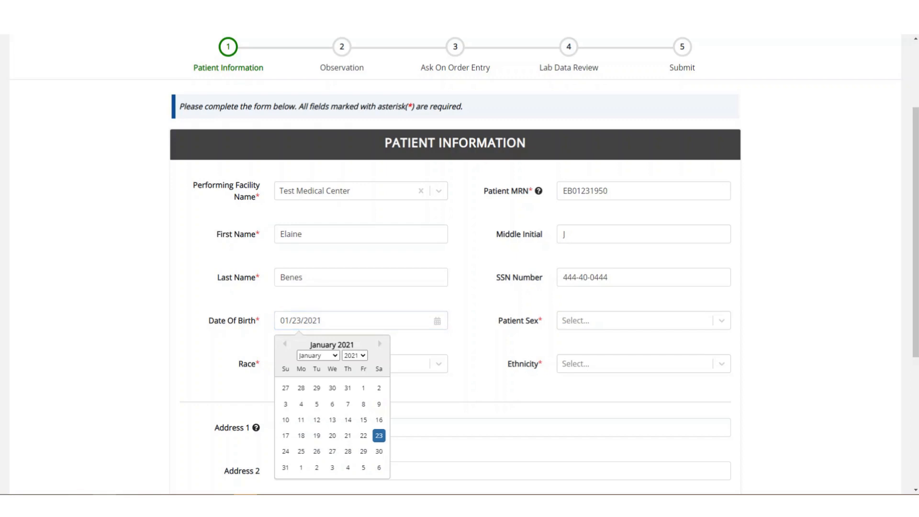
pyautogui.press('Tab')
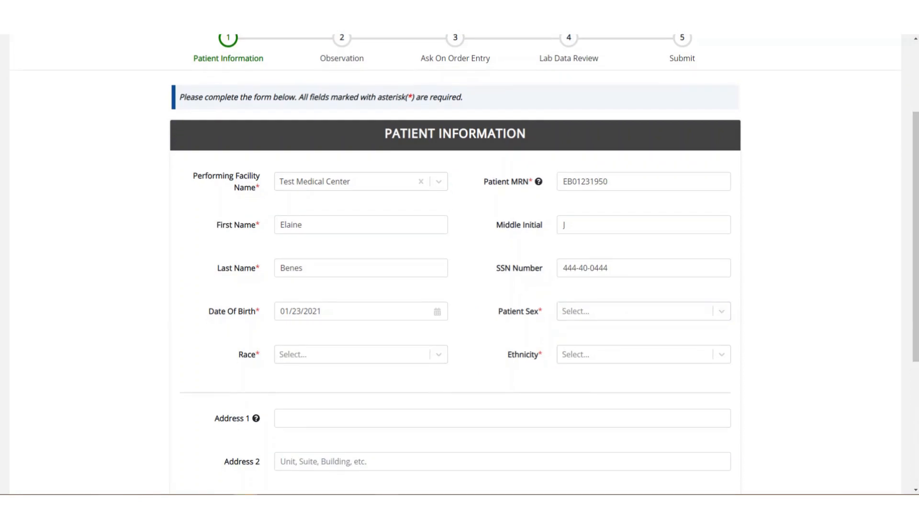
# Step: Choose sex Female, race White and ethnicity Not Hispanic or Latino
pyautogui.click(636, 311)
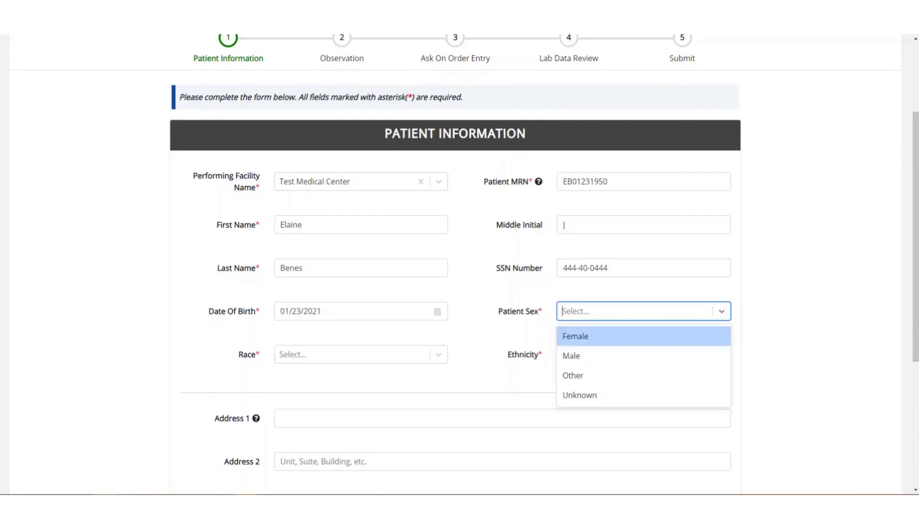
pyautogui.press('Return')
pyautogui.press('Tab')
pyautogui.press('Down')
pyautogui.press('Down')
pyautogui.press('Down')
pyautogui.press('Down')
pyautogui.press('Down')
pyautogui.press('Down')
pyautogui.press('Down')
pyautogui.press('Down')
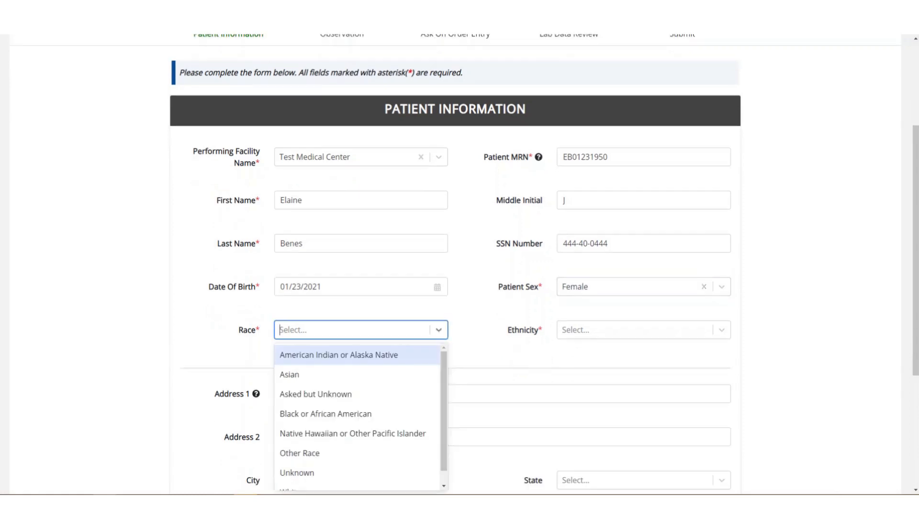
pyautogui.press('Return')
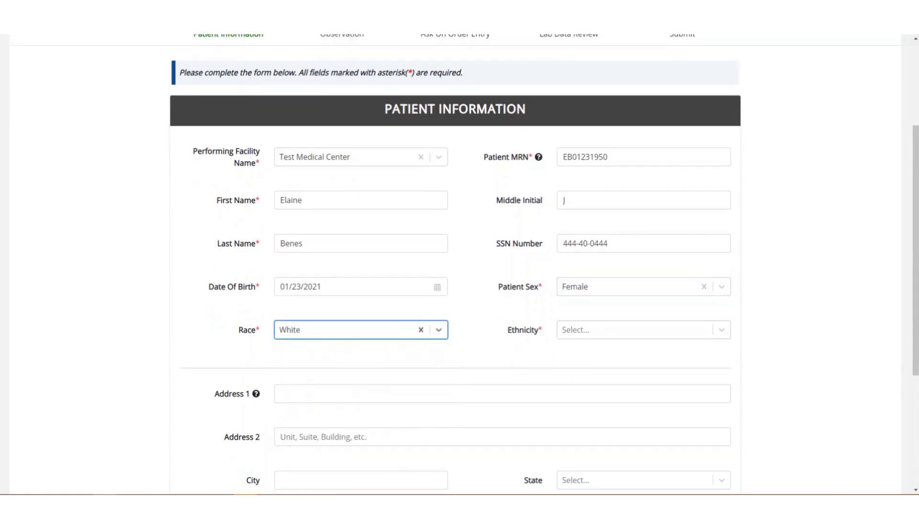
pyautogui.press('Tab')
pyautogui.press('Down')
pyautogui.press('Down')
pyautogui.press('Down')
pyautogui.press('Up')
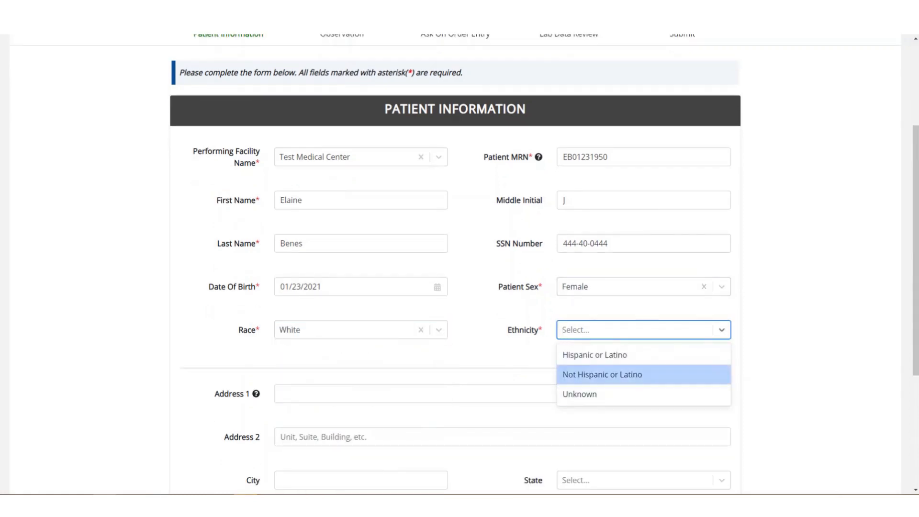
pyautogui.press('Return')
pyautogui.scroll(-1, 460, 261)
pyautogui.scroll(-3, 460, 262)
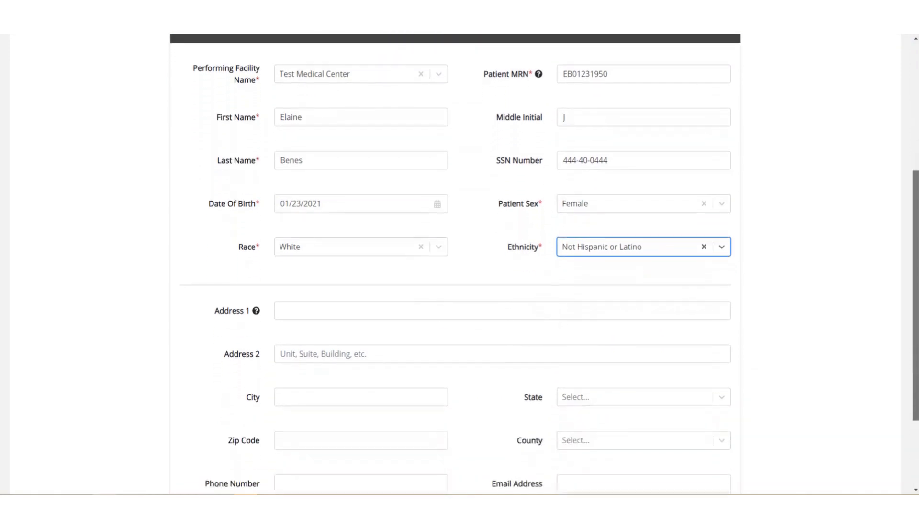
# Step: Enter the patient's street address, city Lexington, state KY, zip code and county Adair
pyautogui.press('Tab')
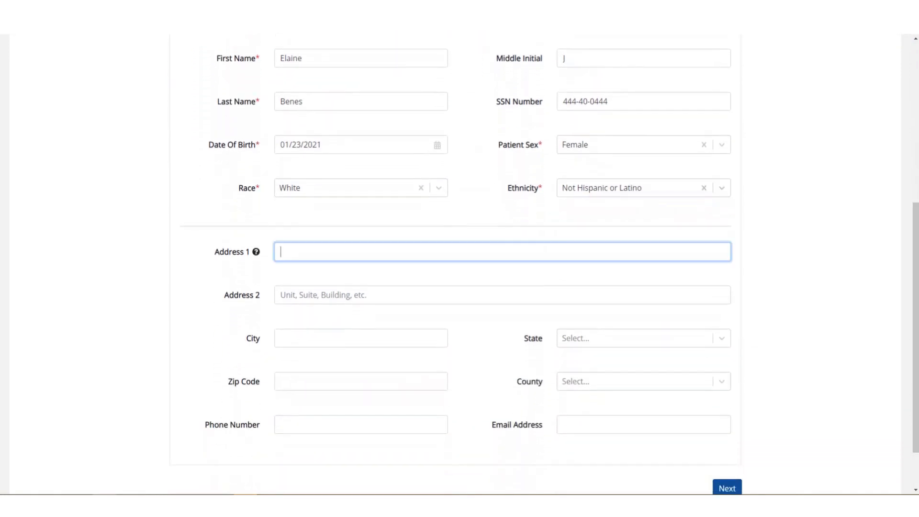
pyautogui.press('Tab')
pyautogui.press('Tab')
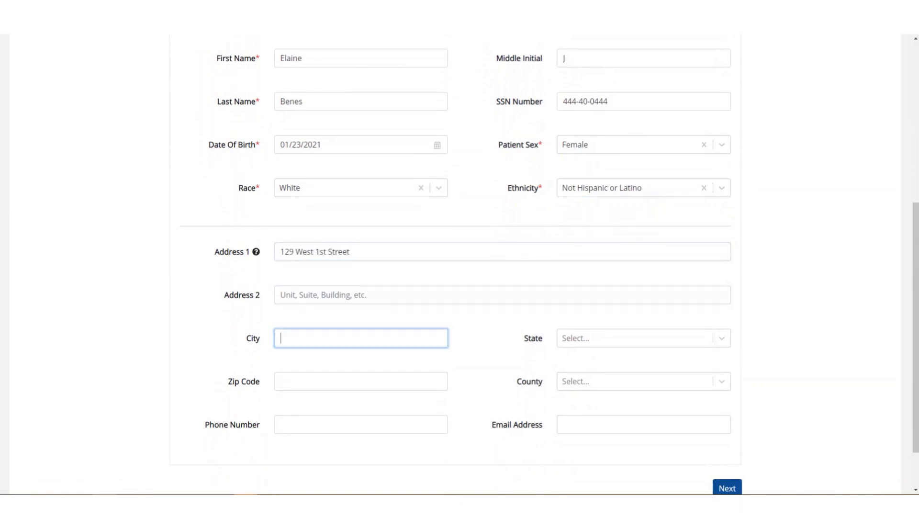
pyautogui.write('Lexington')
pyautogui.press('Tab')
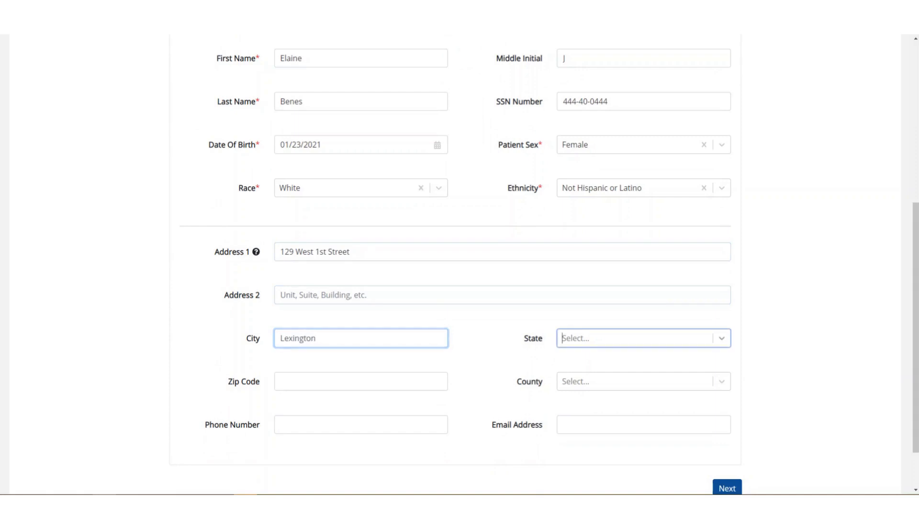
pyautogui.write('KY')
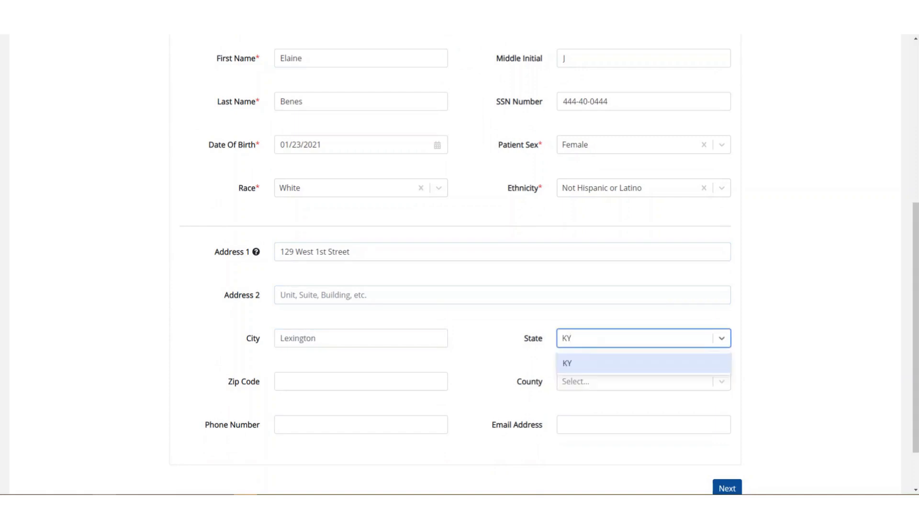
pyautogui.press('Return')
pyautogui.press('Tab')
pyautogui.write('40')
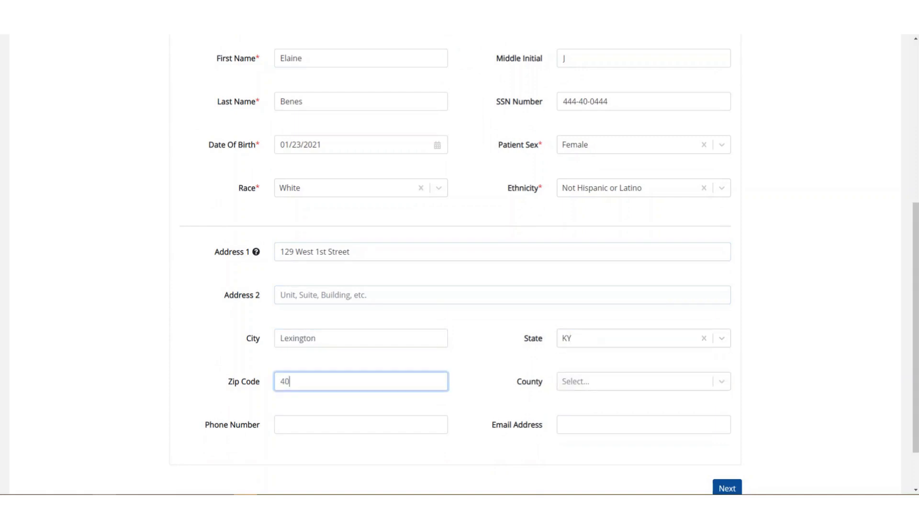
pyautogui.write('123-')
pyautogui.press('Tab')
pyautogui.press('Up')
pyautogui.press('Return')
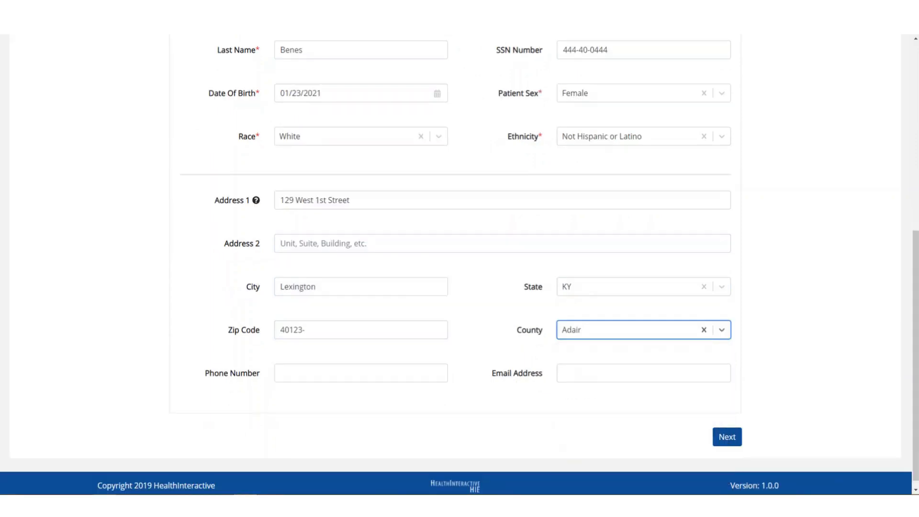
pyautogui.moveTo(257, 200)
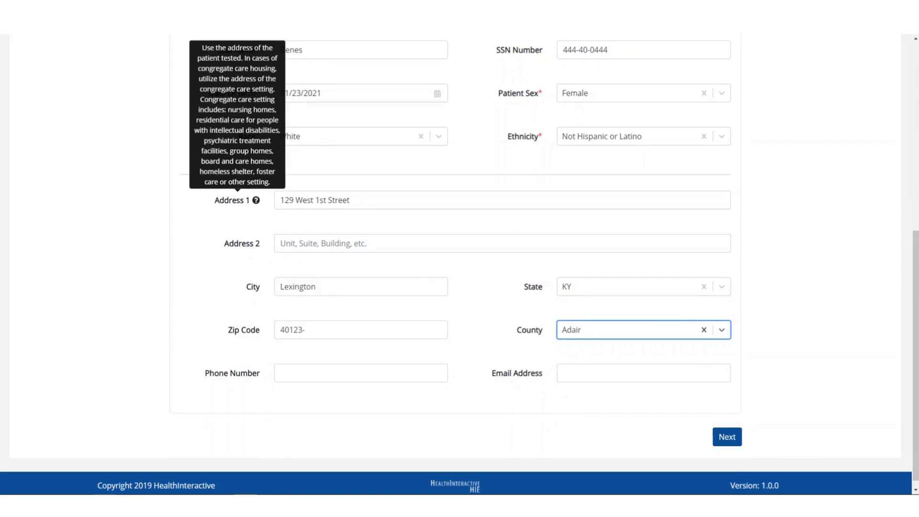
# Step: Enter the patient's phone number in the Phone Number field
pyautogui.scroll(1, 460, 240)
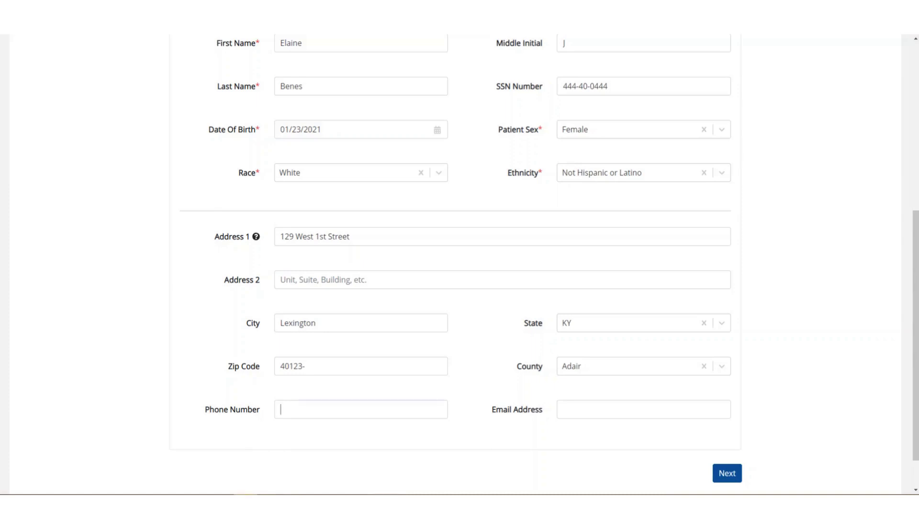
pyautogui.click(279, 409)
pyautogui.write('555) ')
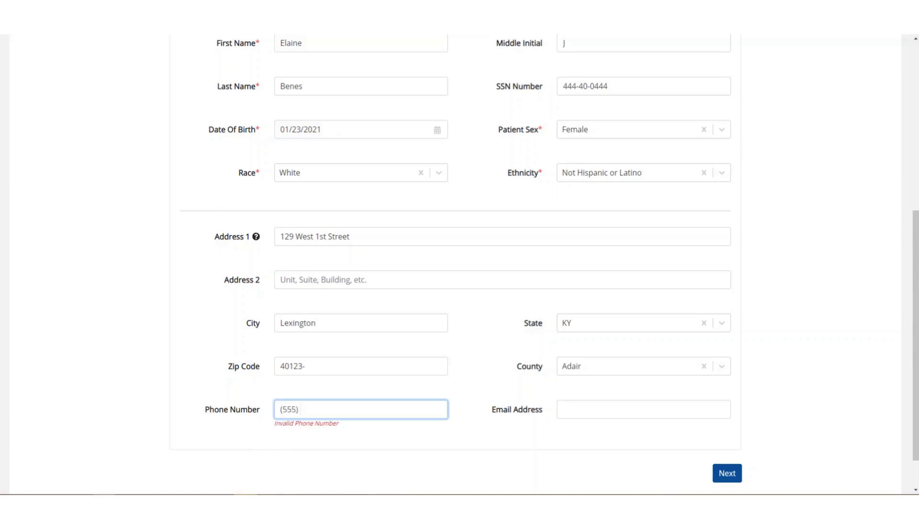
pyautogui.write('444-3210')
# Step: Enter the patient's complete, valid e-mail address in the Email Address field
pyautogui.click(563, 409)
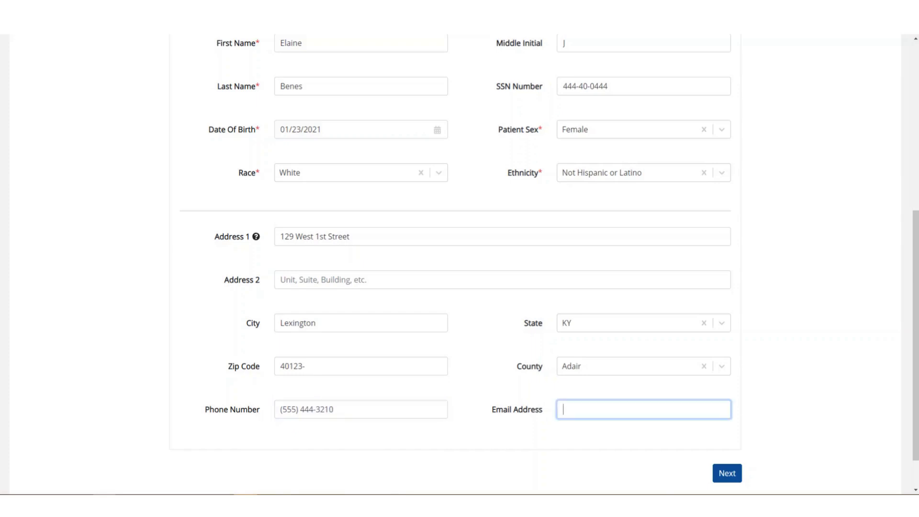
pyautogui.write('patient@email')
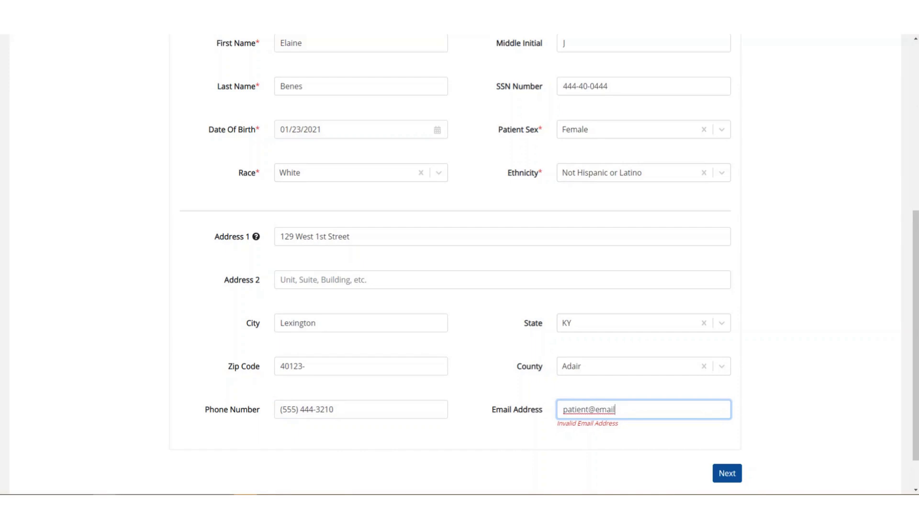
pyautogui.press('Tab')
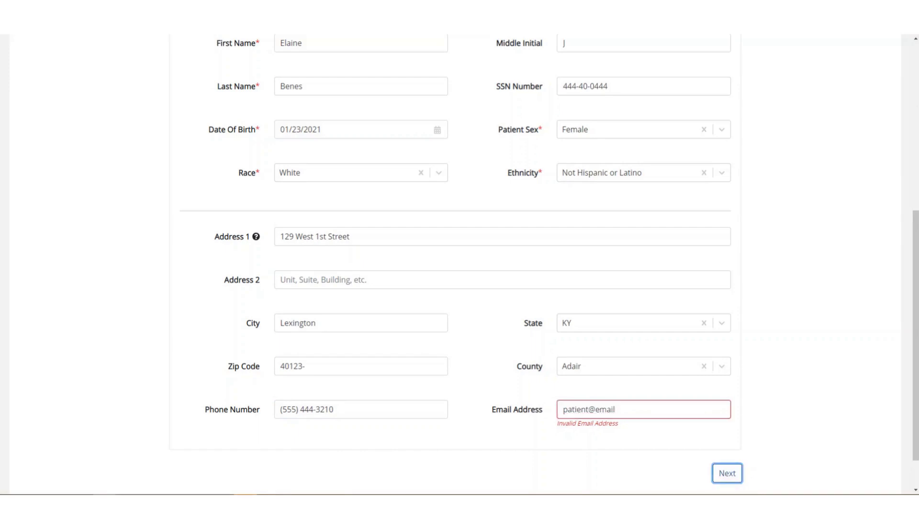
pyautogui.click(618, 409)
pyautogui.write('.com')
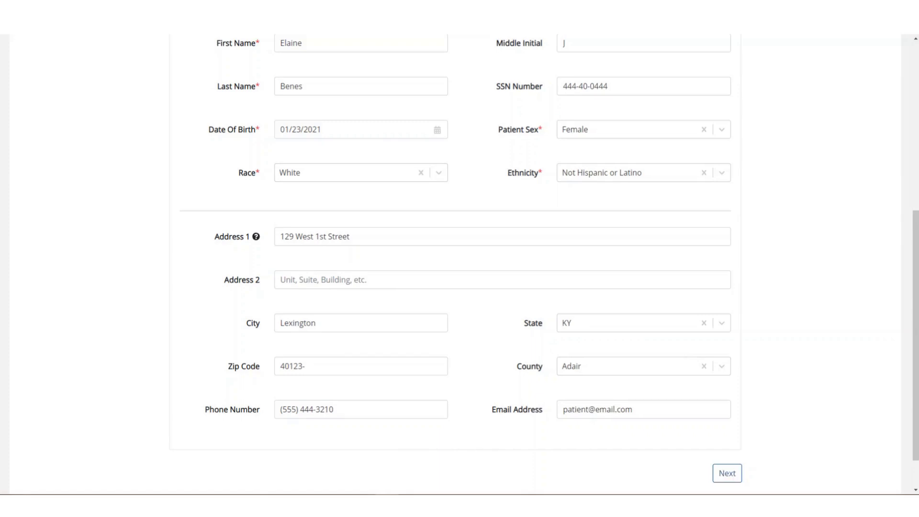
# Step: Reject the under-1-year age warning, correct the birth date to 01/23/1960, and continue
pyautogui.click(727, 473)
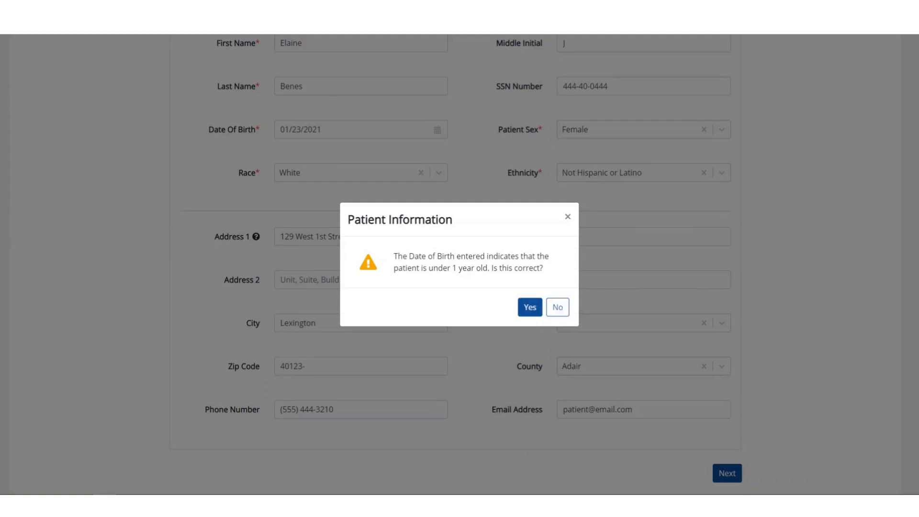
pyautogui.click(557, 308)
pyautogui.click(323, 129)
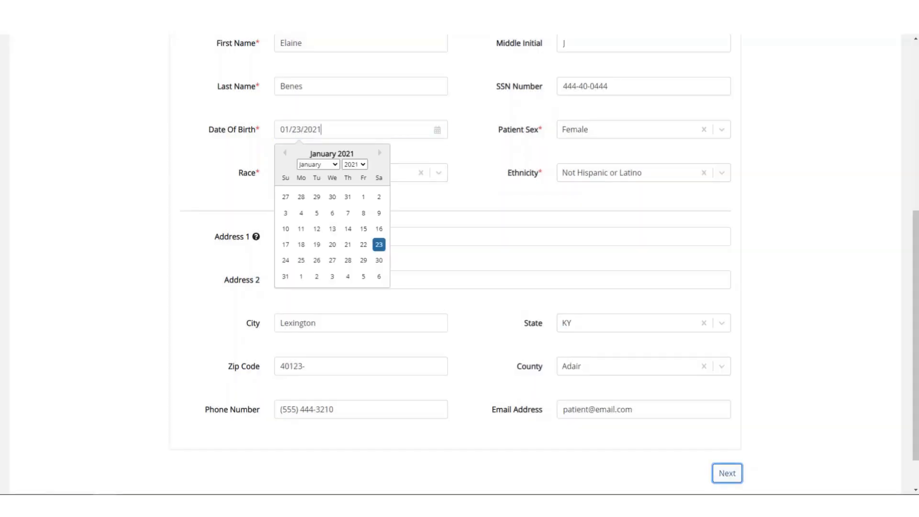
pyautogui.press('BackSpace')
pyautogui.press('BackSpace')
pyautogui.press('BackSpace')
pyautogui.press('BackSpace')
pyautogui.write('1960')
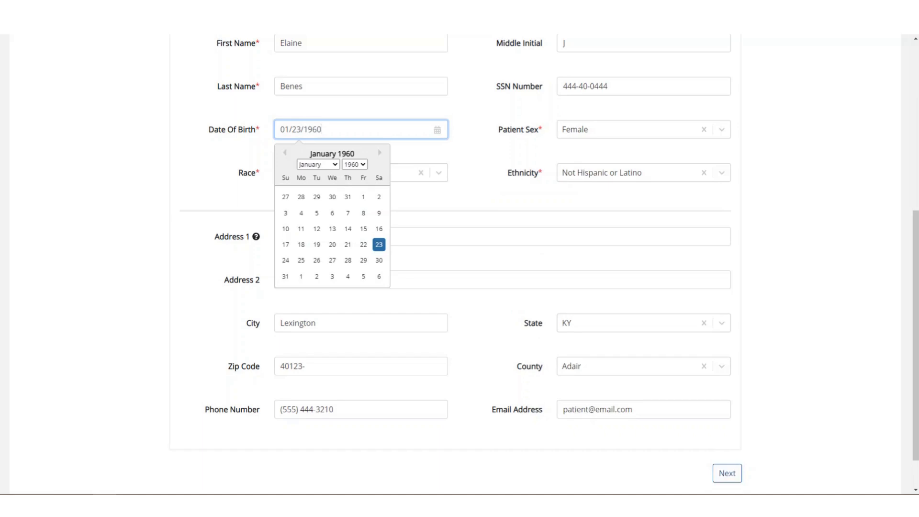
pyautogui.click(727, 473)
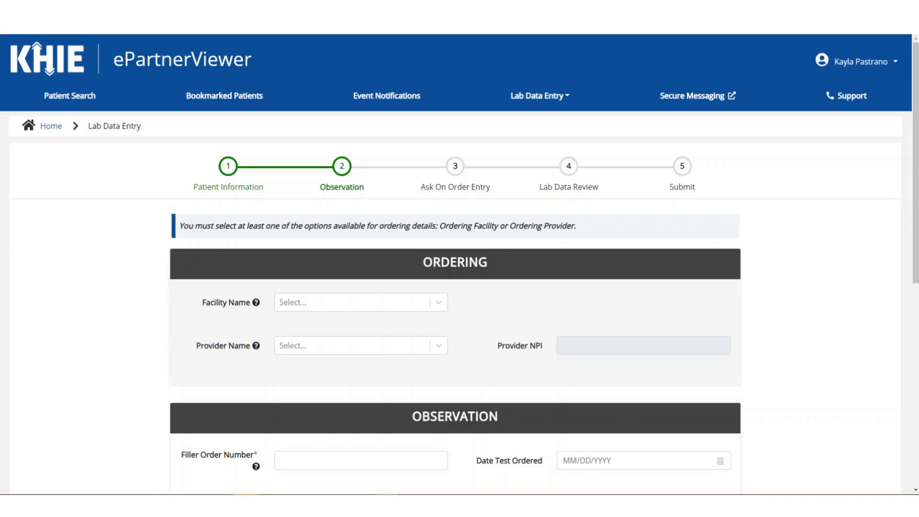
# Step: Look through the ordering facility and ordering provider lists without choosing anything
pyautogui.moveTo(256, 302)
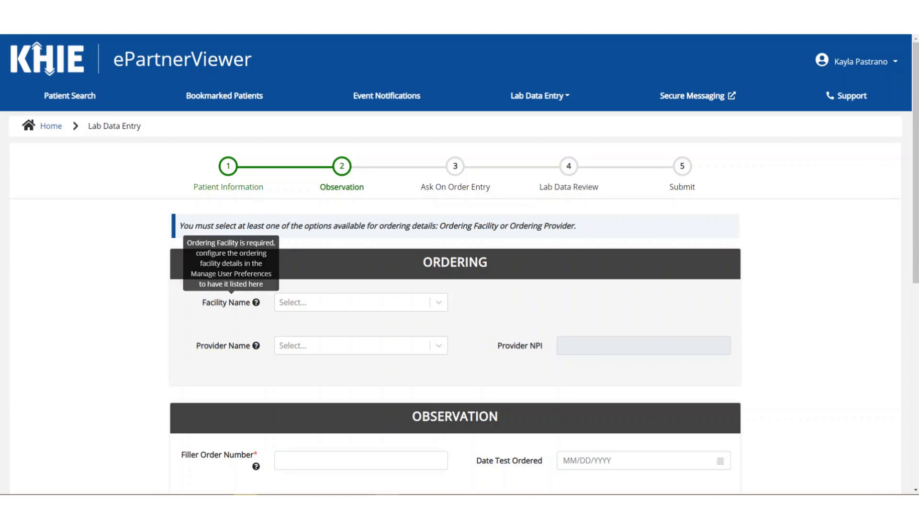
pyautogui.moveTo(256, 345)
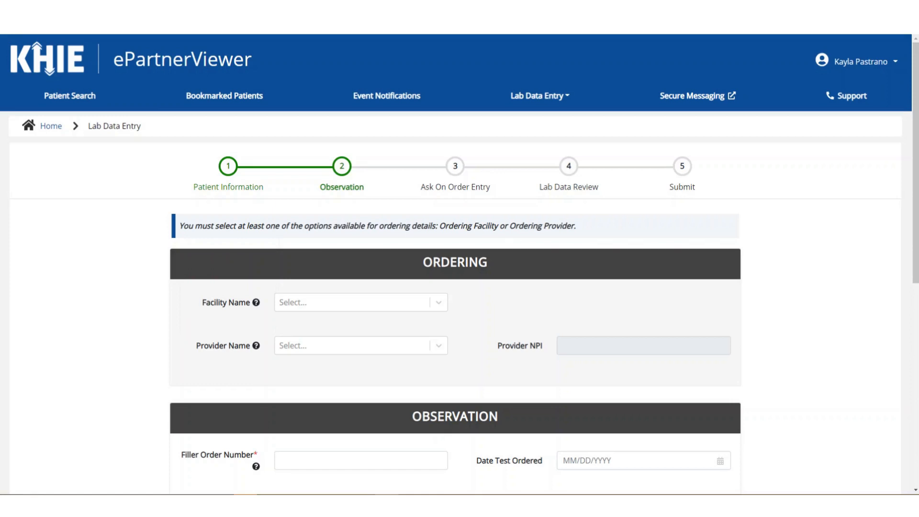
pyautogui.moveTo(256, 303)
pyautogui.click(361, 303)
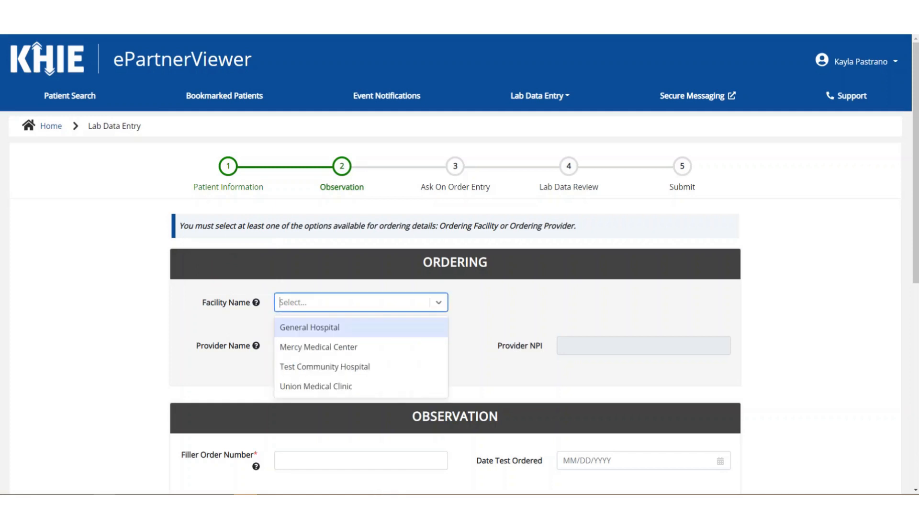
pyautogui.click(439, 302)
pyautogui.click(439, 346)
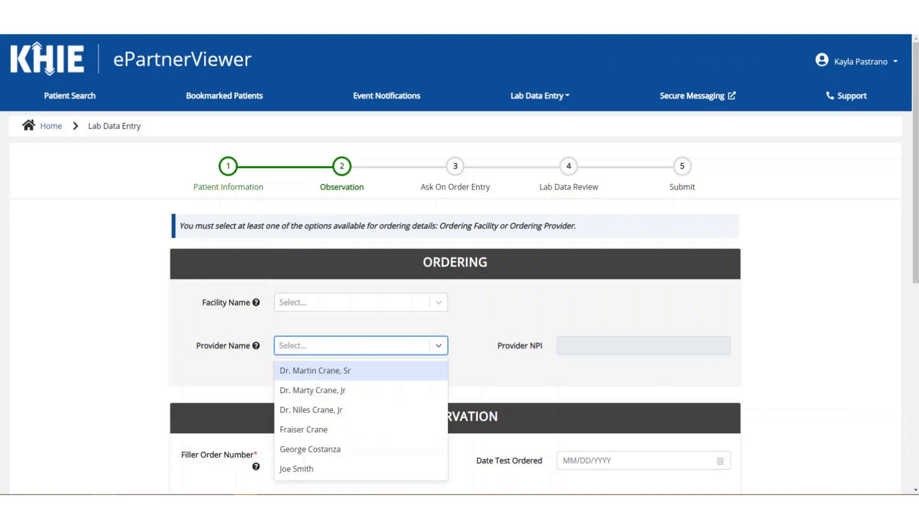
pyautogui.click(439, 346)
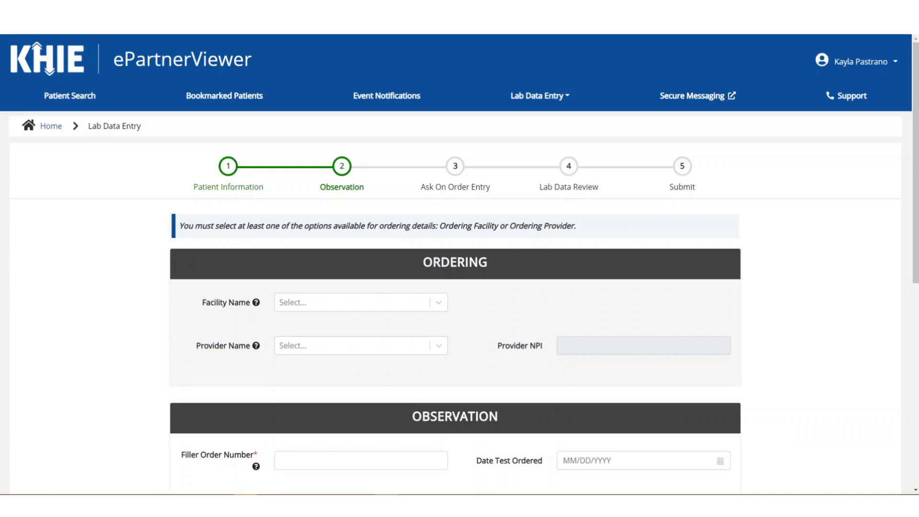
# Step: Choose General Hospital as ordering facility and the first listed provider, filling in the NPI
pyautogui.click(361, 302)
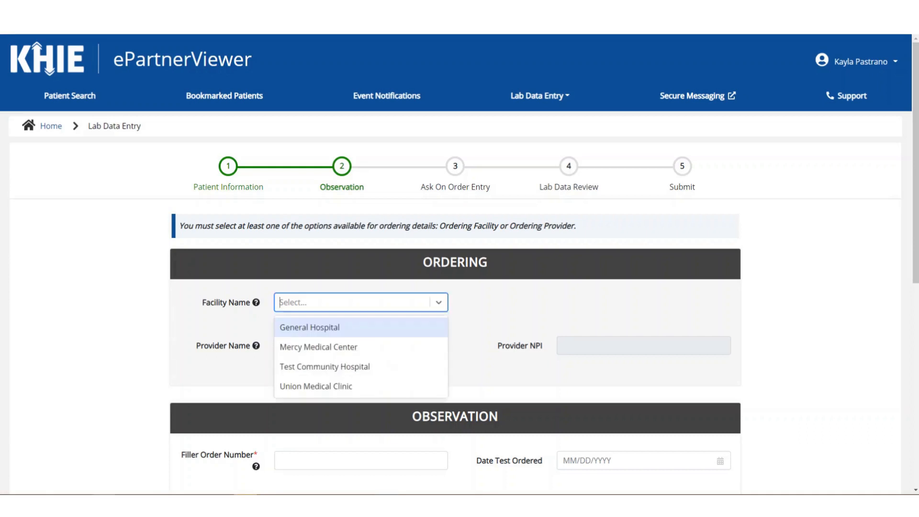
pyautogui.click(361, 328)
pyautogui.click(361, 346)
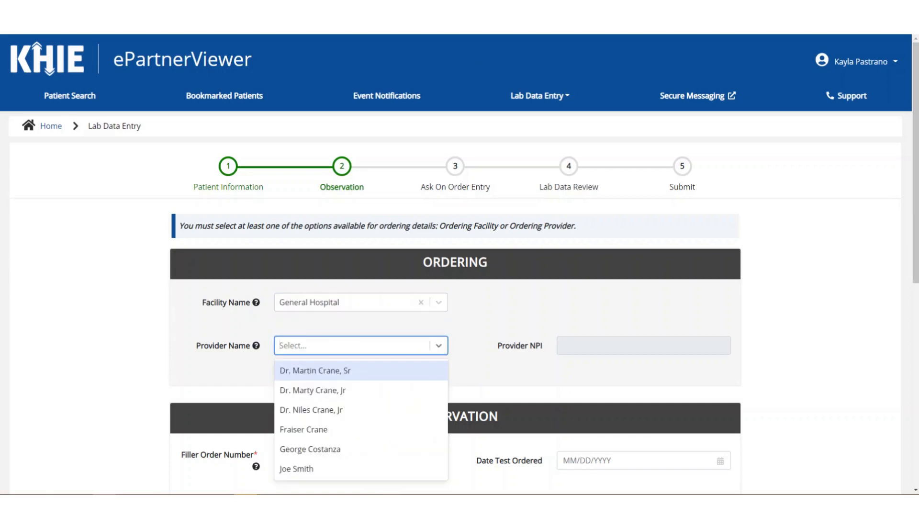
pyautogui.press('Return')
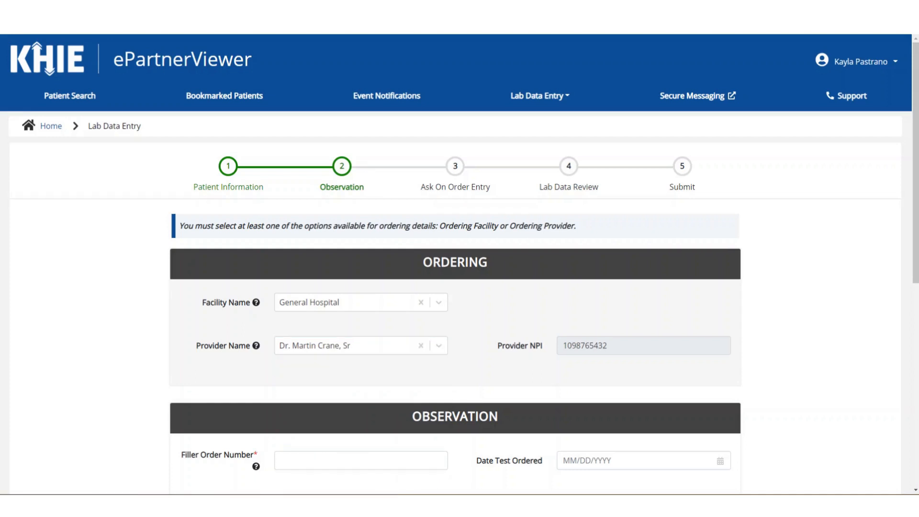
pyautogui.moveTo(256, 302)
pyautogui.scroll(-3, 256, 339)
pyautogui.scroll(-1, 256, 339)
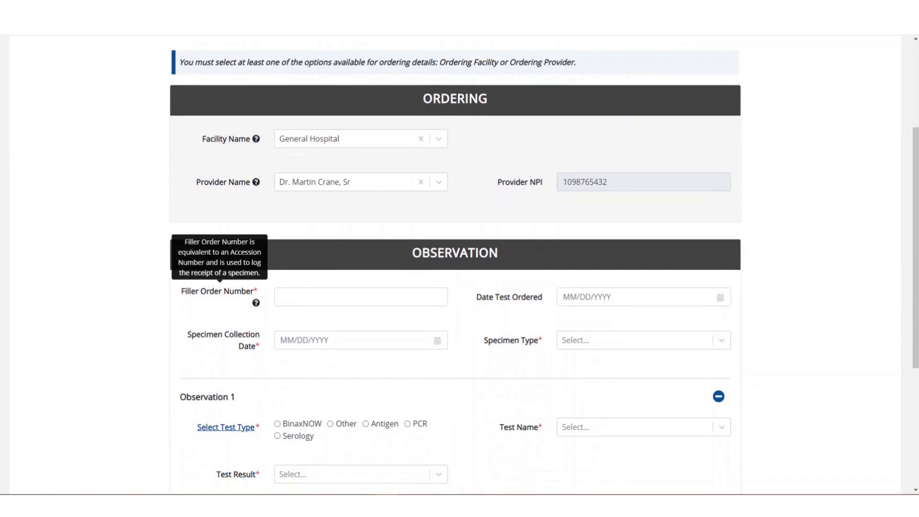
# Step: Enter the filler order number for the lab order
pyautogui.click(361, 297)
pyautogui.write('B')
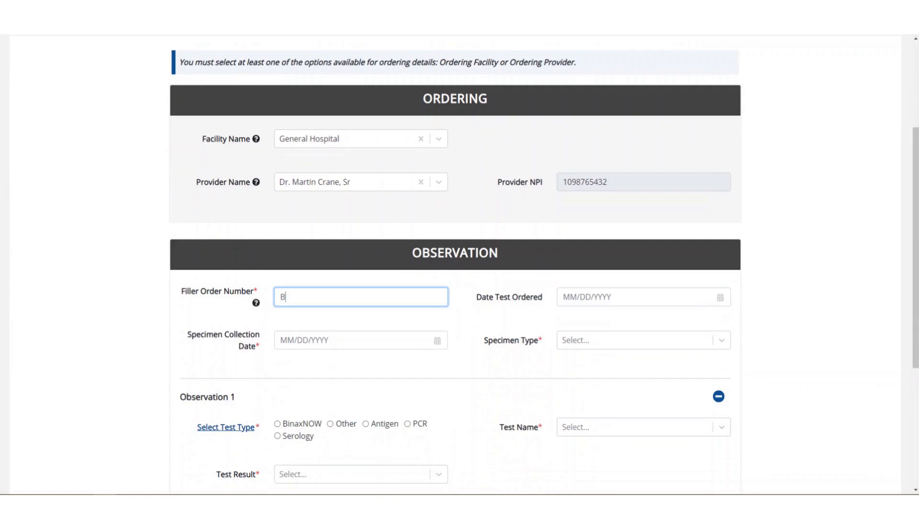
pyautogui.write('C')
pyautogui.press('BackSpace')
pyautogui.press('BackSpace')
pyautogui.write('EB20210524')
pyautogui.press('Tab')
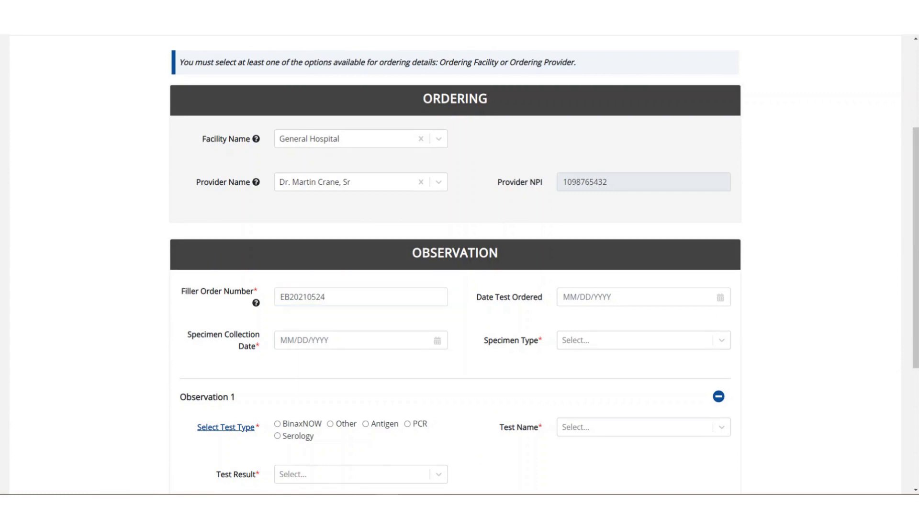
# Step: Set order date 05/20/2021, collection date 05/22/2021, and specimen type Anterior nares swab
pyautogui.click(632, 296)
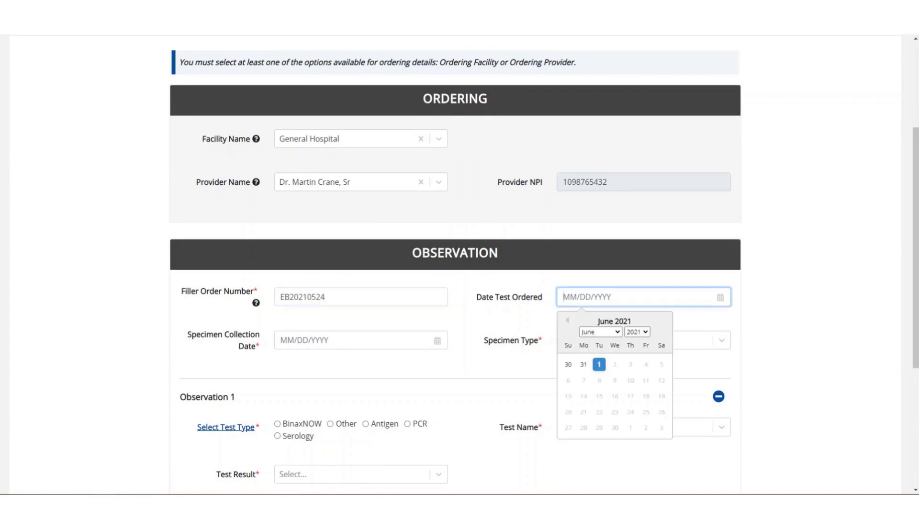
pyautogui.write('05202021')
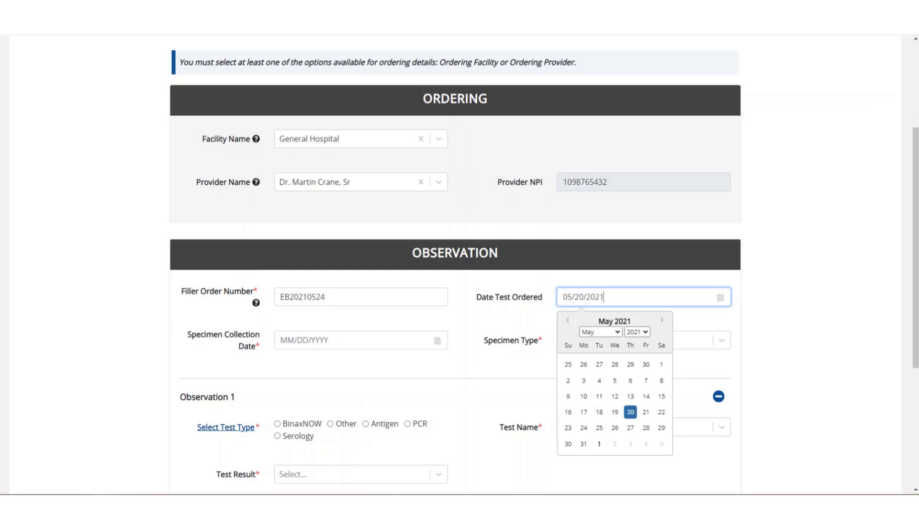
pyautogui.press('Tab')
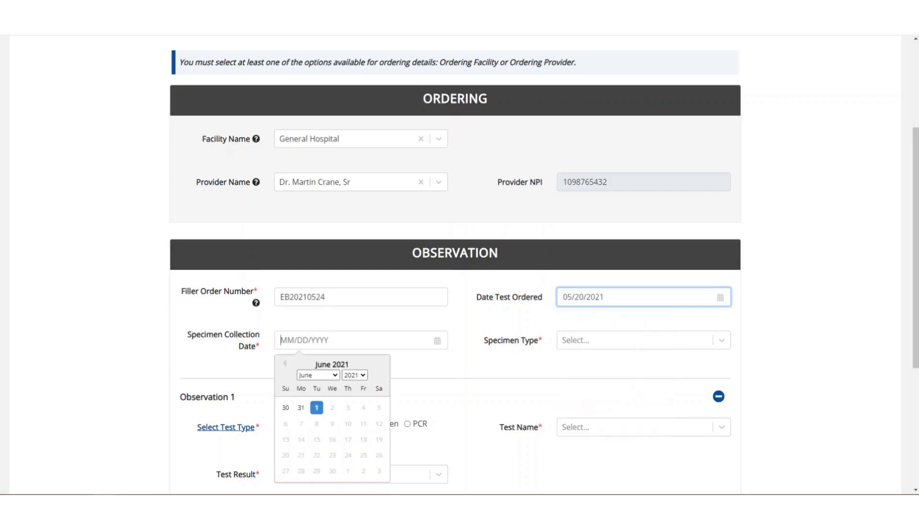
pyautogui.write('0')
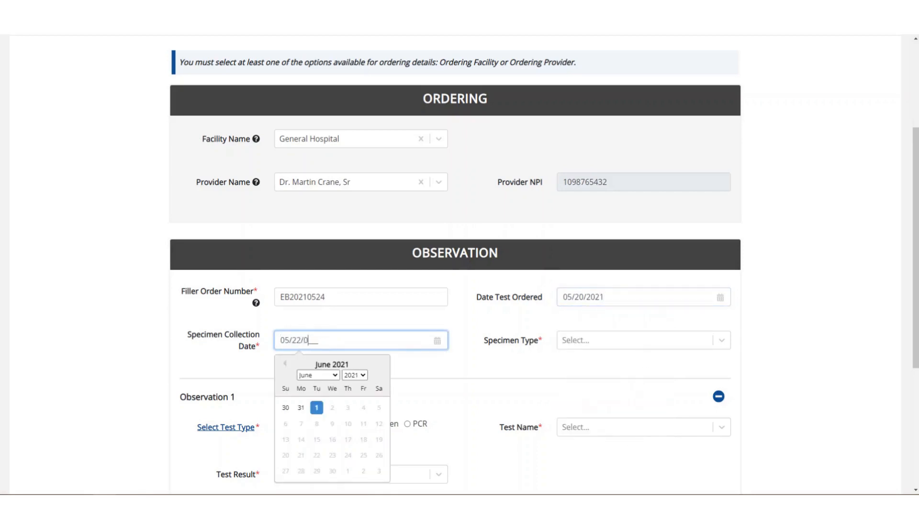
pyautogui.write('5220021')
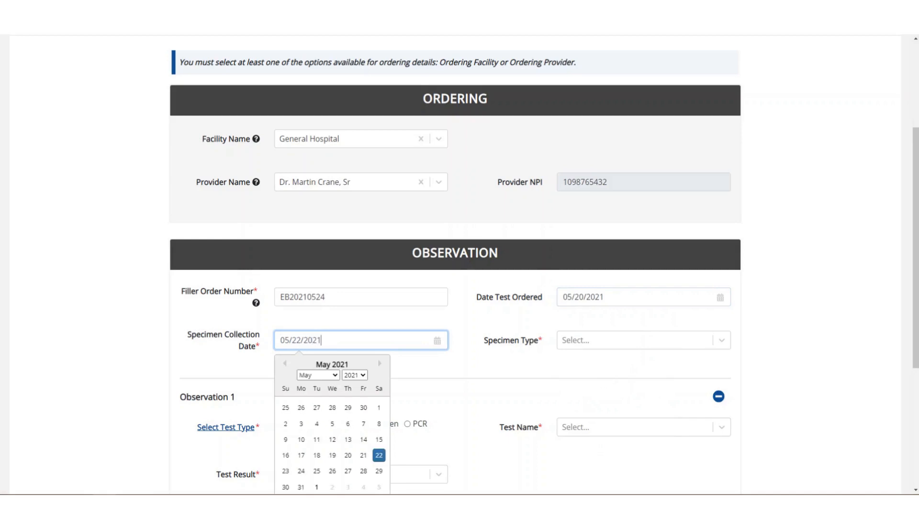
pyautogui.press('Tab')
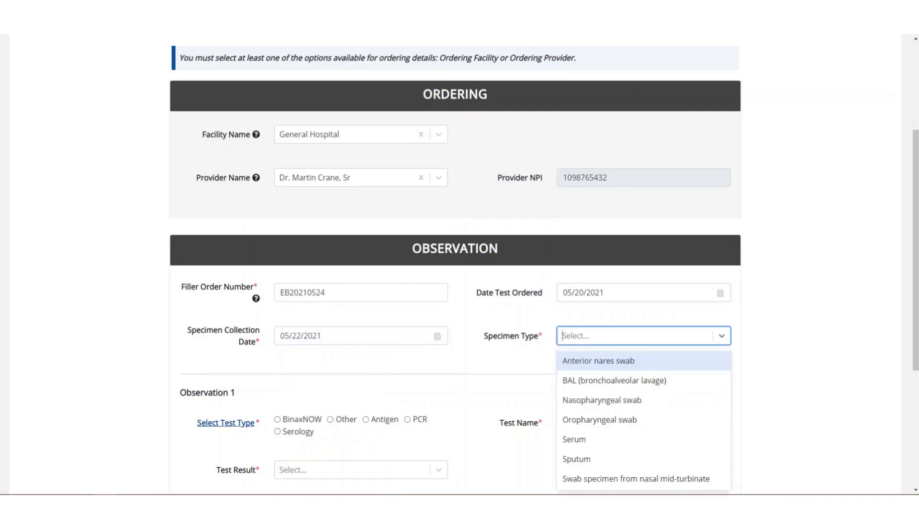
pyautogui.click(622, 361)
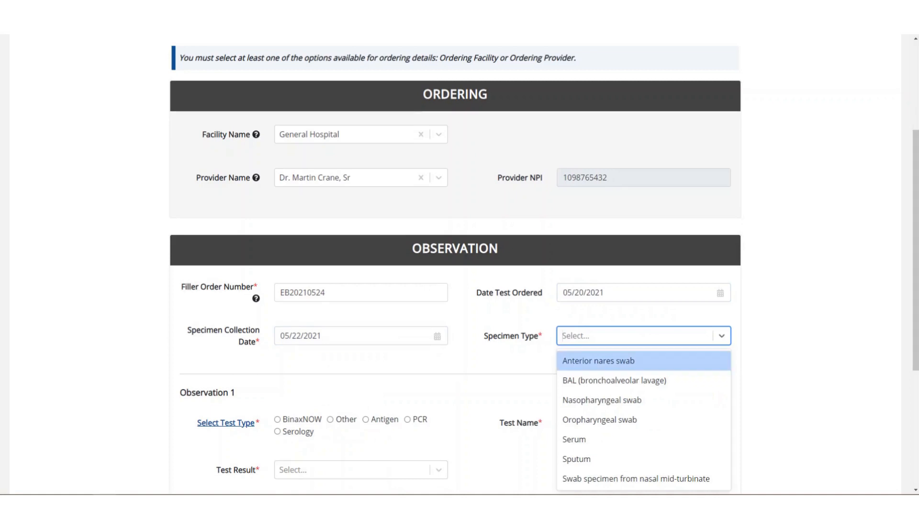
pyautogui.press('Return')
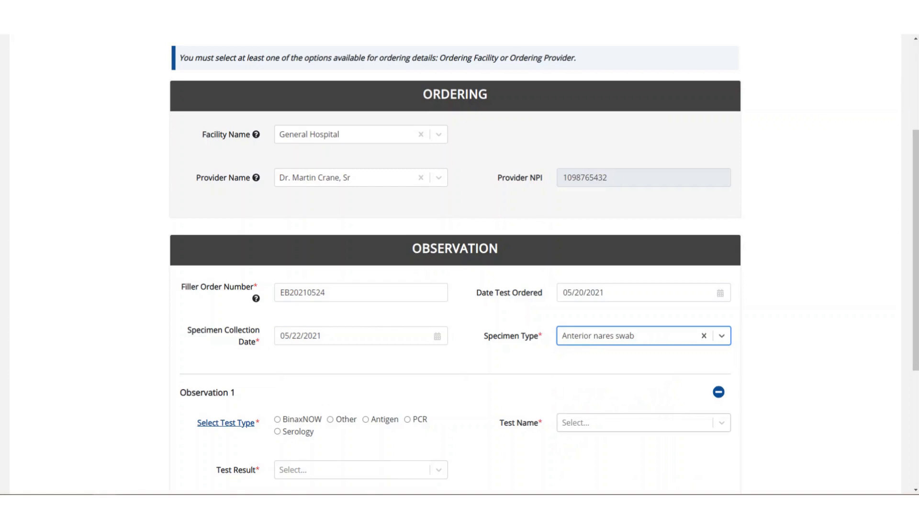
pyautogui.press('Tab')
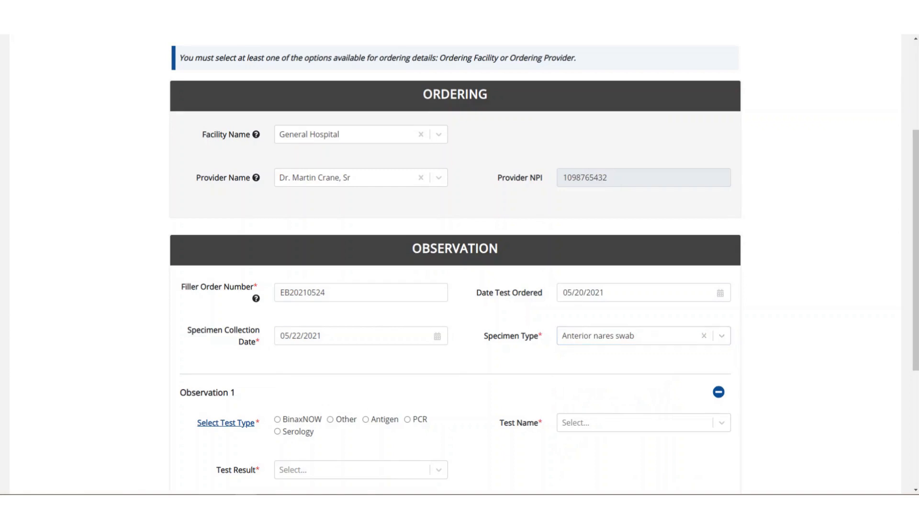
pyautogui.scroll(-1, 455, 264)
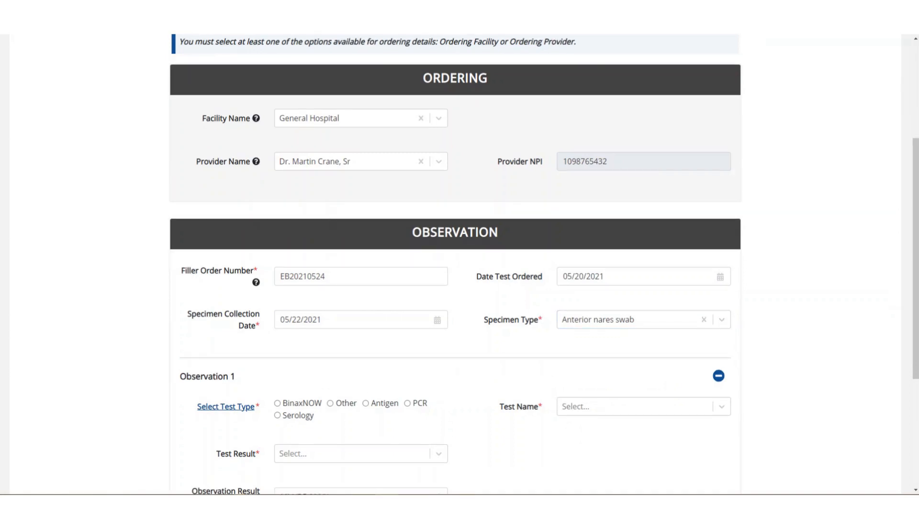
pyautogui.scroll(-3, 455, 265)
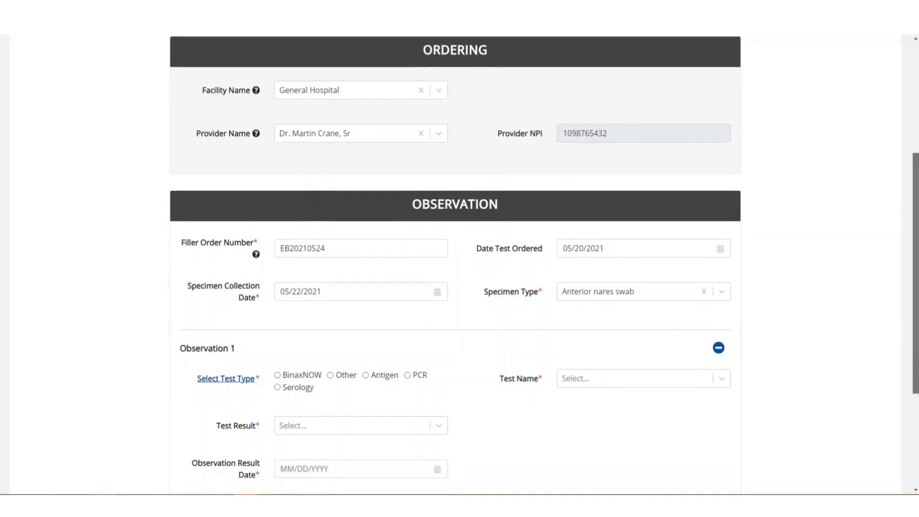
pyautogui.scroll(-3, 455, 264)
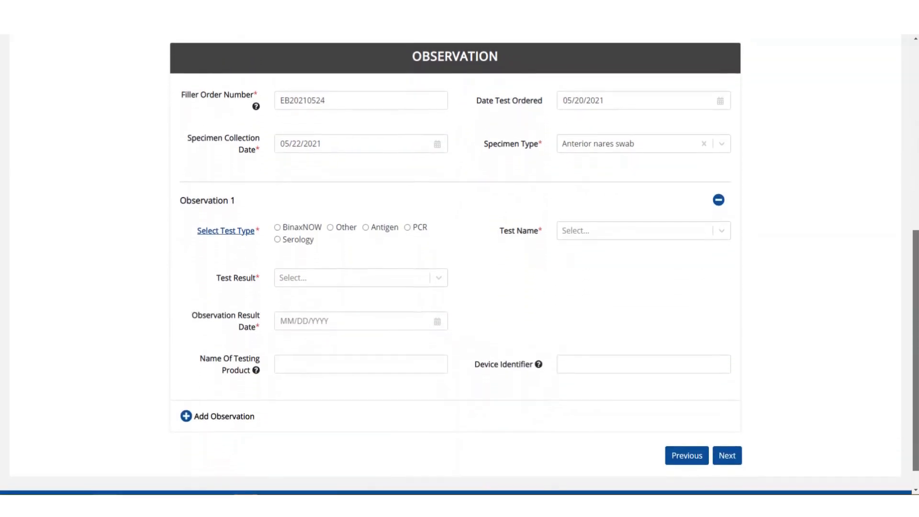
# Step: Filter the test catalog by type 'Antigen' and name 'SARS coronavirus', then close it
pyautogui.click(226, 244)
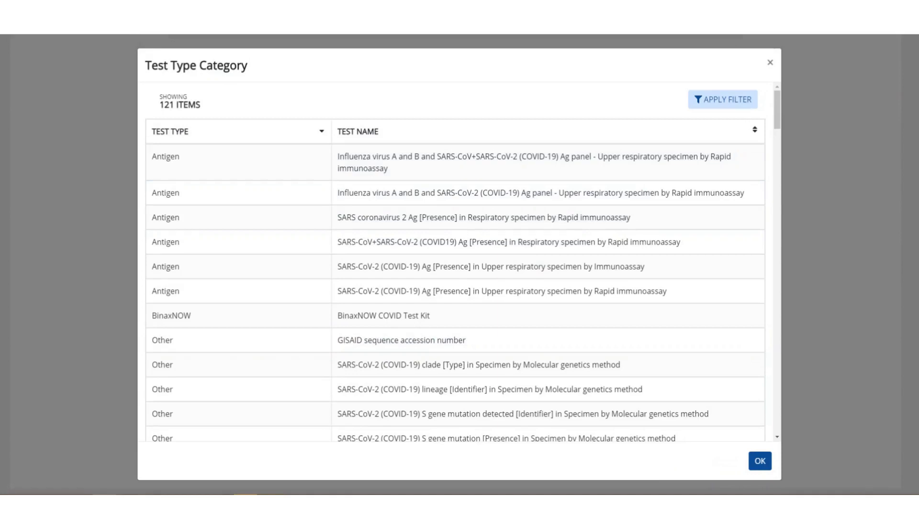
pyautogui.click(723, 99)
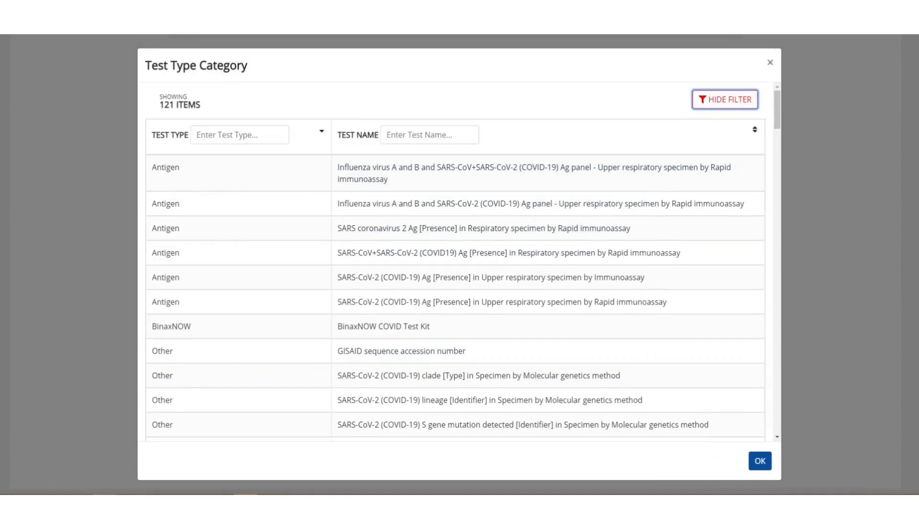
pyautogui.click(239, 135)
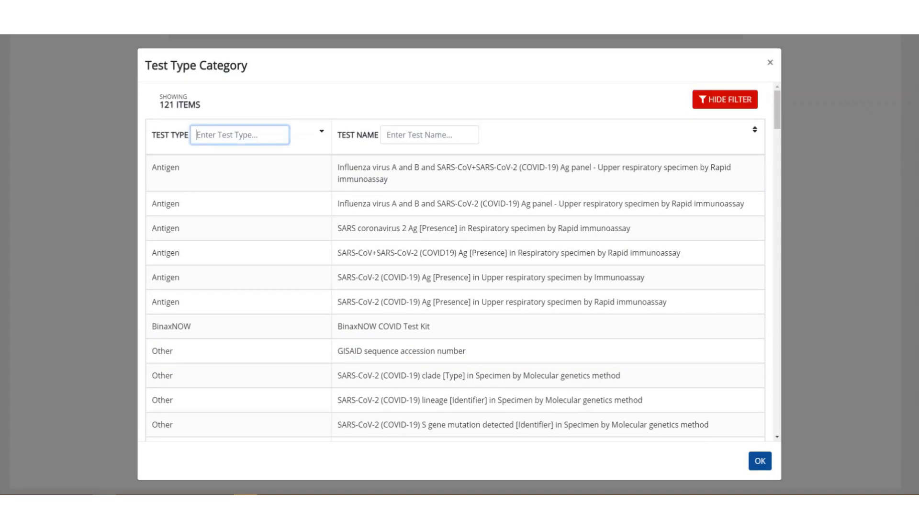
pyautogui.write('Antigen')
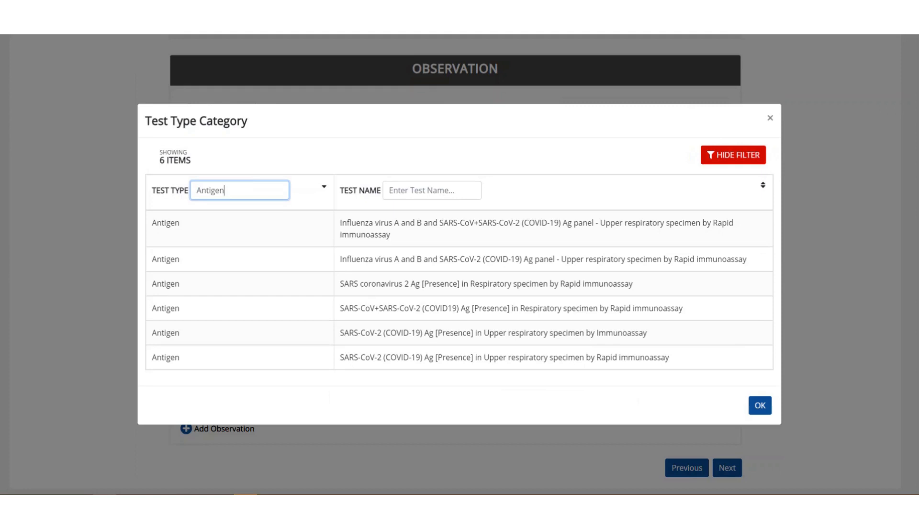
pyautogui.click(432, 190)
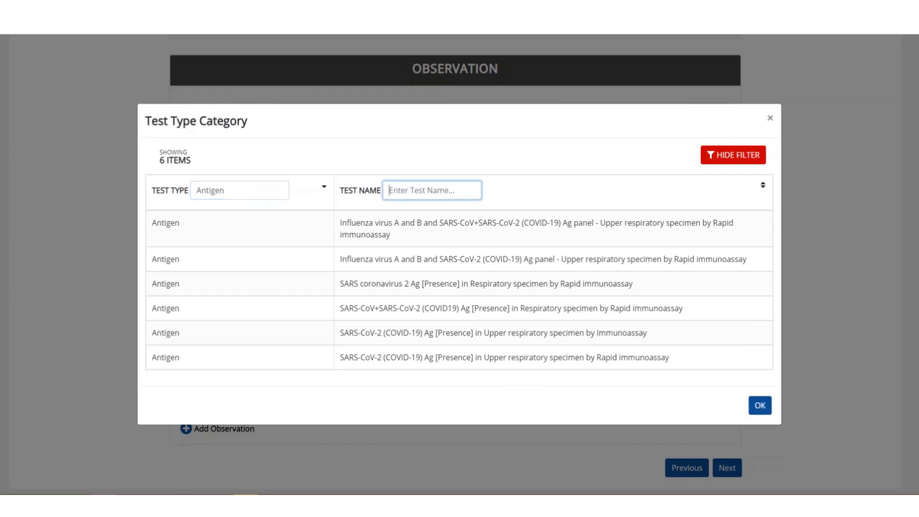
pyautogui.write('SARS coronavirus')
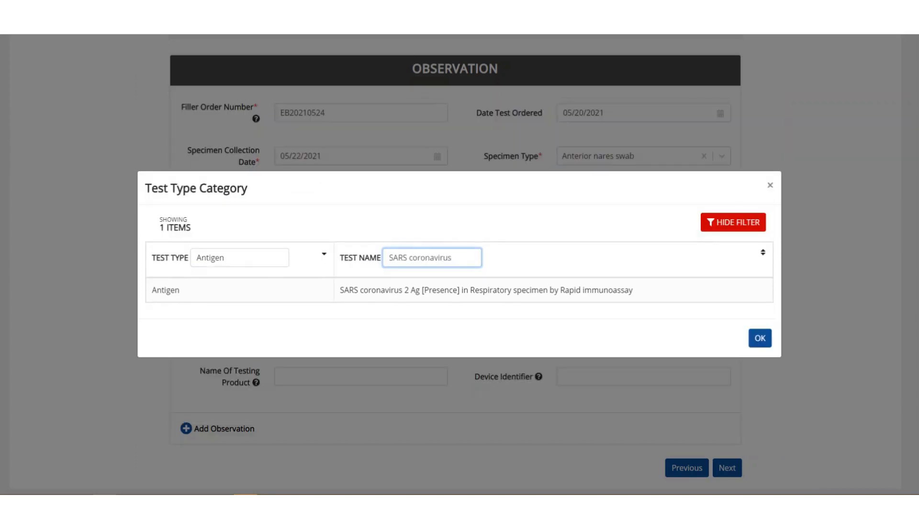
pyautogui.click(761, 338)
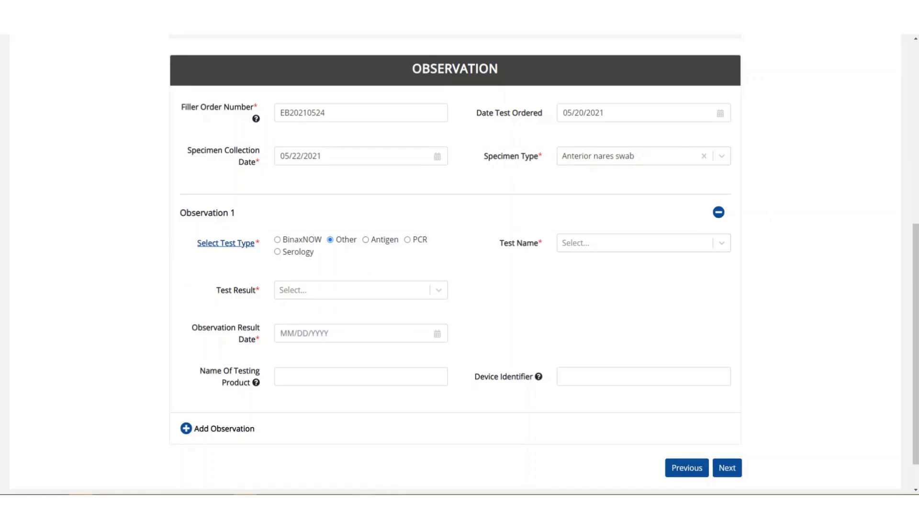
# Step: After browsing Antigen test names, set Observation 1's test type to BinaxNOW (BinaxNOW COVID Test Kit)
pyautogui.click(366, 240)
pyautogui.click(721, 243)
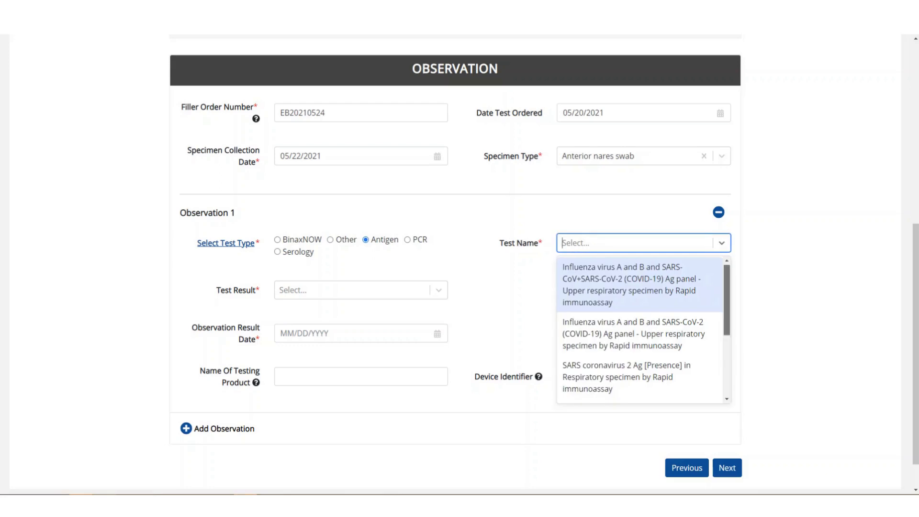
pyautogui.scroll(-3, 641, 330)
pyautogui.scroll(-2, 642, 330)
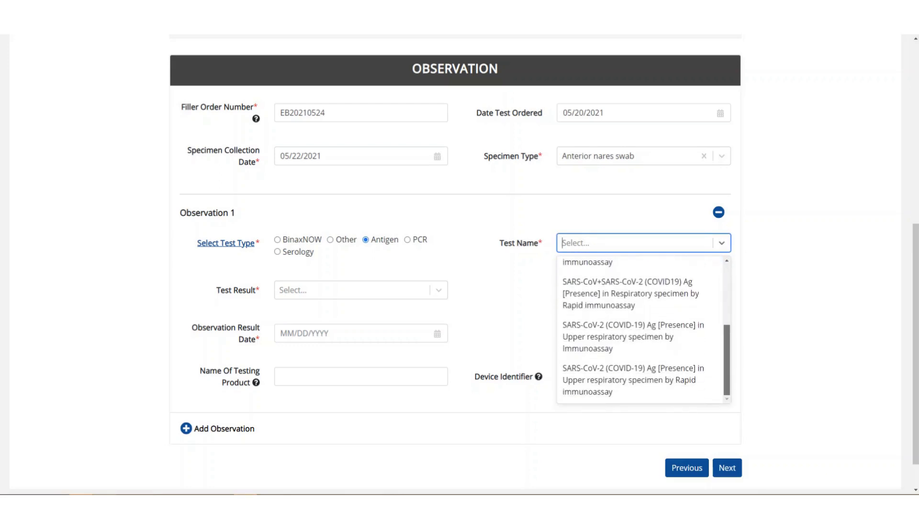
pyautogui.scroll(5, 642, 331)
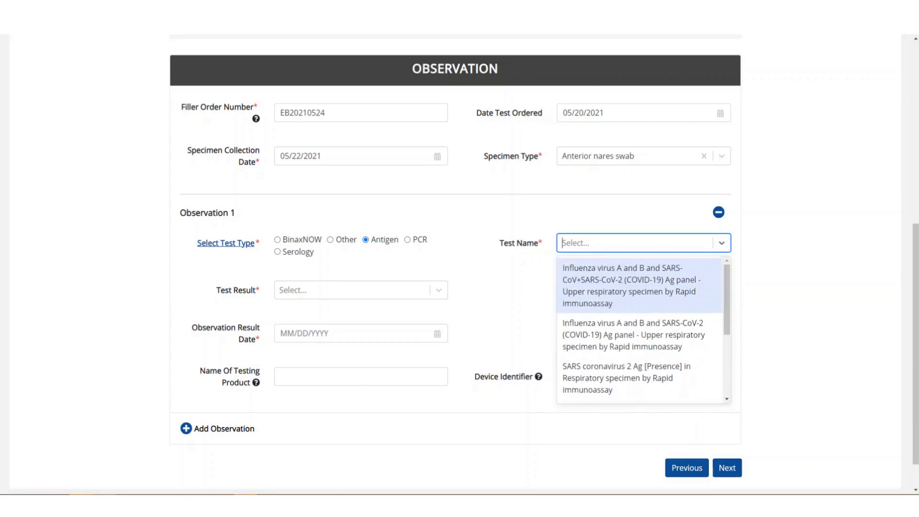
pyautogui.press('Escape')
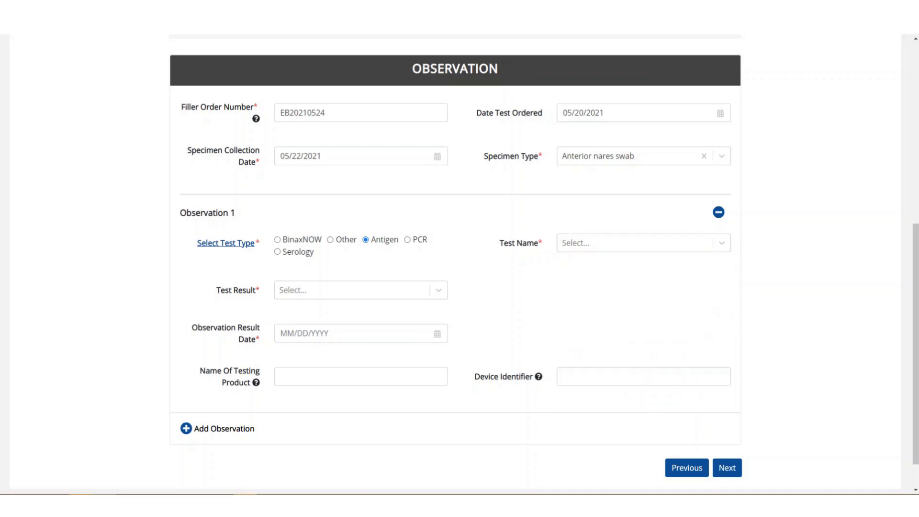
pyautogui.click(278, 240)
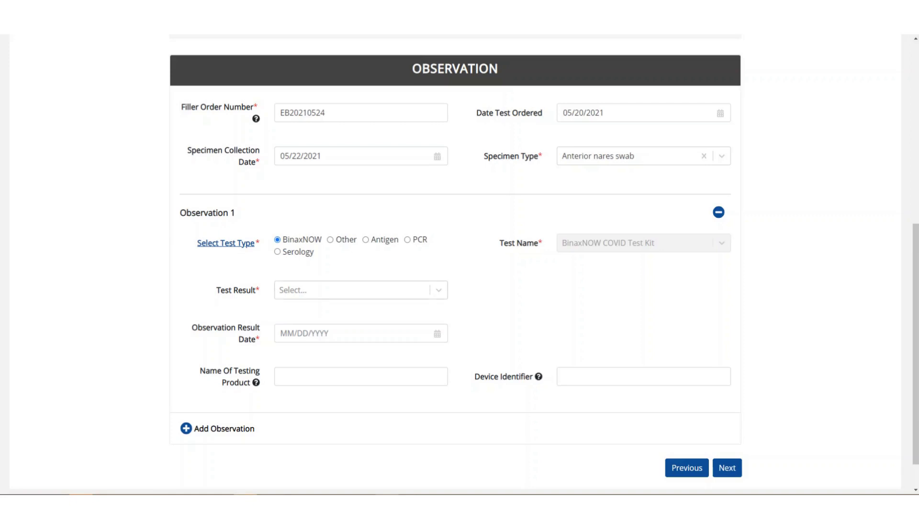
# Step: Set Observation 1's Test Result to Other, reason 'Undetected', result date 05/21/2021
pyautogui.click(361, 290)
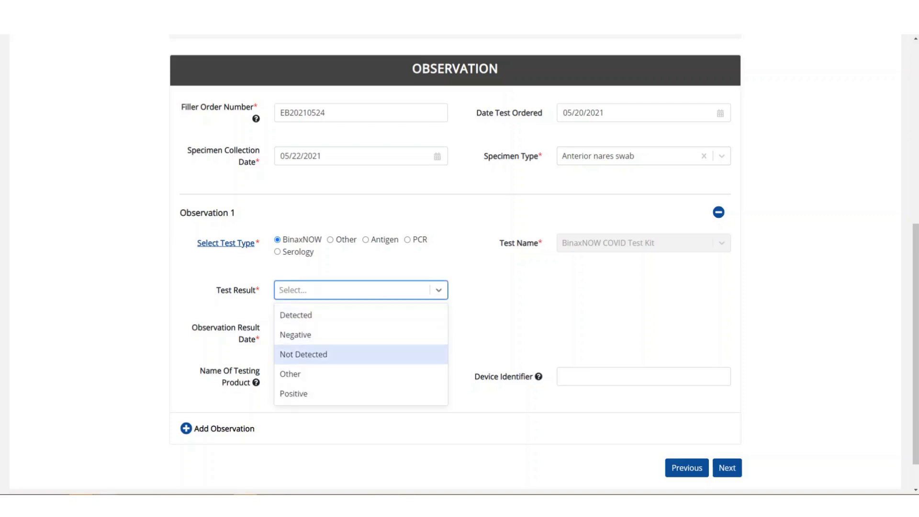
pyautogui.press('Down')
pyautogui.press('Return')
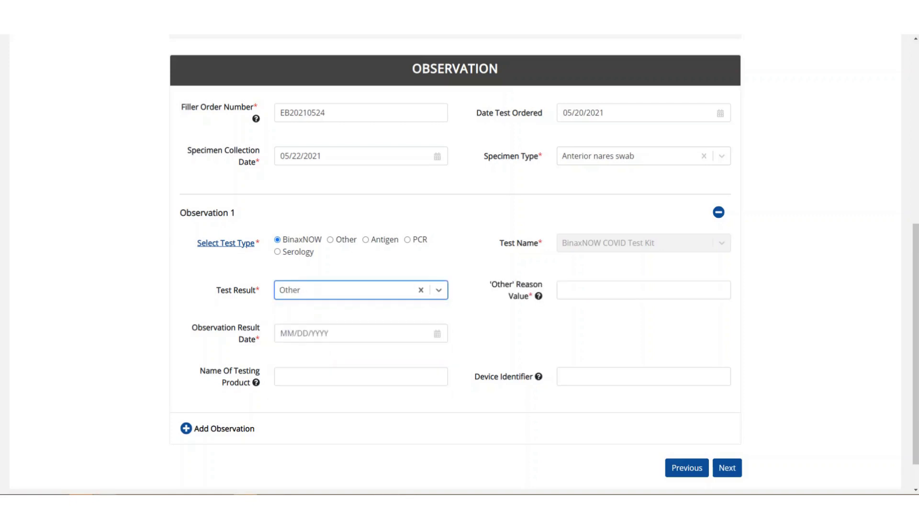
pyautogui.moveTo(538, 296)
pyautogui.click(563, 290)
pyautogui.write('Un')
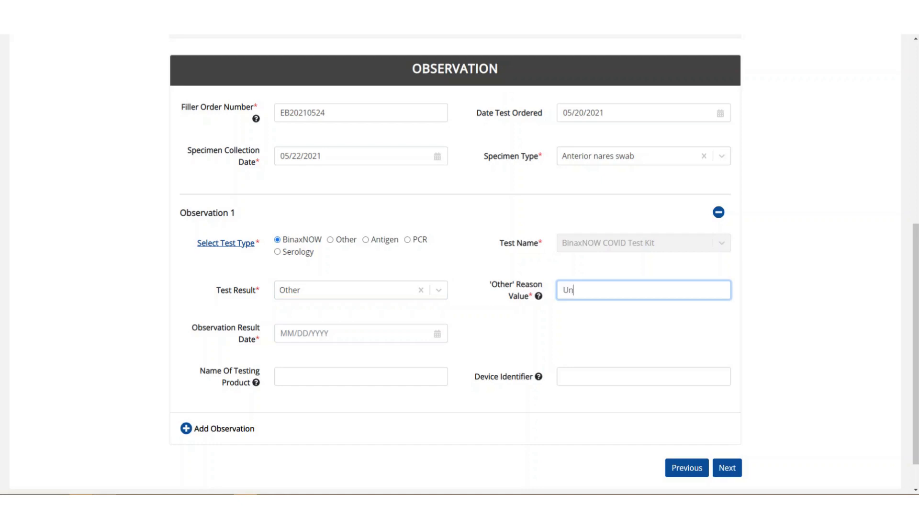
pyautogui.write('detected')
pyautogui.press('Tab')
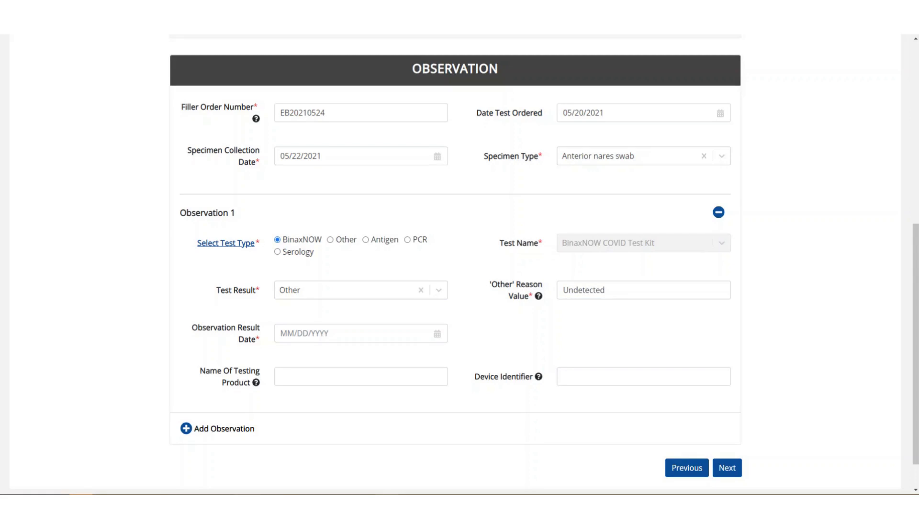
pyautogui.press('Tab')
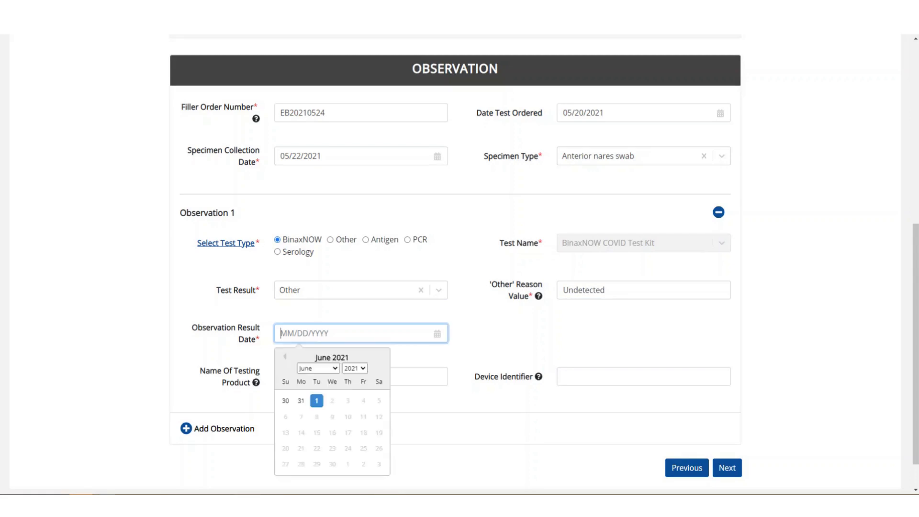
pyautogui.write('05/21/2021')
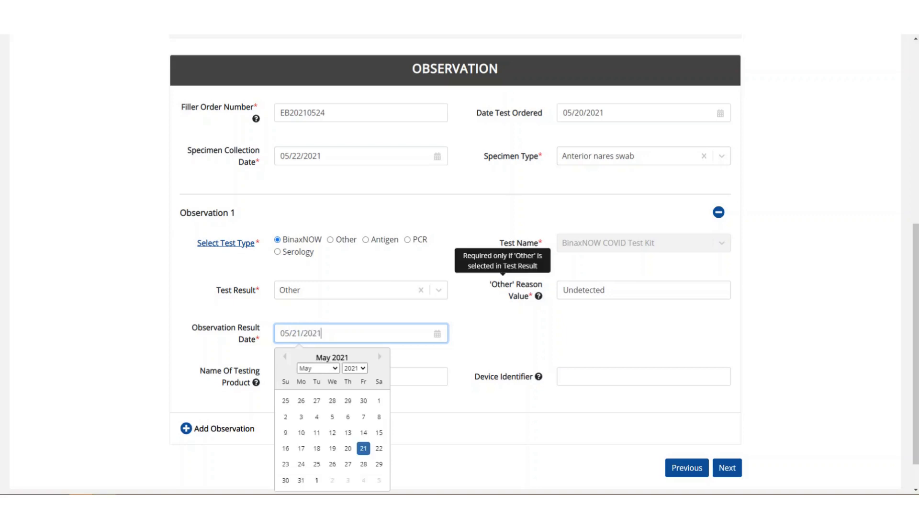
pyautogui.click(541, 330)
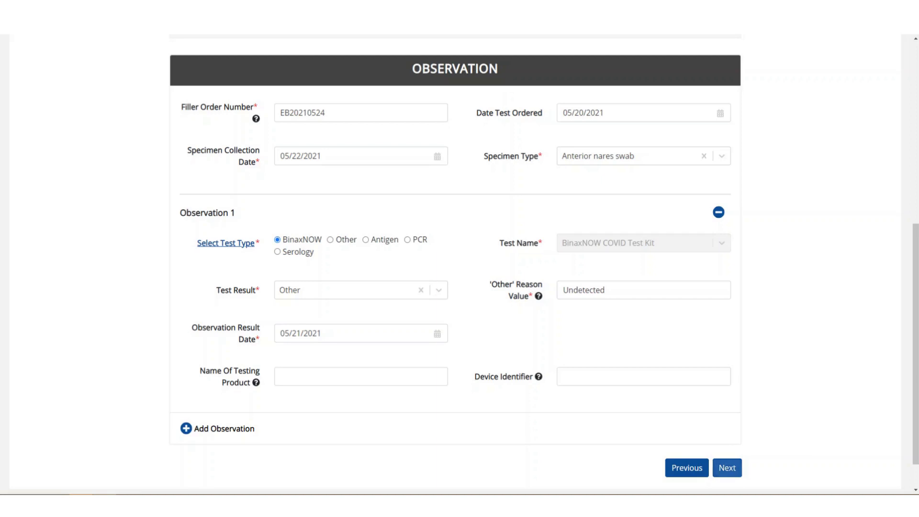
# Step: Dismiss the invalid-date error and change the Specimen Collection Date to 05/21/2021
pyautogui.click(728, 468)
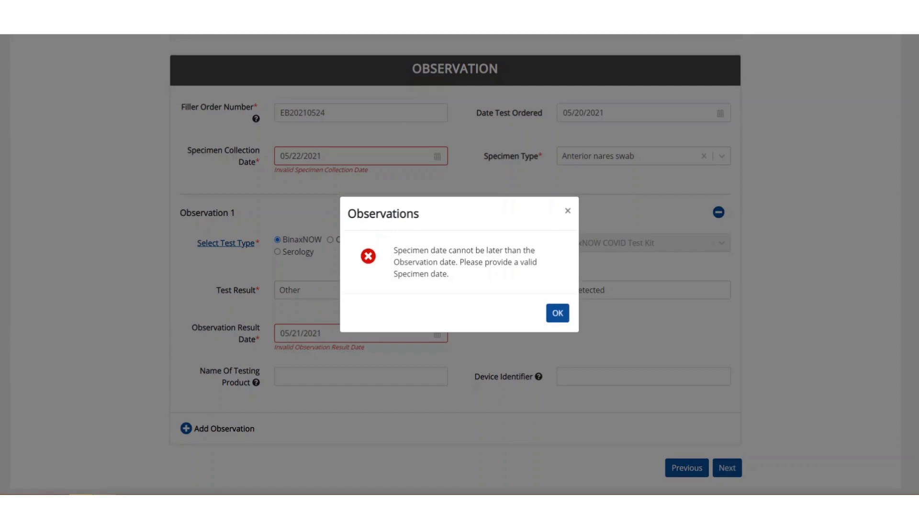
pyautogui.click(558, 313)
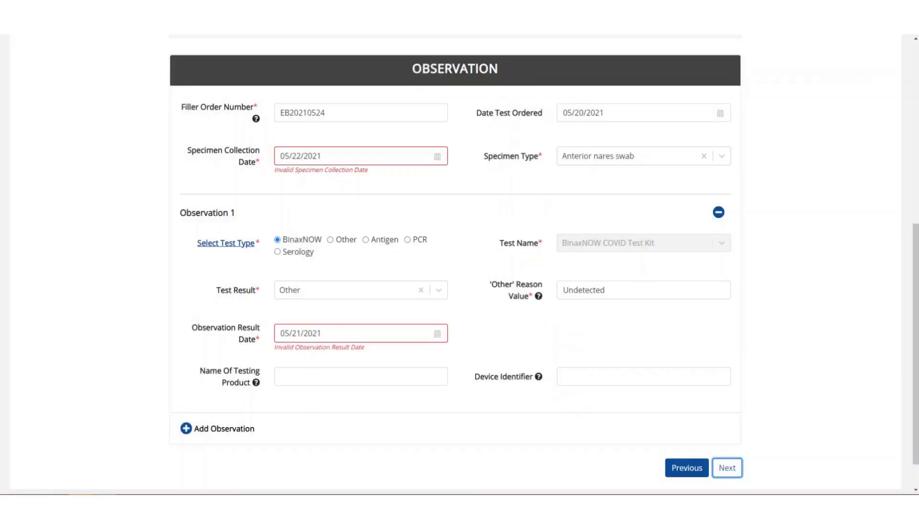
pyautogui.click(301, 156)
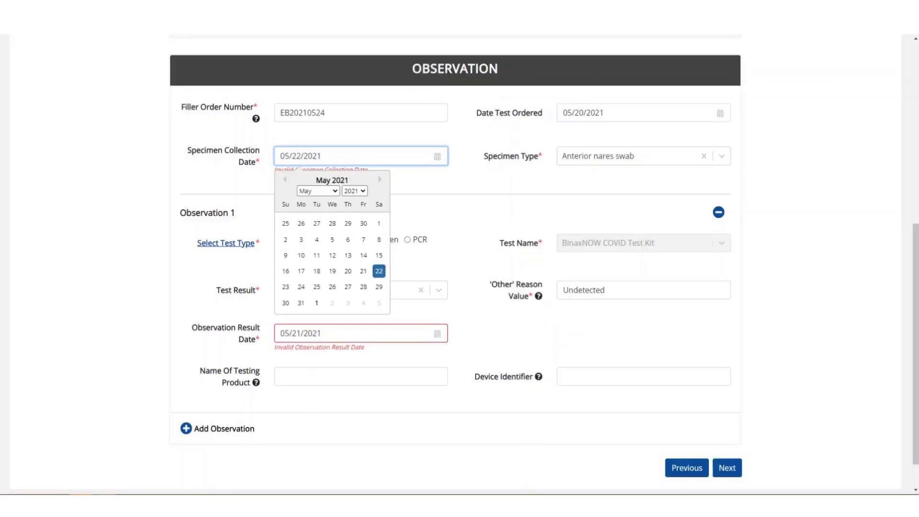
pyautogui.press('BackSpace')
pyautogui.write('1')
pyautogui.press('Tab')
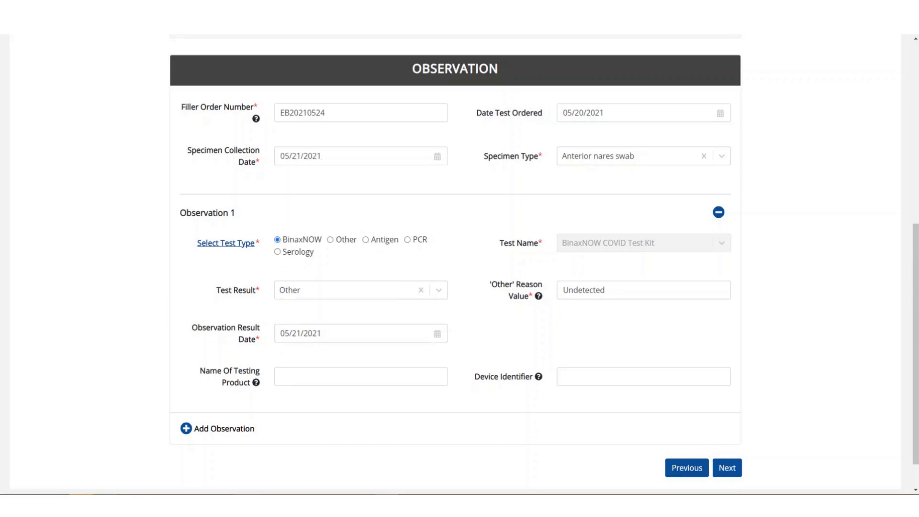
pyautogui.moveTo(256, 383)
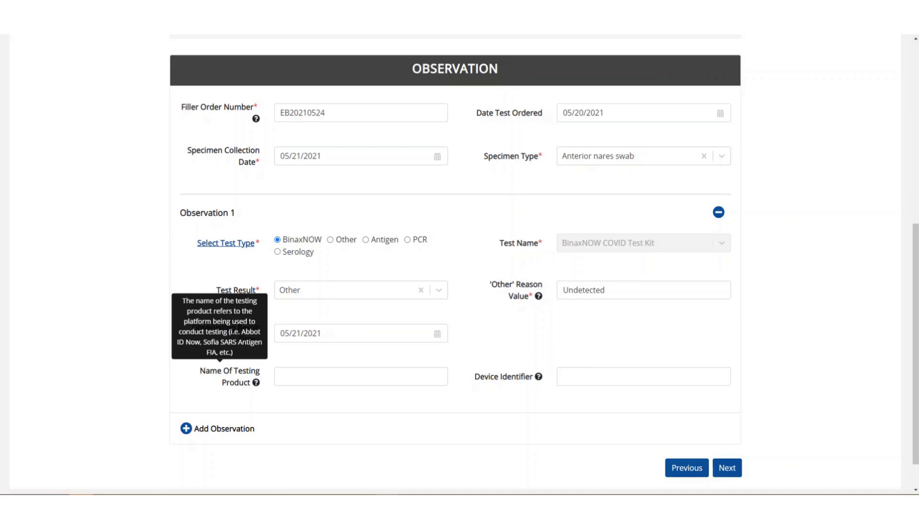
pyautogui.click(280, 376)
pyautogui.write('Bin')
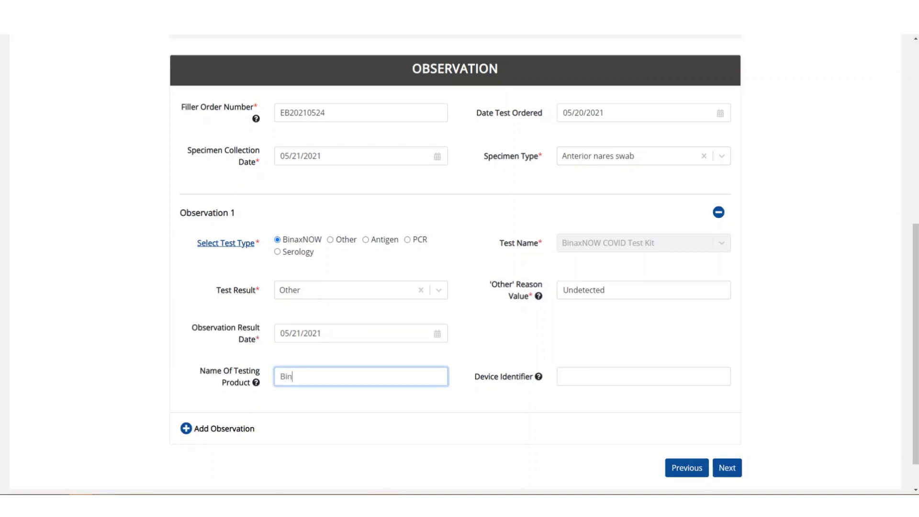
pyautogui.write('axNOW')
pyautogui.moveTo(538, 376)
pyautogui.click(594, 376)
pyautogui.write('SN0001')
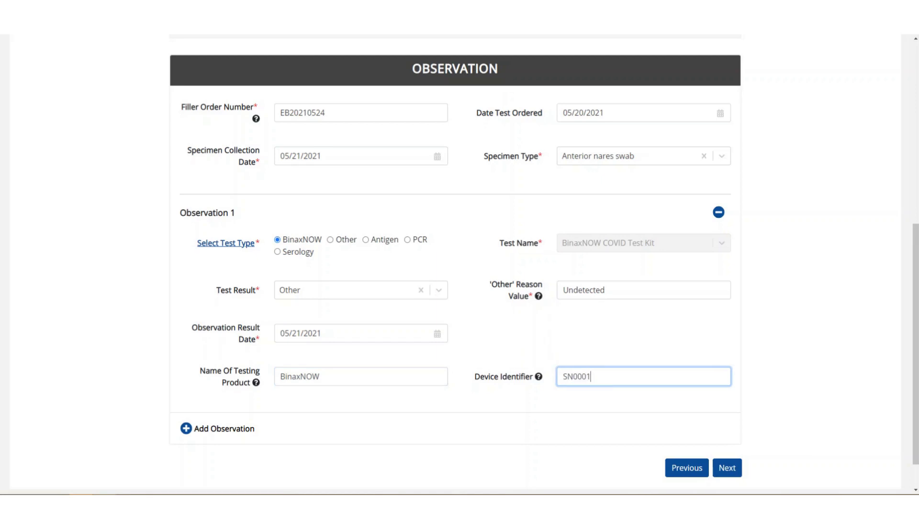
pyautogui.write('234-444')
pyautogui.moveTo(538, 376)
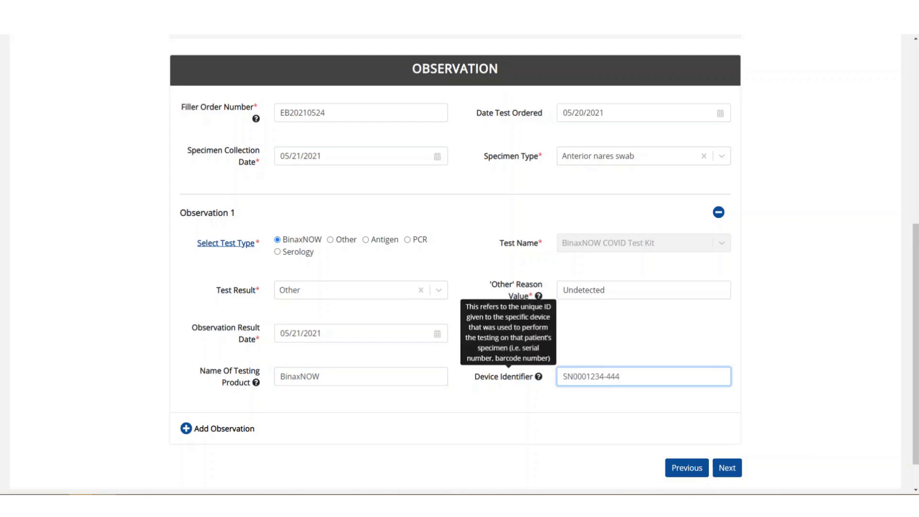
pyautogui.scroll(-1, 460, 263)
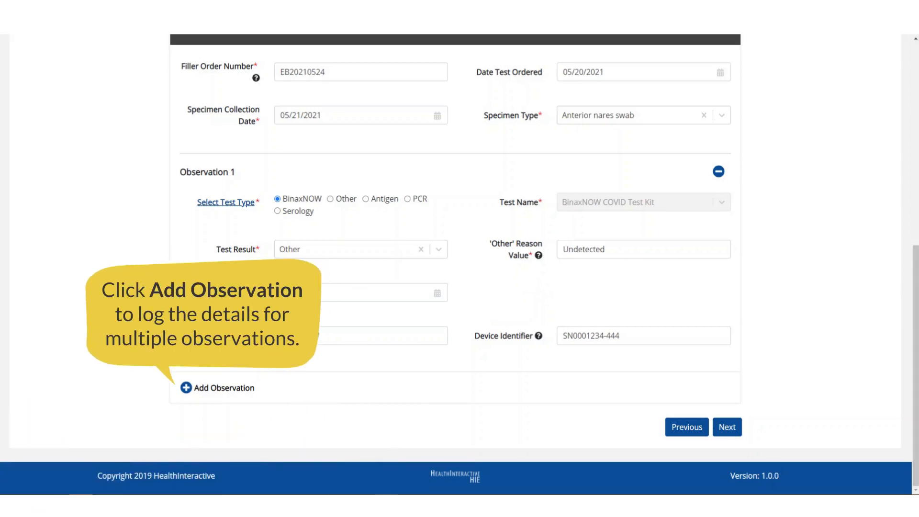
# Step: Add a second observation with test type BinaxNOW, result Positive, dated 05/22/2021
pyautogui.click(186, 388)
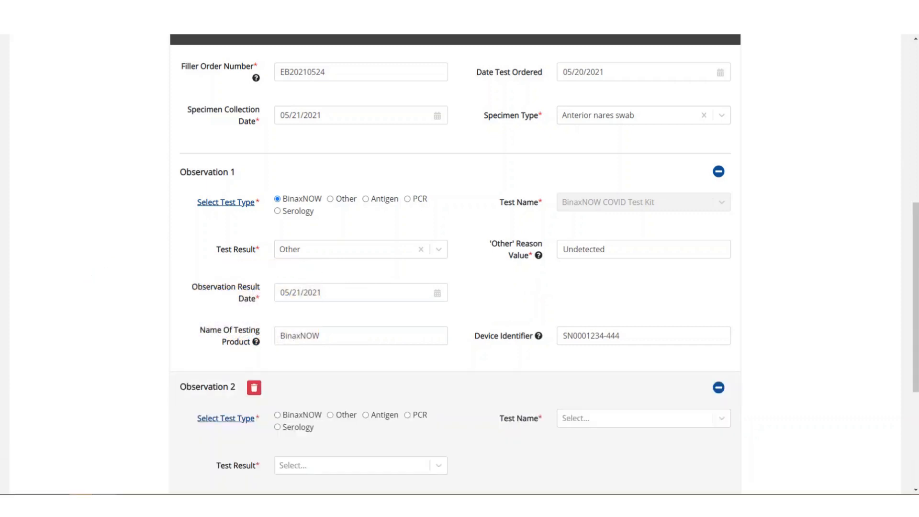
pyautogui.scroll(-3, 455, 263)
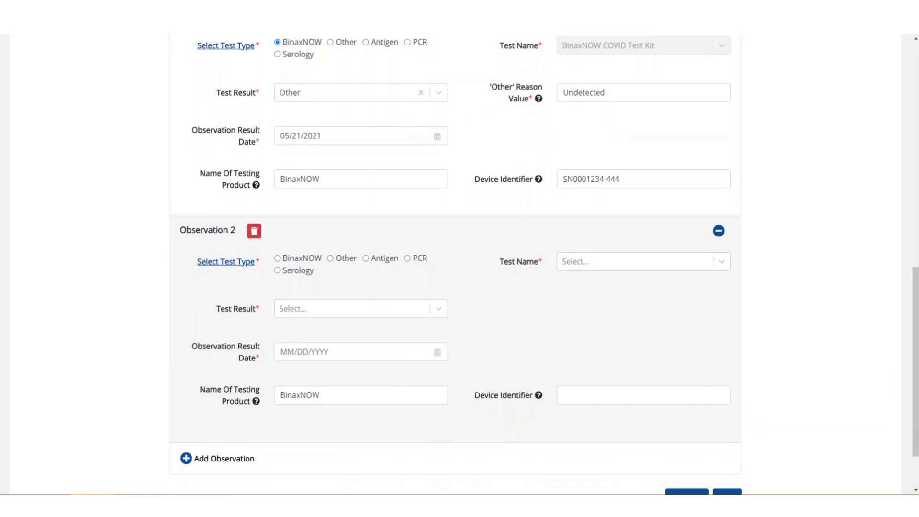
pyautogui.click(278, 259)
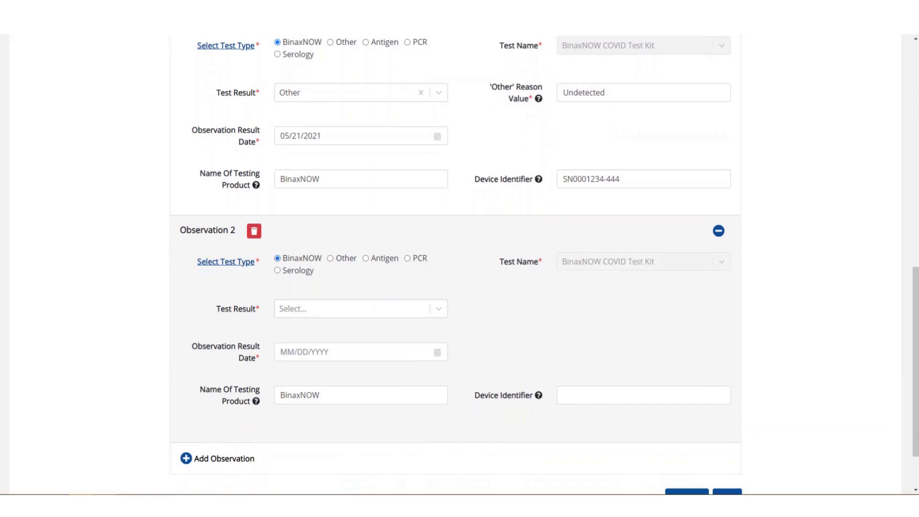
pyautogui.click(361, 309)
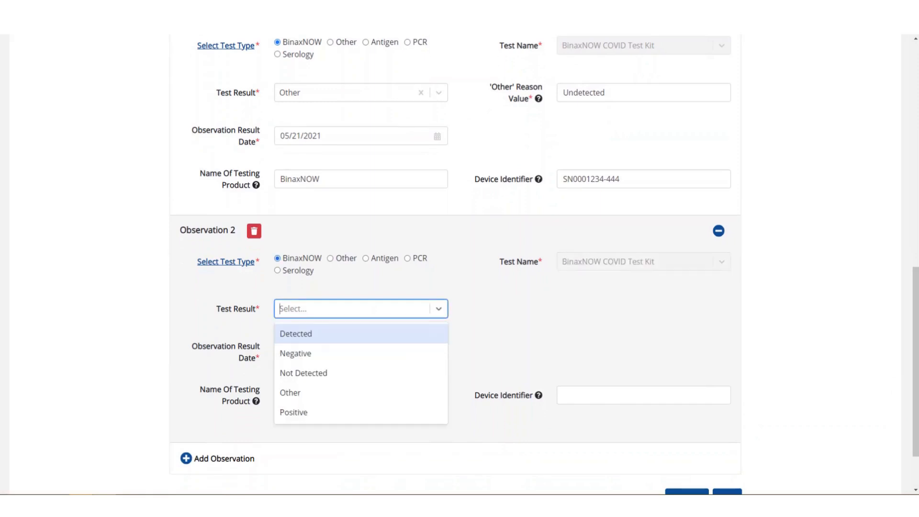
pyautogui.click(361, 413)
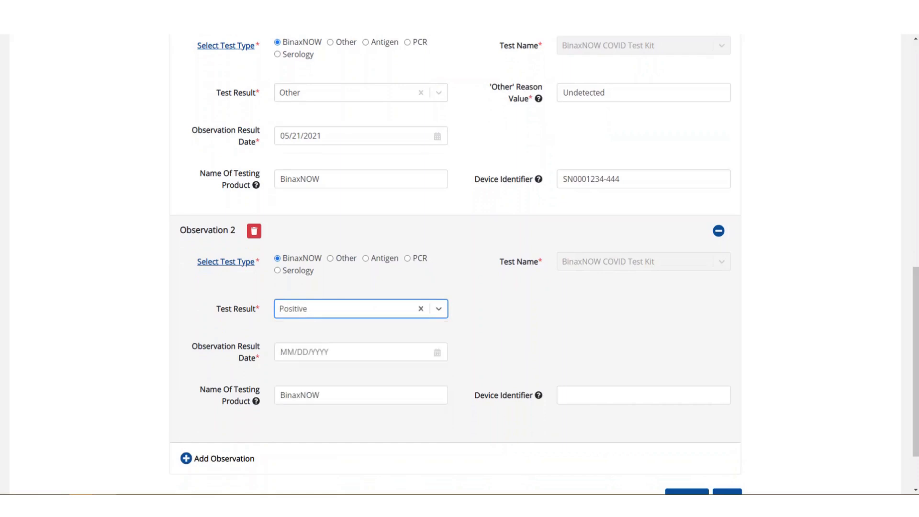
pyautogui.press('Tab')
pyautogui.write('05/')
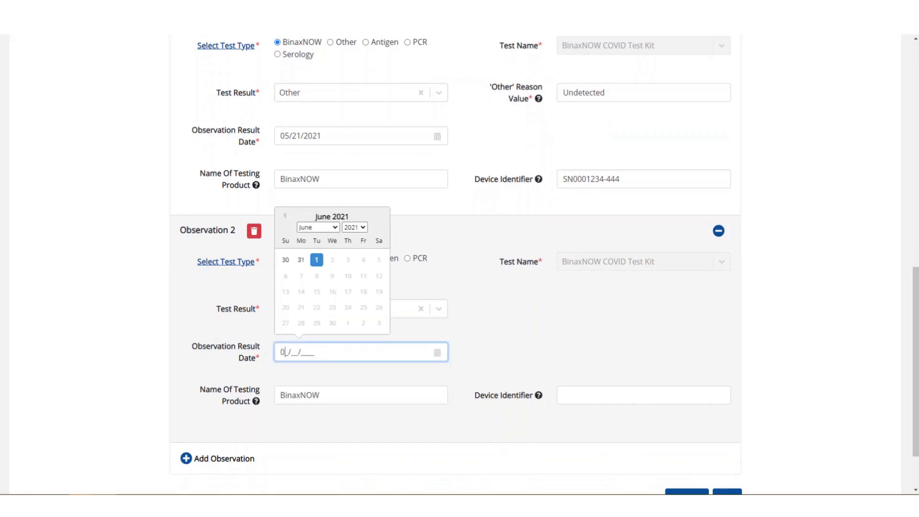
pyautogui.write('22/2021')
pyautogui.press('Tab')
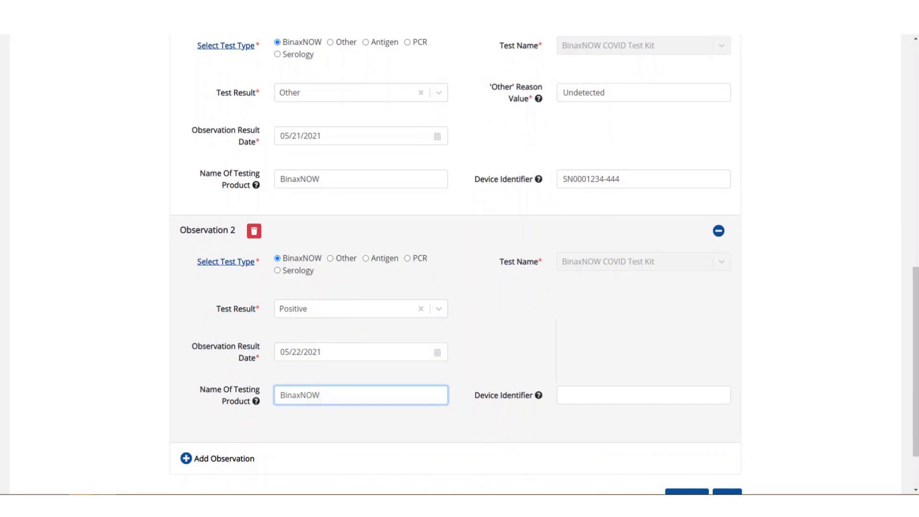
pyautogui.click(618, 396)
pyautogui.write('SN000')
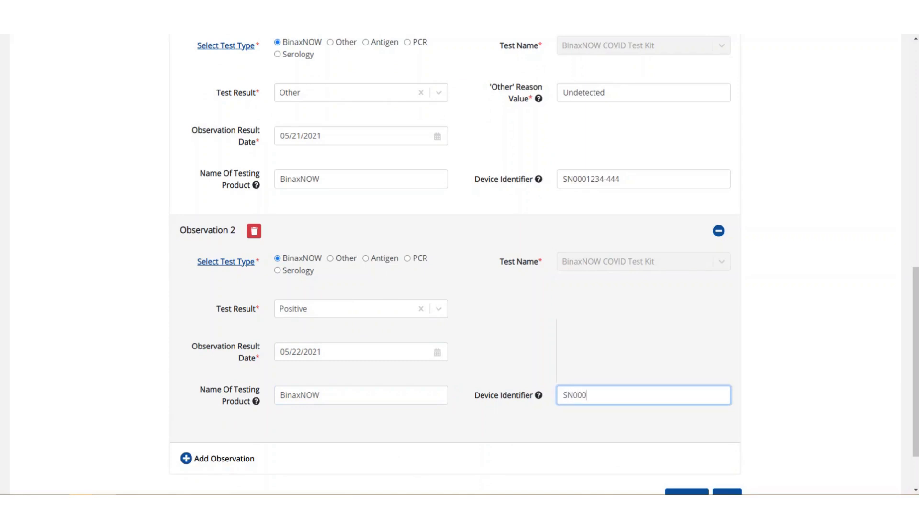
pyautogui.write('0222-4321')
pyautogui.press('Tab')
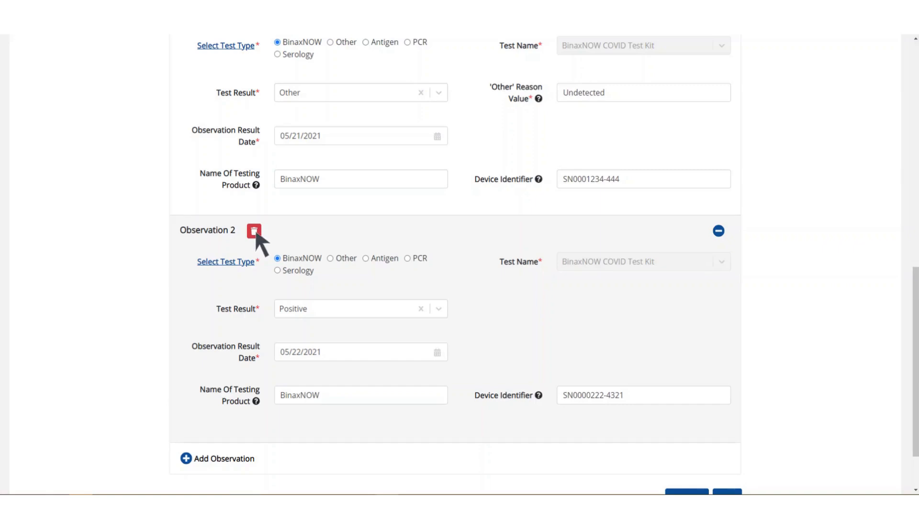
pyautogui.click(718, 231)
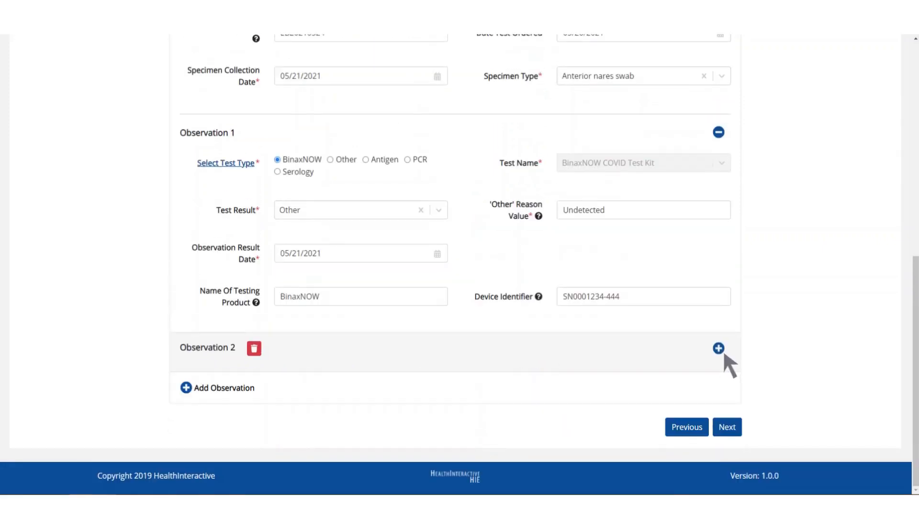
pyautogui.click(719, 348)
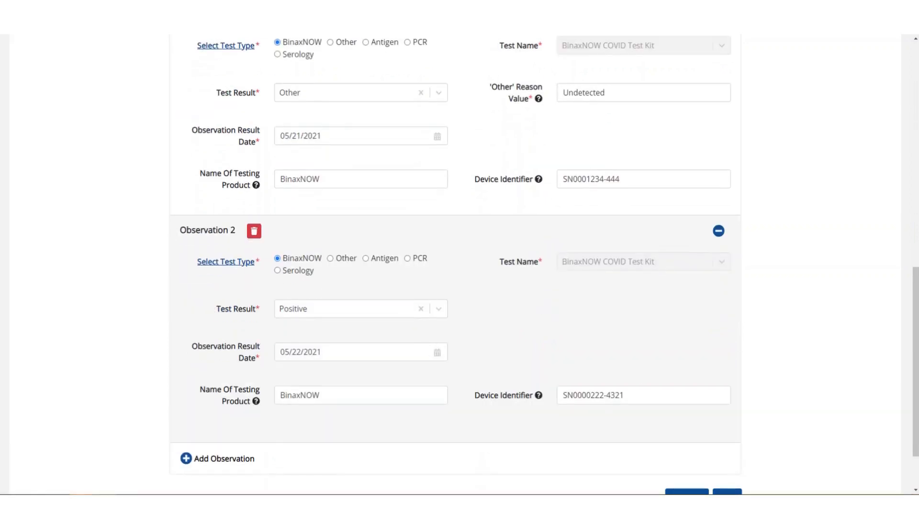
pyautogui.scroll(-1, 459, 264)
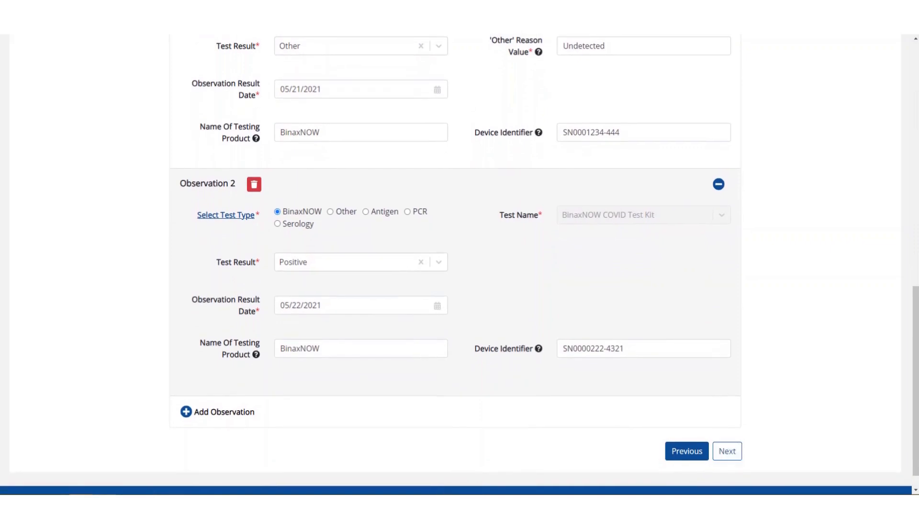
# Step: Advance to the Ask On Order Entry step and answer No for First Test
pyautogui.click(727, 451)
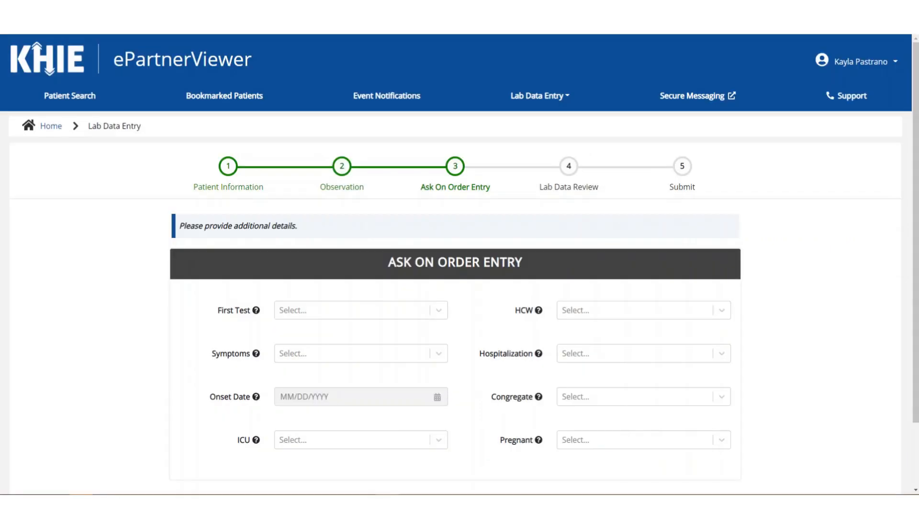
pyautogui.scroll(-1, 460, 264)
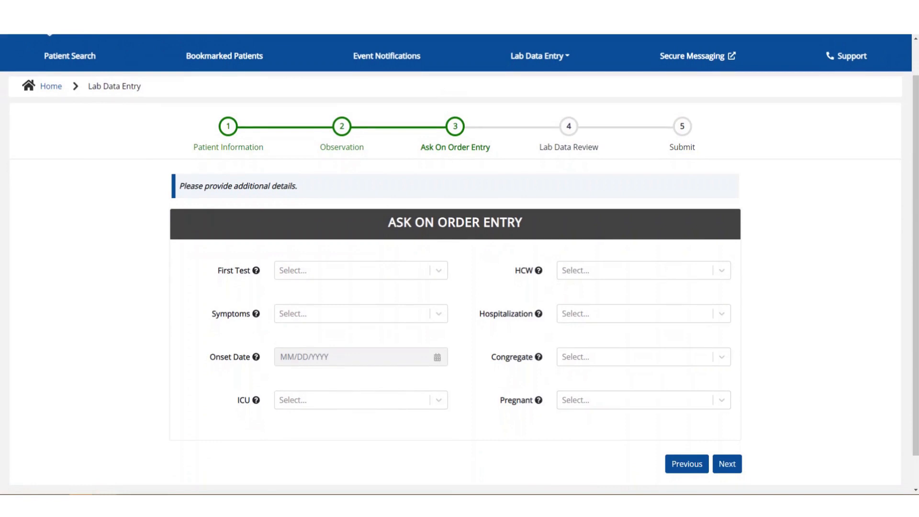
pyautogui.moveTo(256, 270)
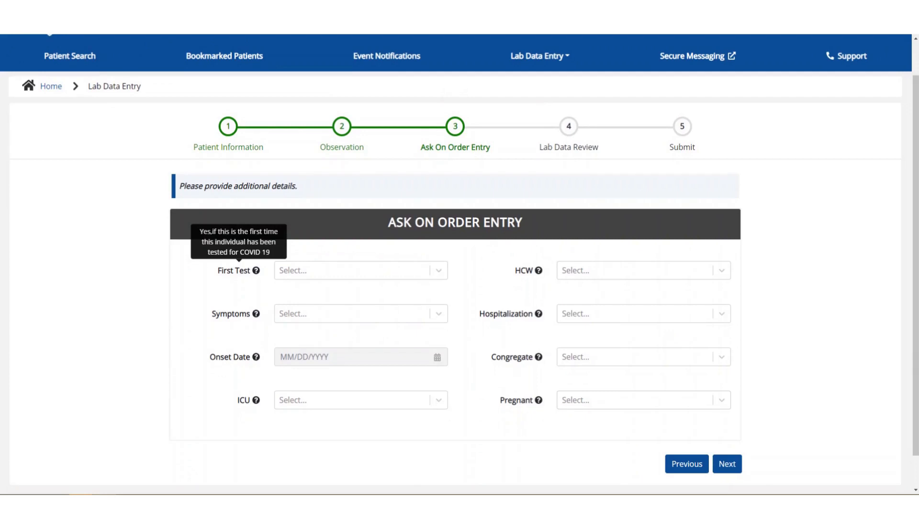
pyautogui.click(361, 270)
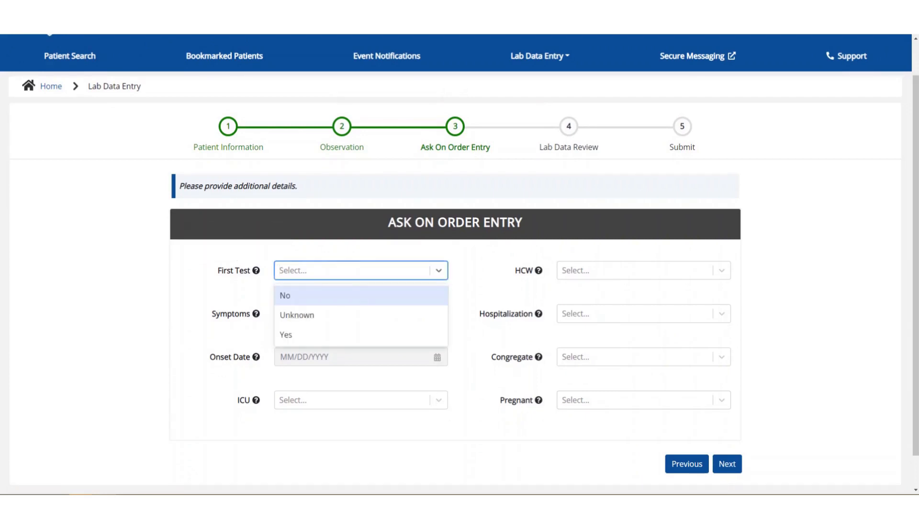
pyautogui.press('Return')
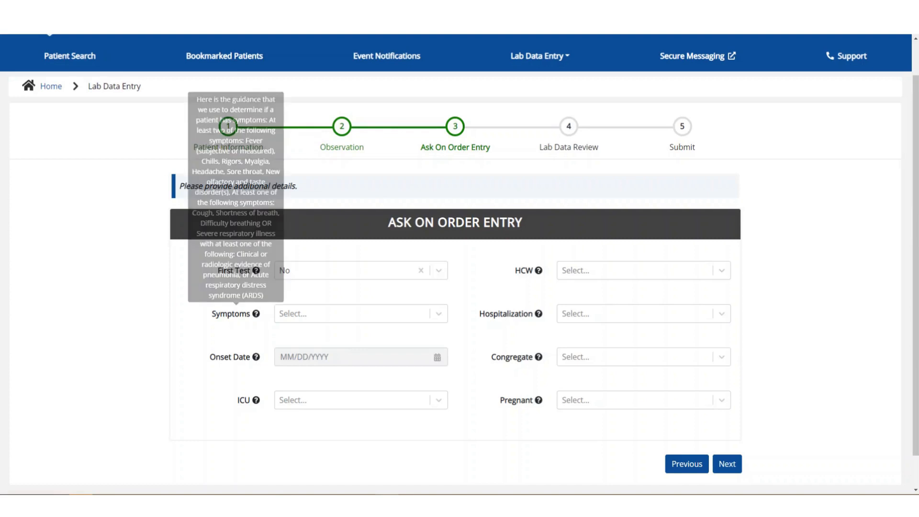
# Step: Answer No for Symptoms, replacing an accidental Yes
pyautogui.click(361, 314)
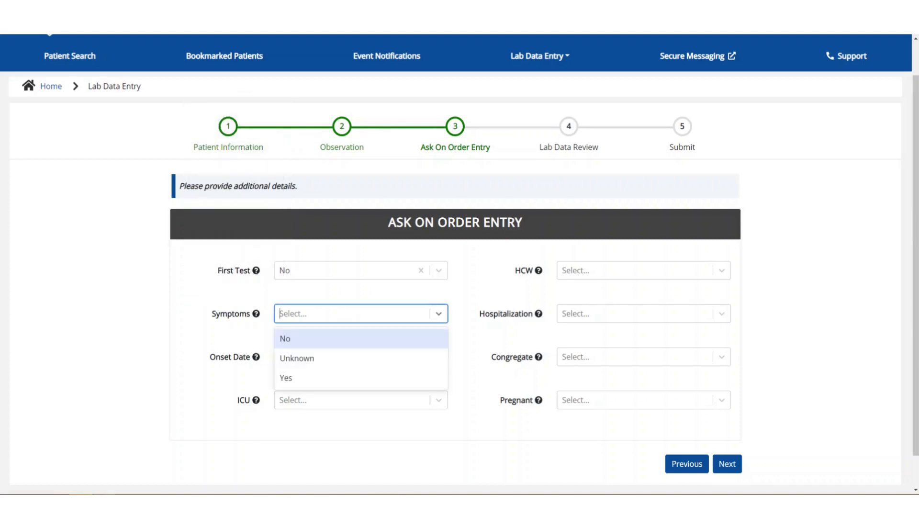
pyautogui.moveTo(257, 313)
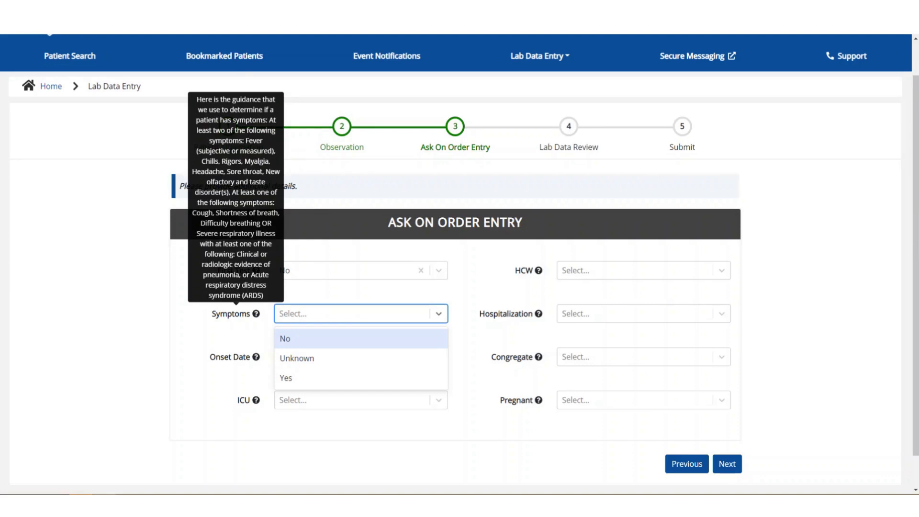
pyautogui.click(307, 378)
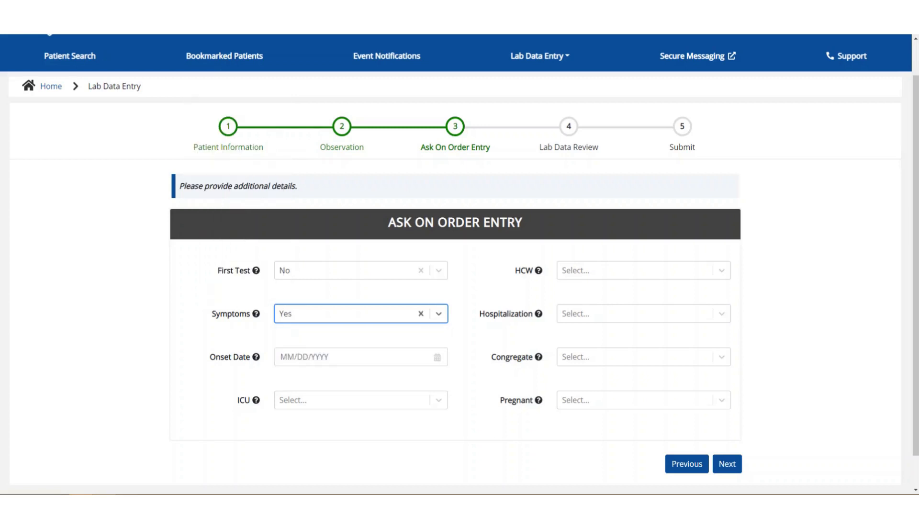
pyautogui.moveTo(256, 356)
pyautogui.click(421, 314)
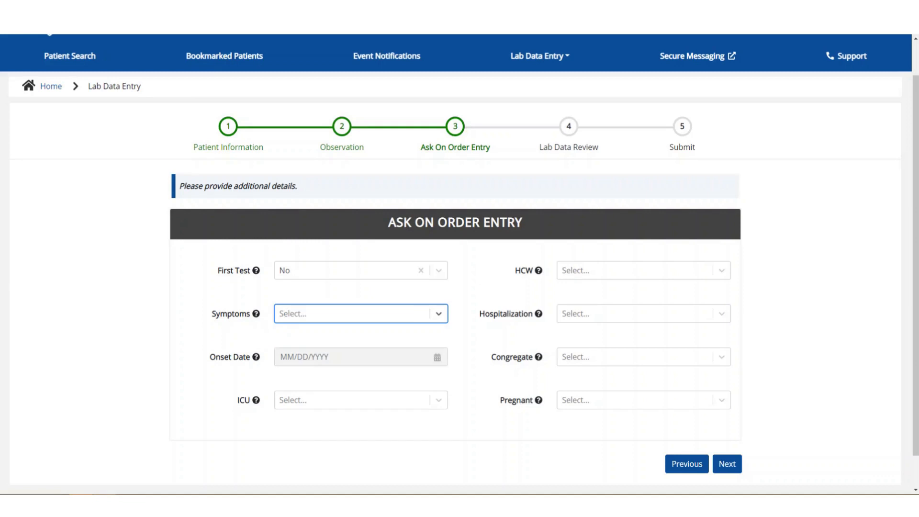
pyautogui.click(438, 313)
pyautogui.click(361, 338)
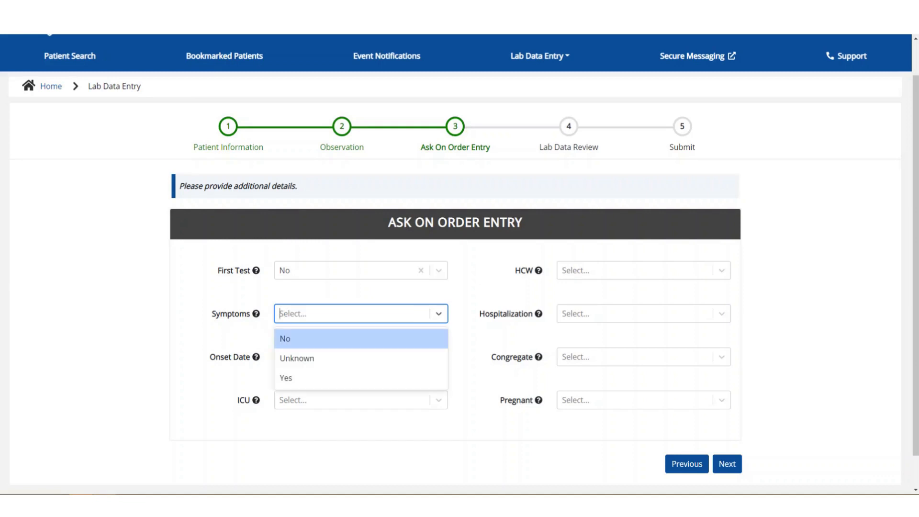
pyautogui.click(361, 336)
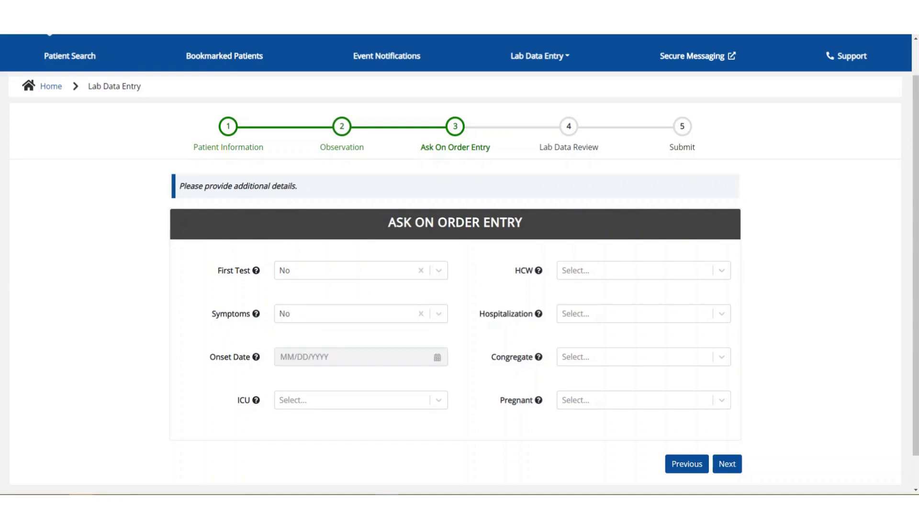
# Step: Answer No for the ICU question
pyautogui.moveTo(255, 400)
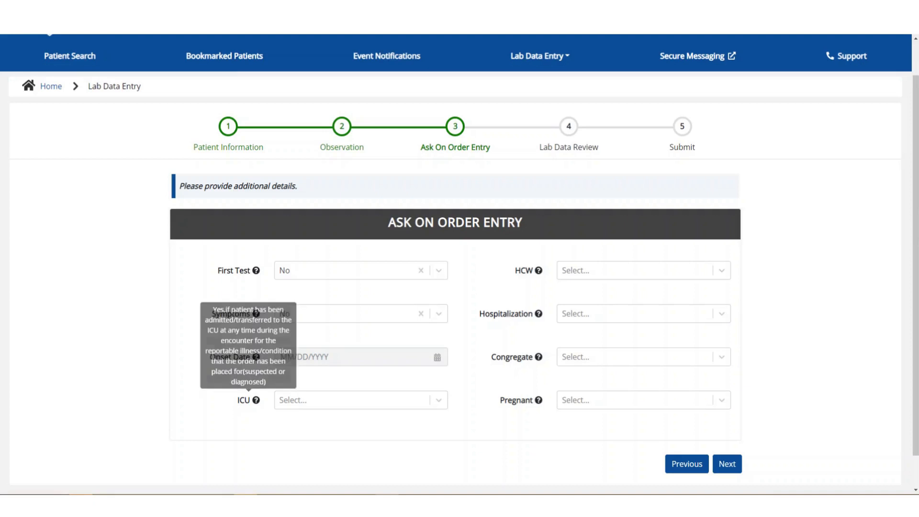
pyautogui.click(361, 400)
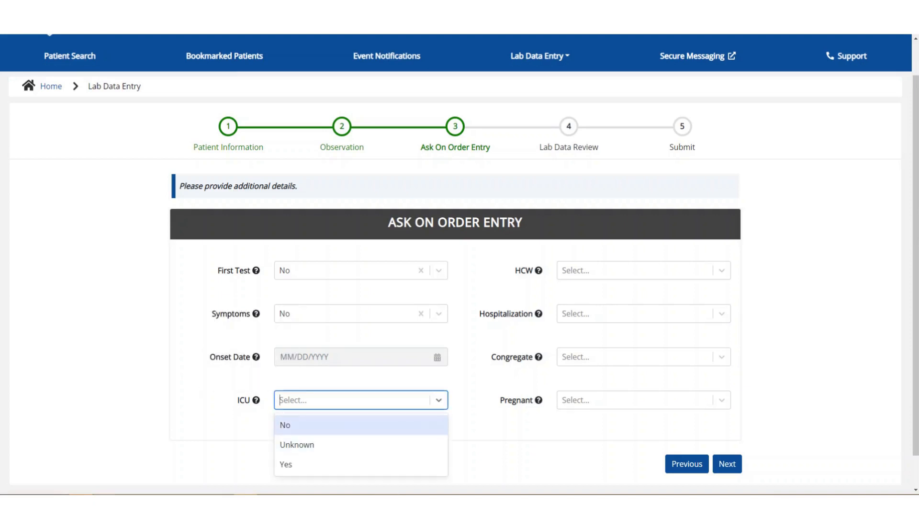
pyautogui.press('Return')
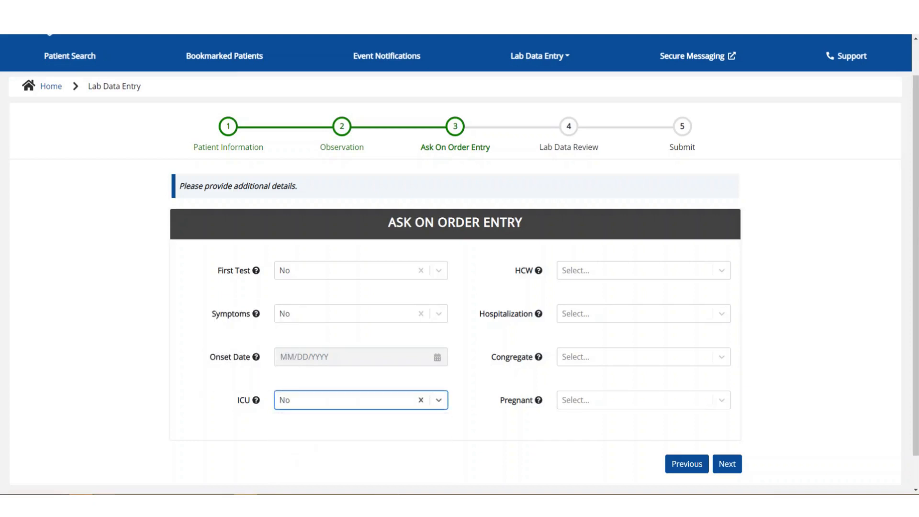
pyautogui.moveTo(539, 271)
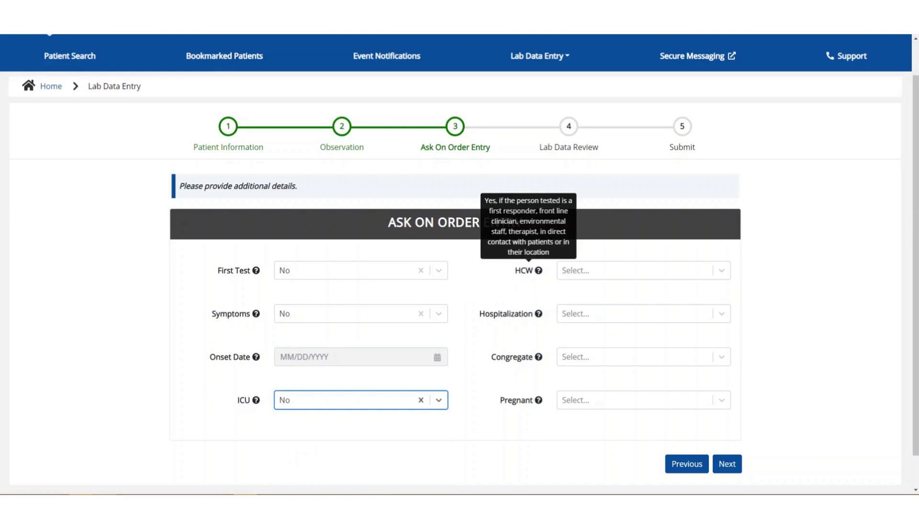
# Step: Answer No for both HCW and Hospitalization
pyautogui.click(622, 271)
pyautogui.click(622, 295)
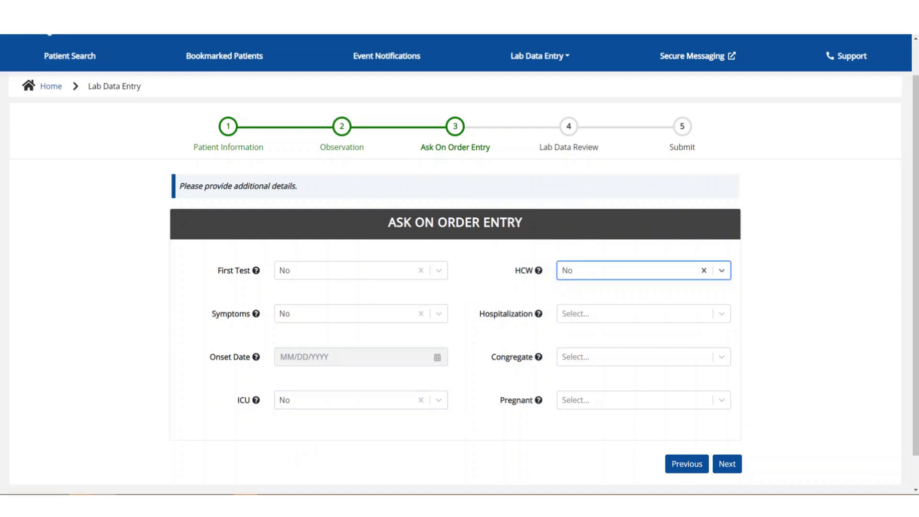
pyautogui.moveTo(538, 314)
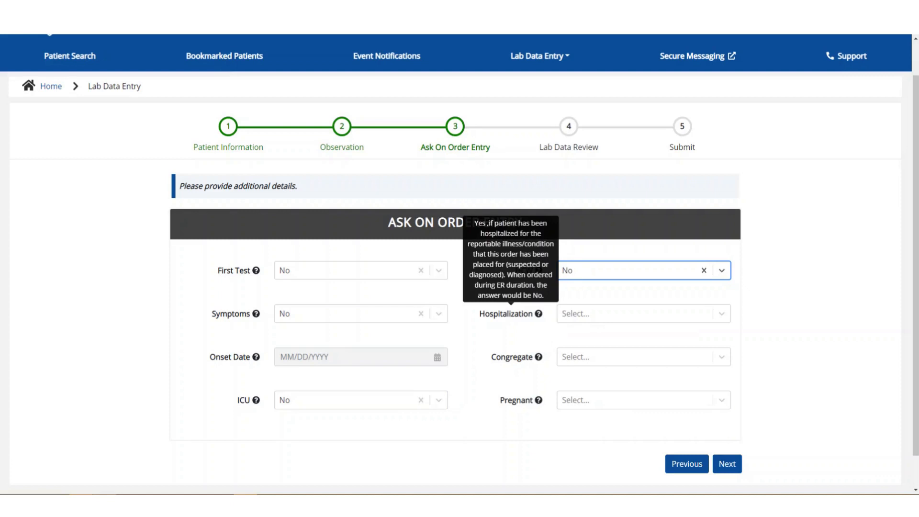
pyautogui.click(622, 314)
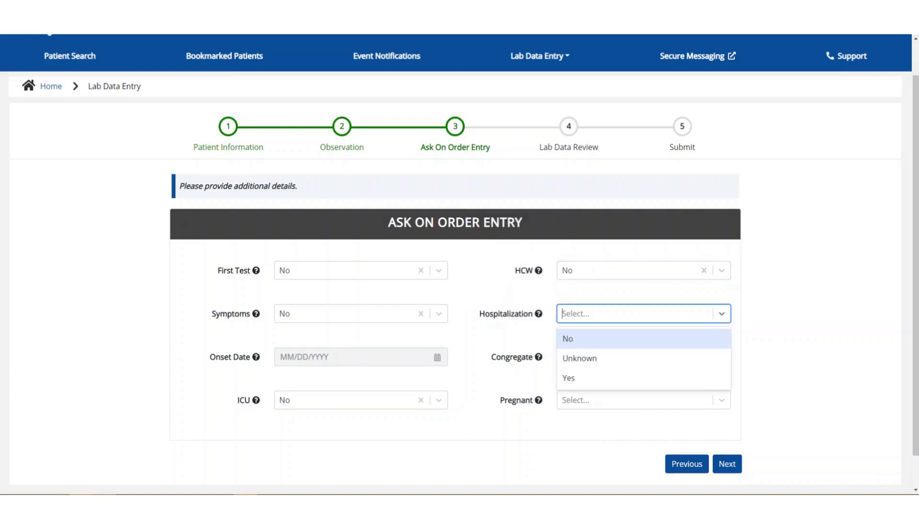
pyautogui.click(623, 337)
# Step: Set Pregnant to Not pregnant and continue to the Lab Data Review step
pyautogui.moveTo(539, 356)
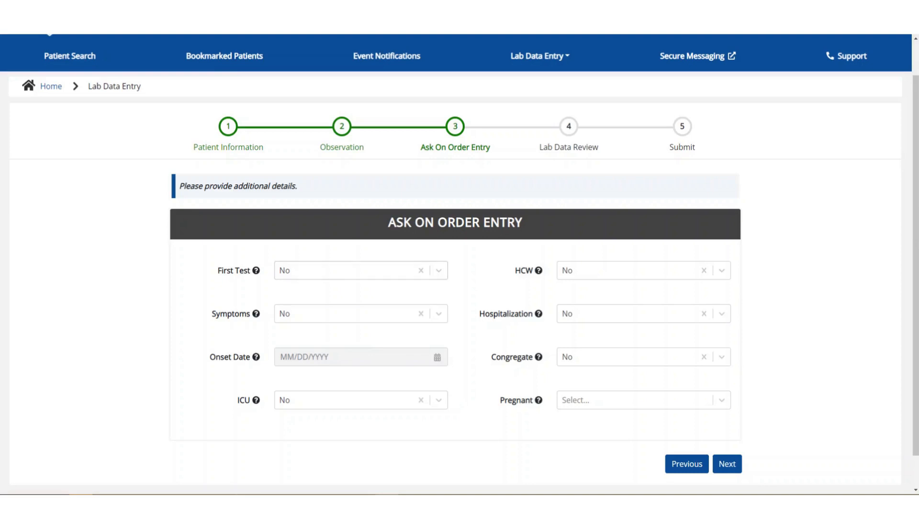
pyautogui.moveTo(539, 400)
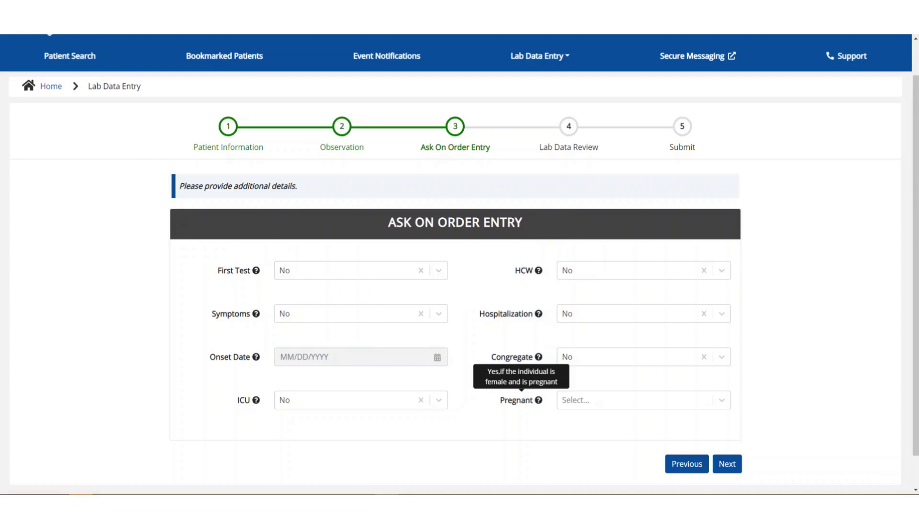
pyautogui.click(644, 400)
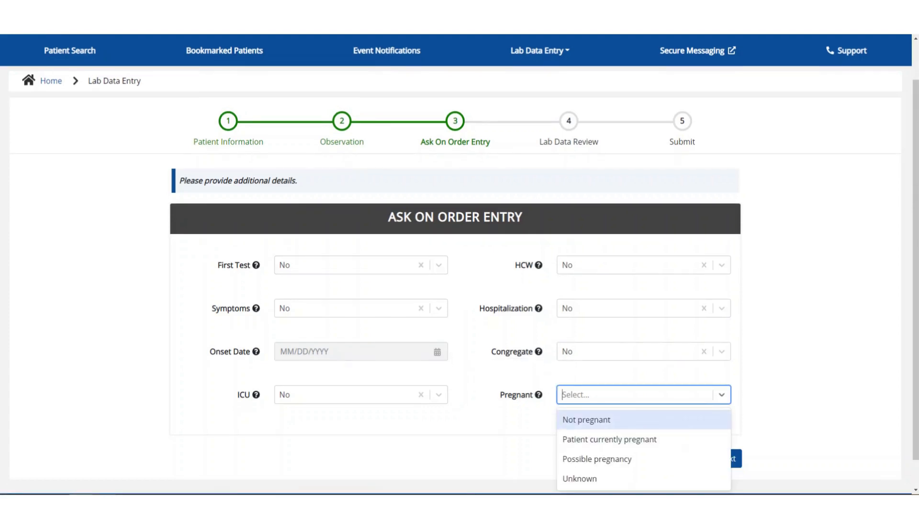
pyautogui.press('Return')
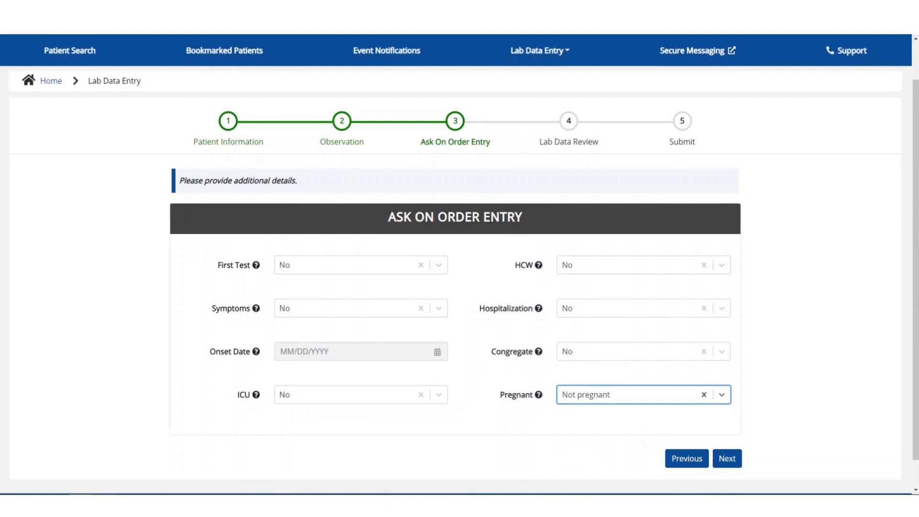
pyautogui.click(727, 458)
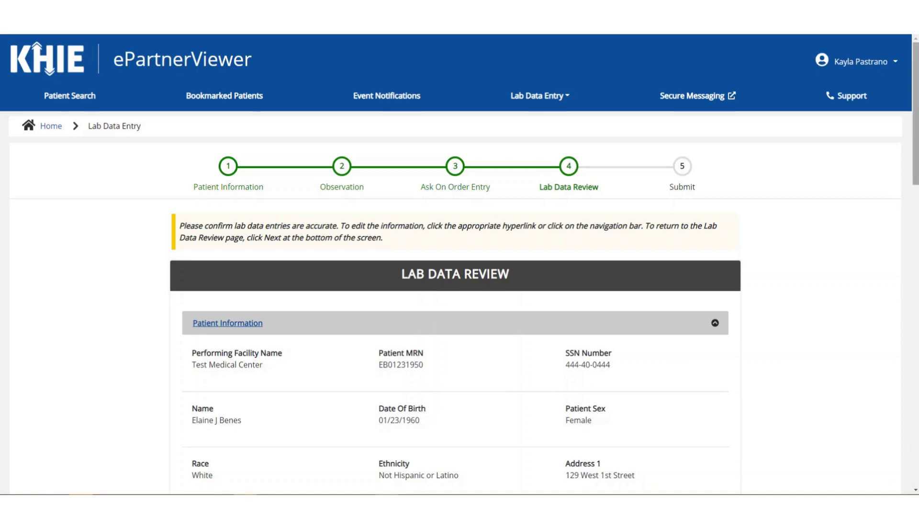
pyautogui.scroll(-2, 459, 263)
pyautogui.scroll(-2, 460, 263)
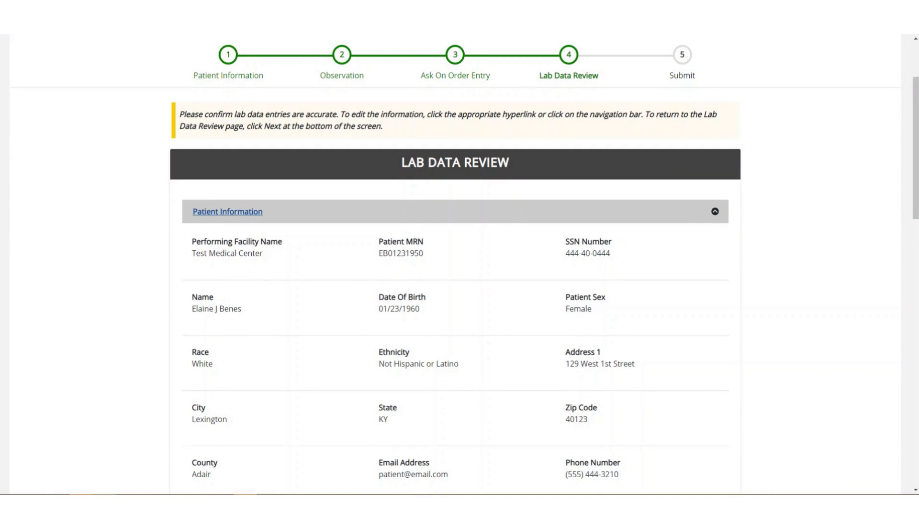
pyautogui.scroll(-3, 623, 149)
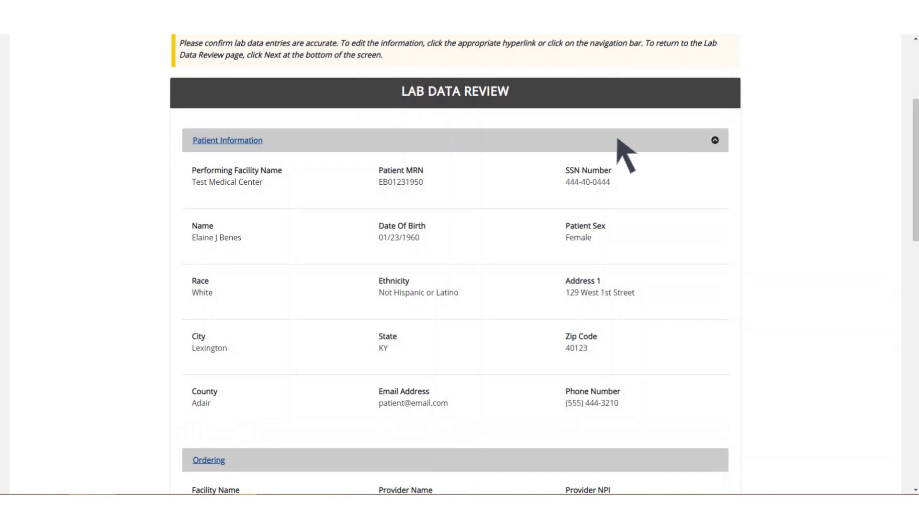
pyautogui.click(714, 140)
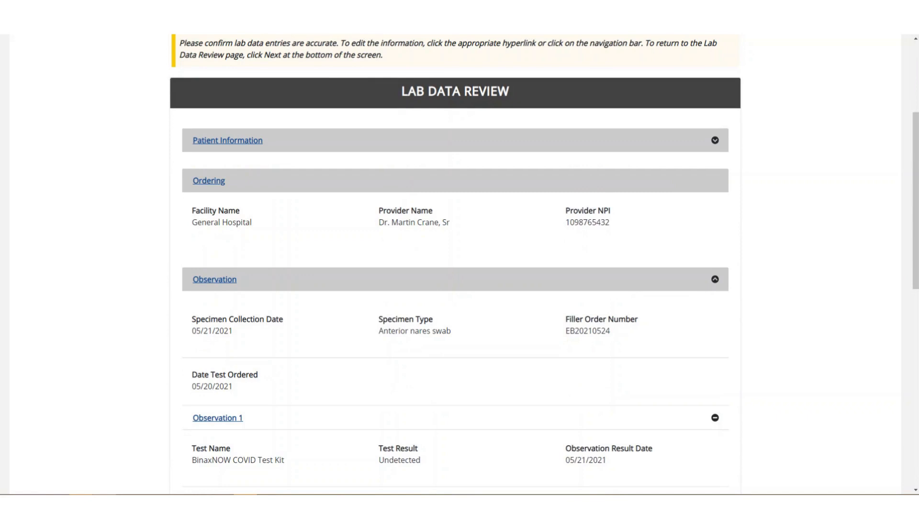
pyautogui.click(715, 140)
pyautogui.scroll(-5, 455, 264)
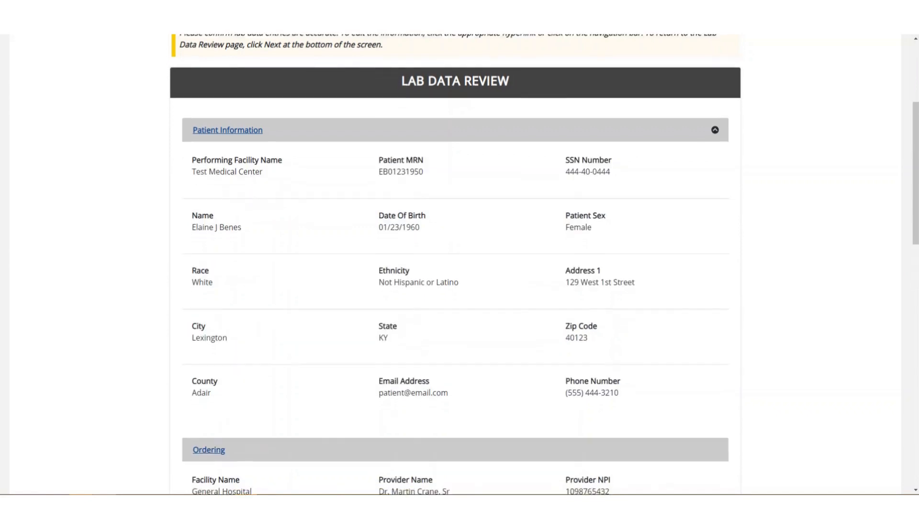
pyautogui.scroll(-3, 456, 264)
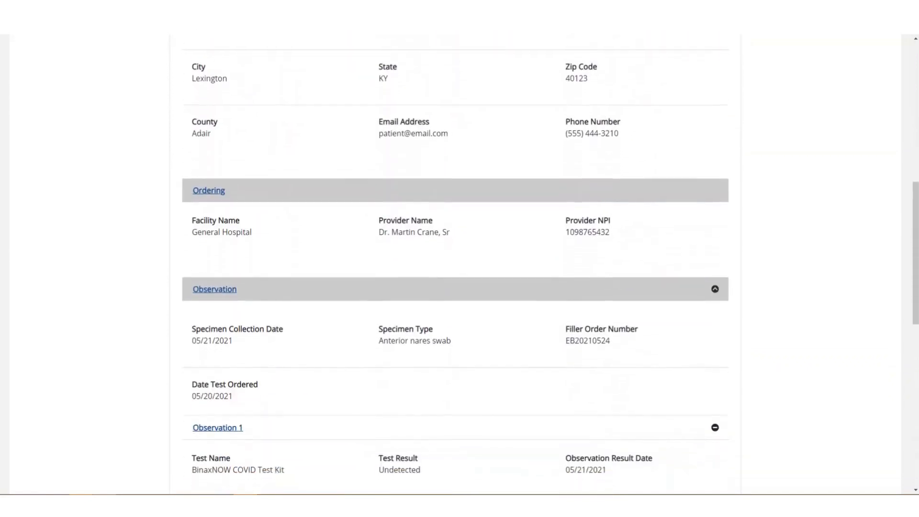
pyautogui.scroll(-1, 455, 263)
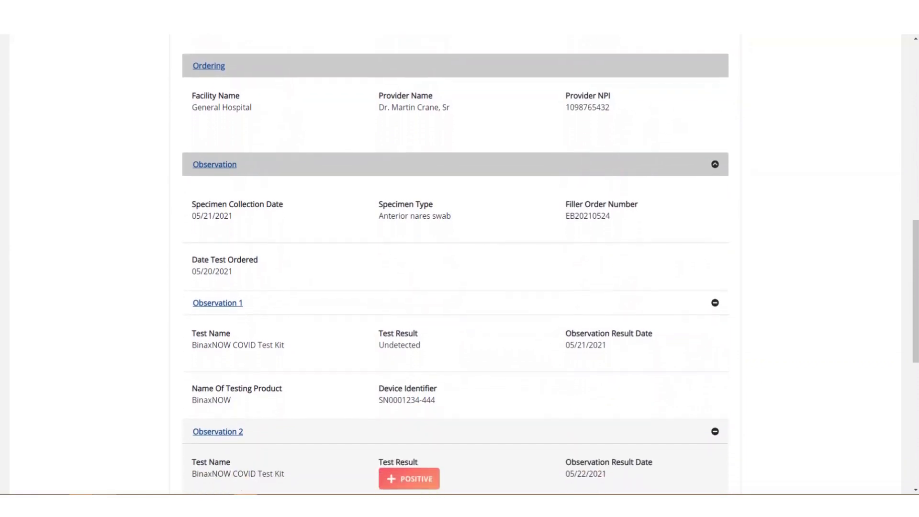
pyautogui.scroll(-2, 455, 263)
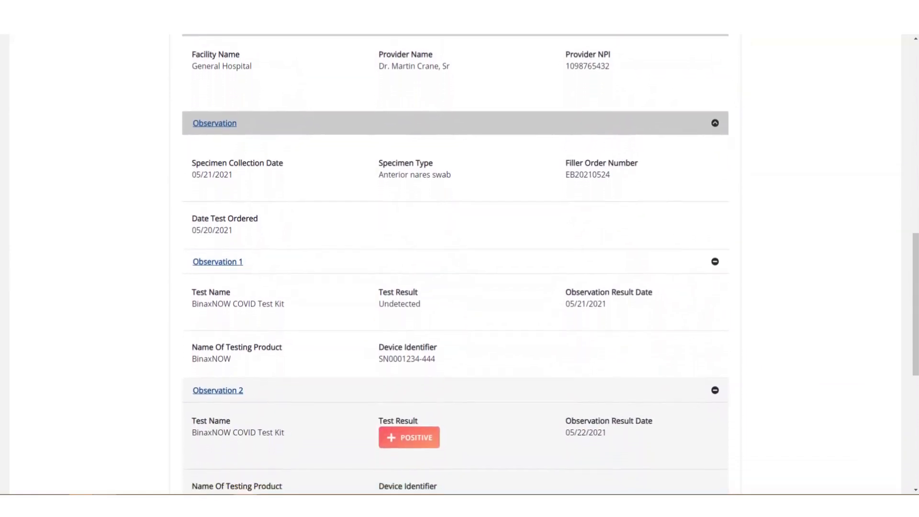
pyautogui.scroll(-3, 455, 264)
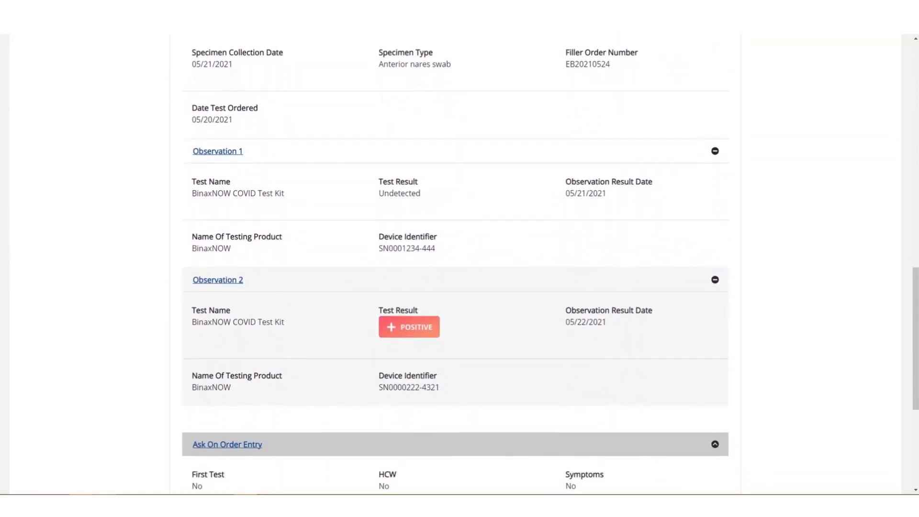
pyautogui.scroll(-2, 455, 263)
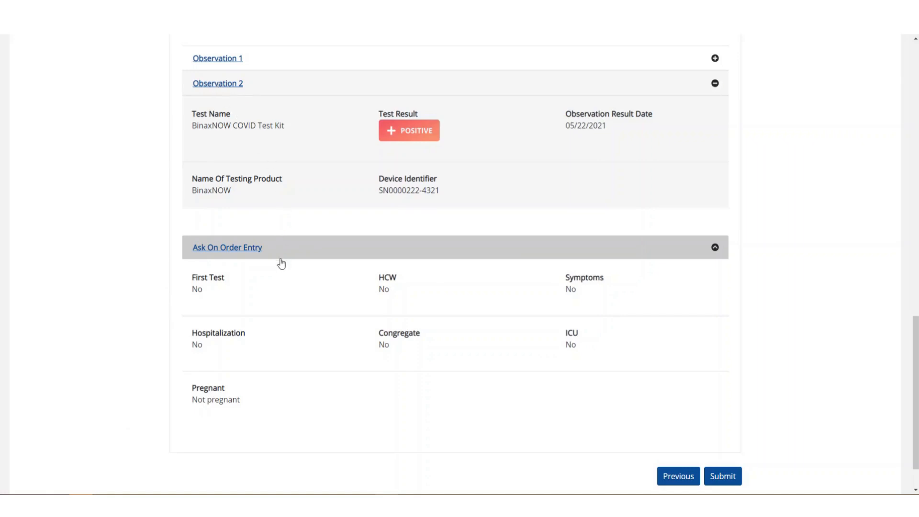
# Step: Revisit the Ask On Order Entry answers, then return to the lab data review summary
pyautogui.click(251, 254)
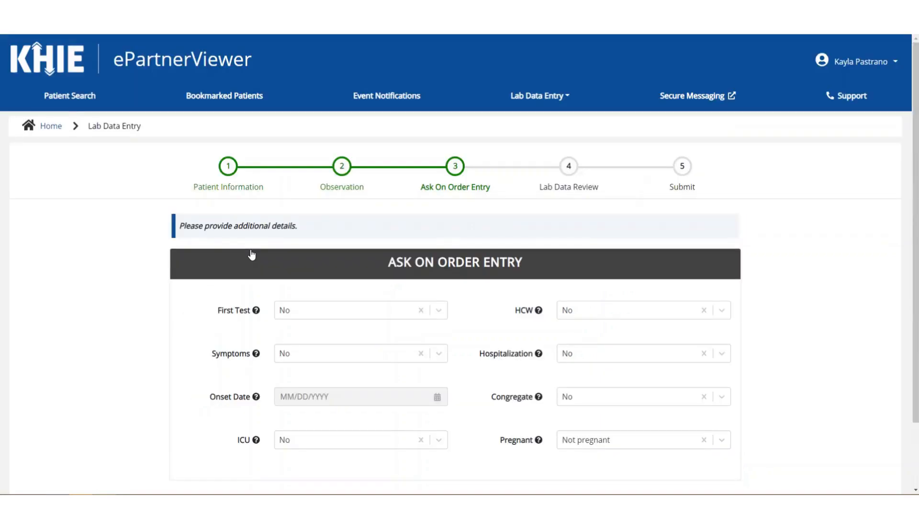
pyautogui.scroll(-2, 264, 258)
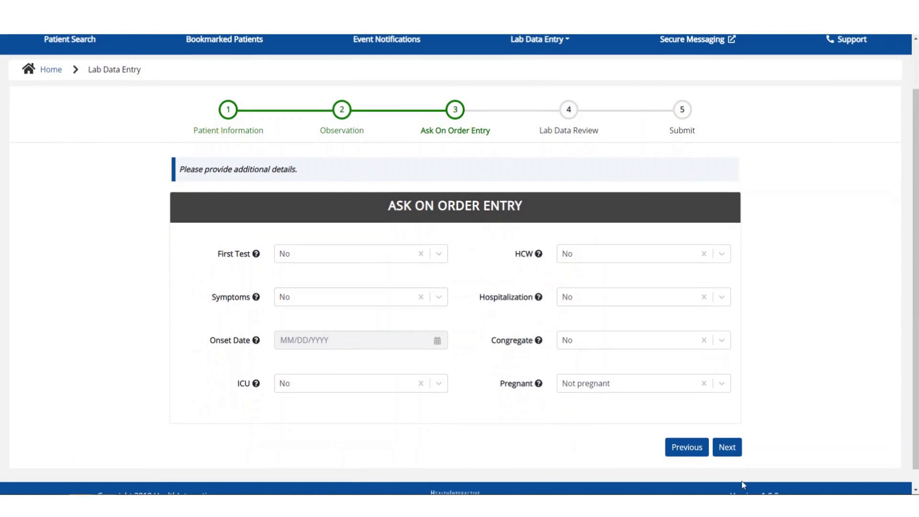
pyautogui.click(727, 448)
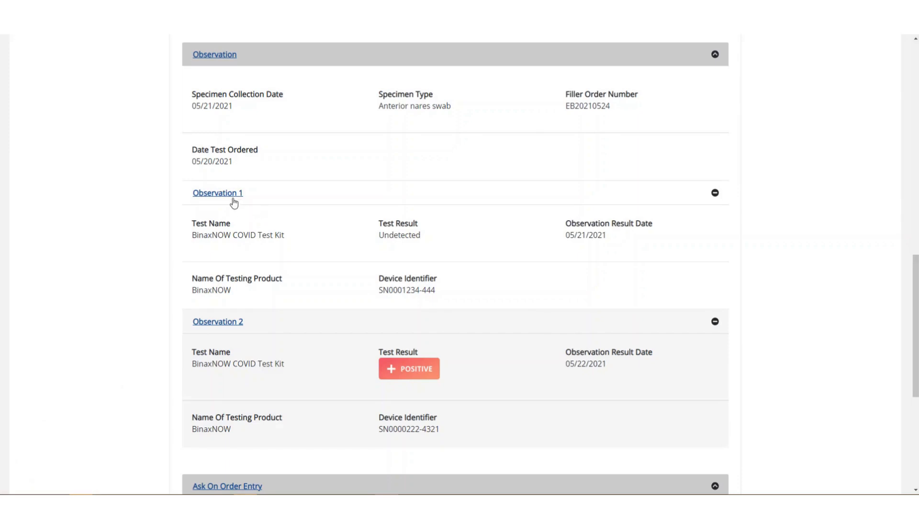
# Step: Change Observation 2's test result from Positive to Detected and advance past it
pyautogui.click(240, 327)
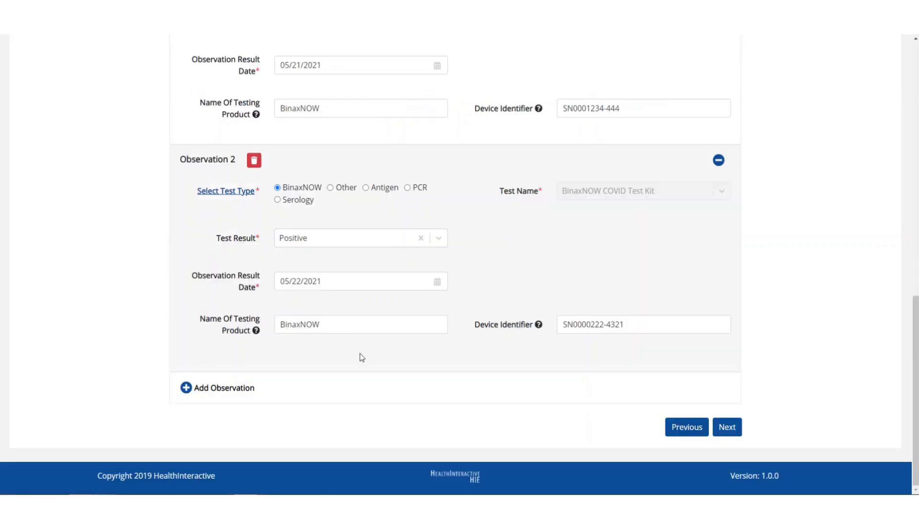
pyautogui.click(437, 238)
pyautogui.click(410, 265)
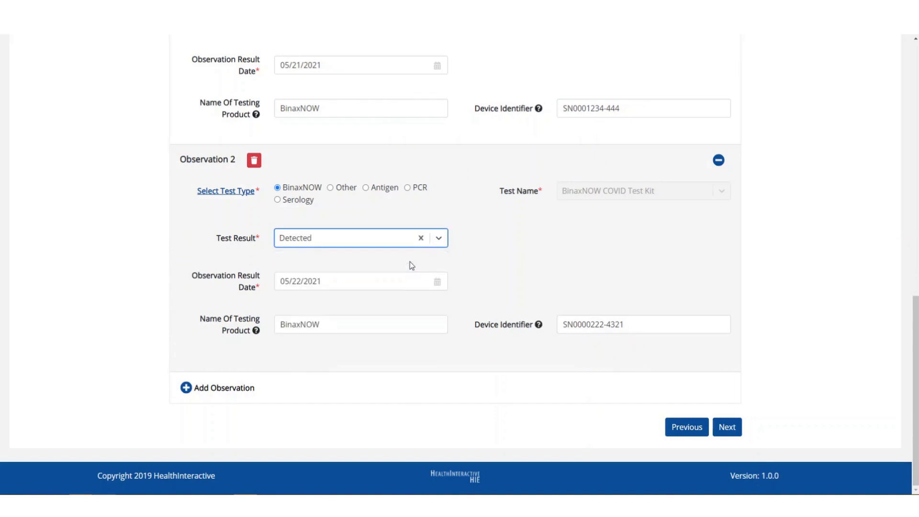
pyautogui.click(727, 427)
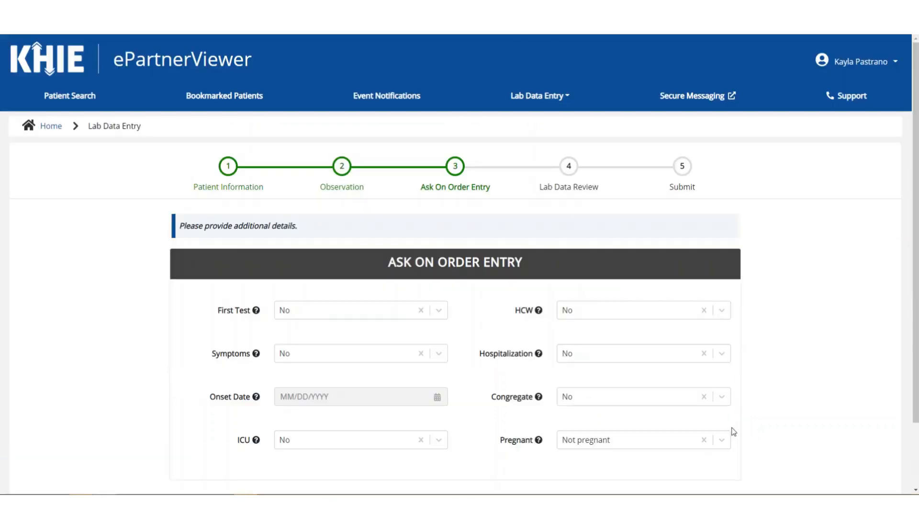
pyautogui.scroll(-1, 735, 428)
# Step: Advance to the Lab Data Review step and scroll to the bottom of the summary
pyautogui.click(736, 427)
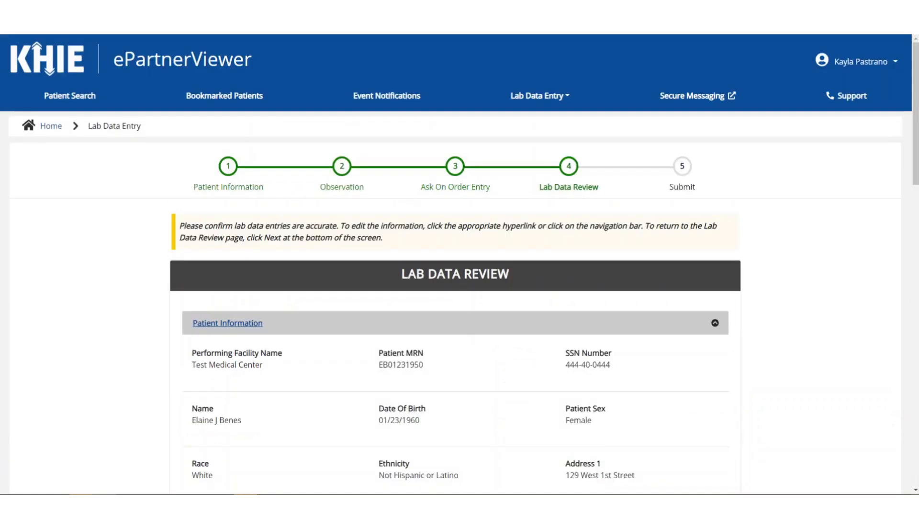
pyautogui.scroll(-10, 892, 349)
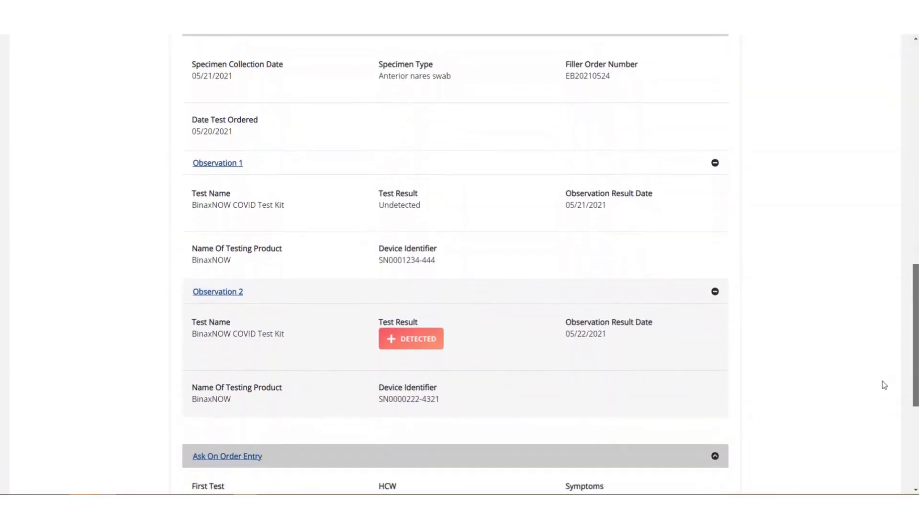
pyautogui.scroll(-2, 884, 385)
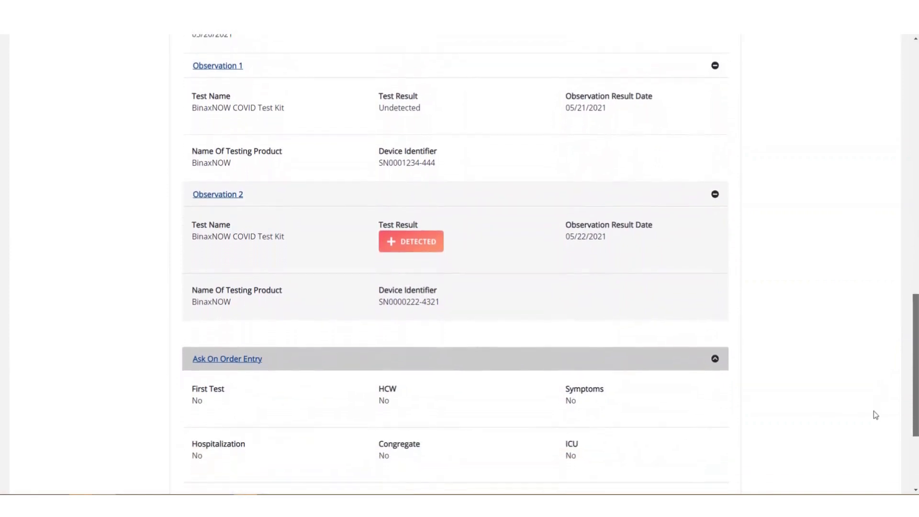
pyautogui.scroll(-2, 875, 415)
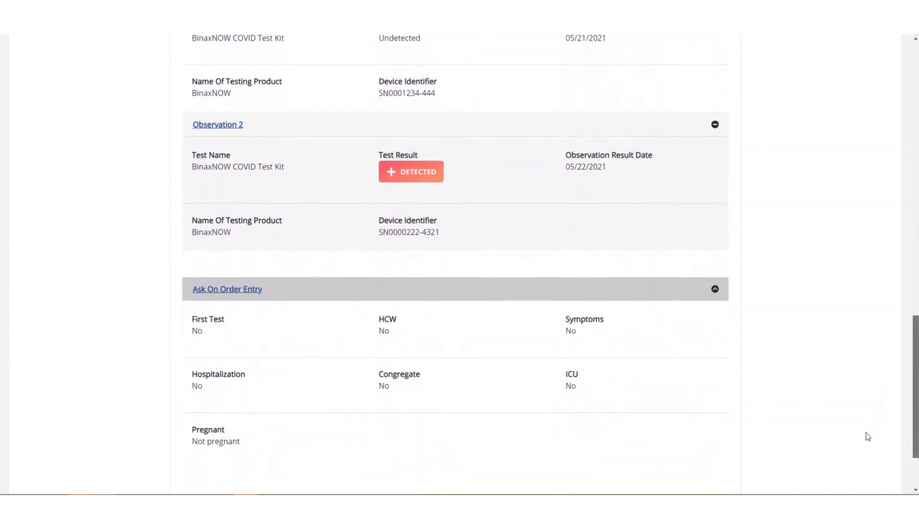
pyautogui.scroll(-1, 868, 437)
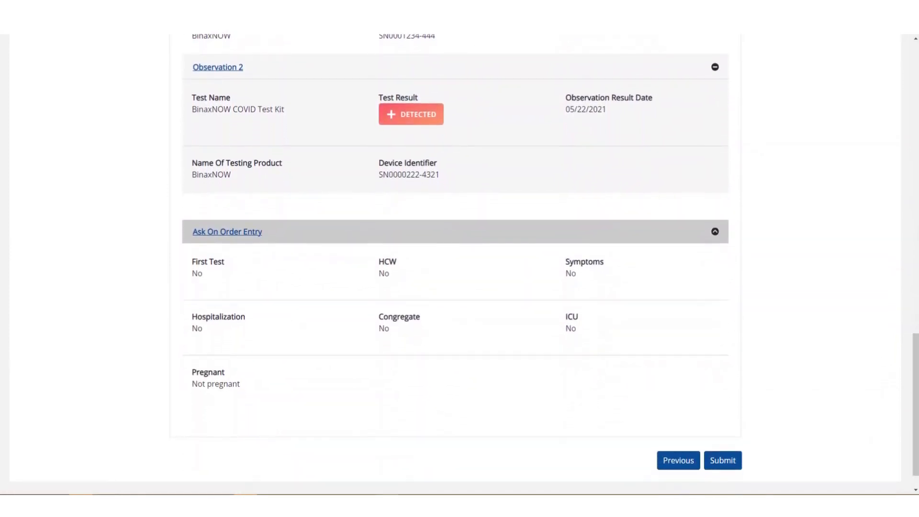
# Step: Submit and confirm the lab data, acknowledging the 'Laboratory data saved successfully' message
pyautogui.click(723, 460)
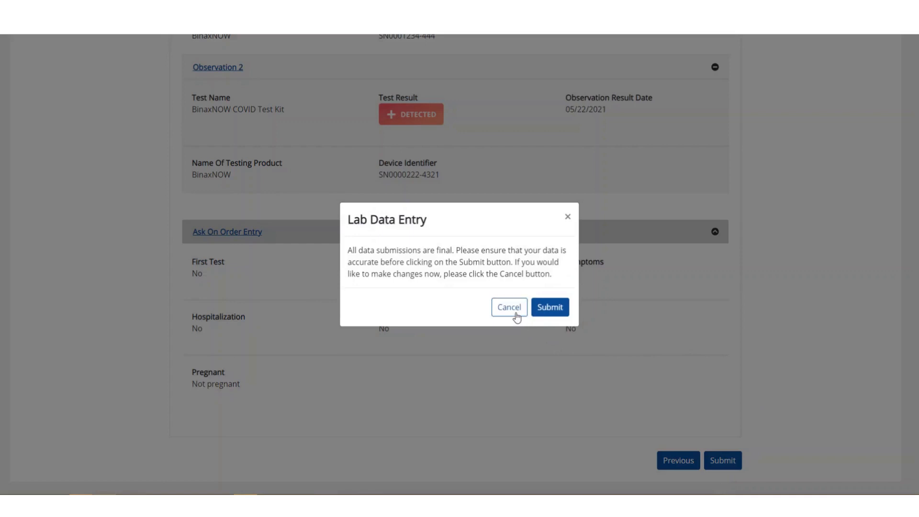
pyautogui.click(550, 307)
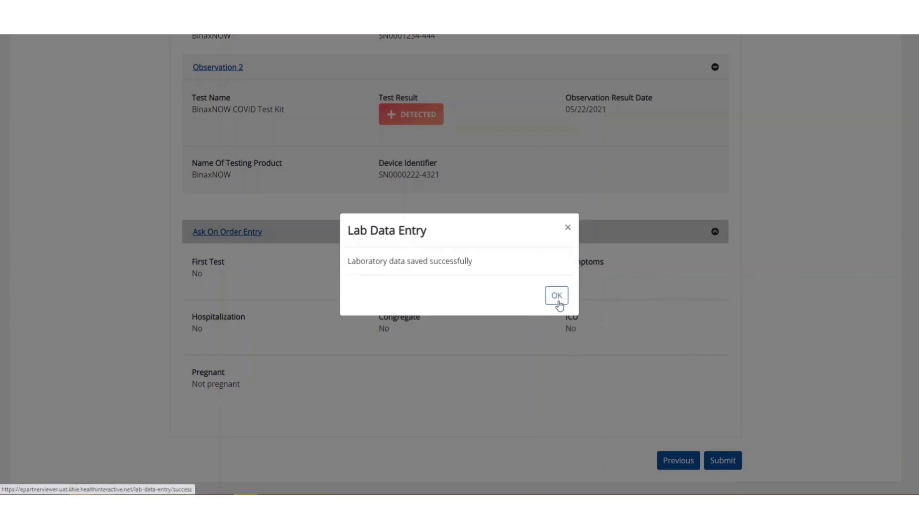
pyautogui.click(558, 301)
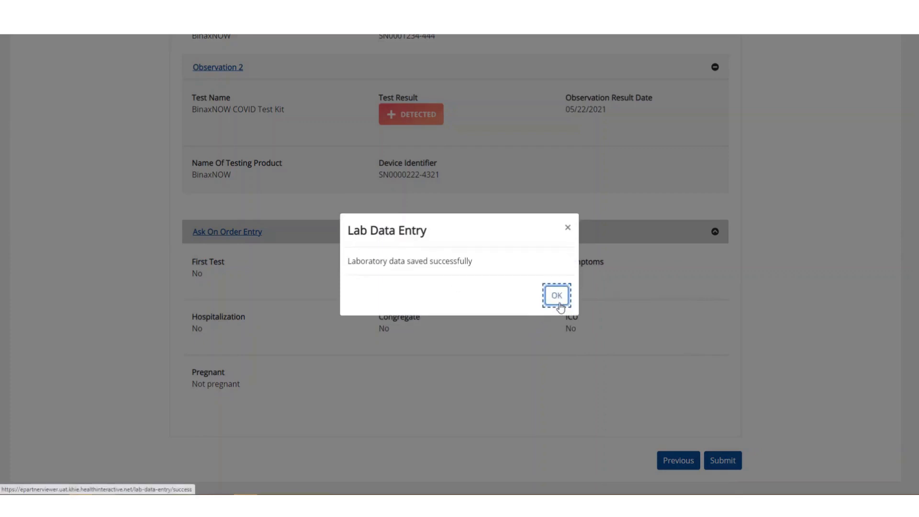